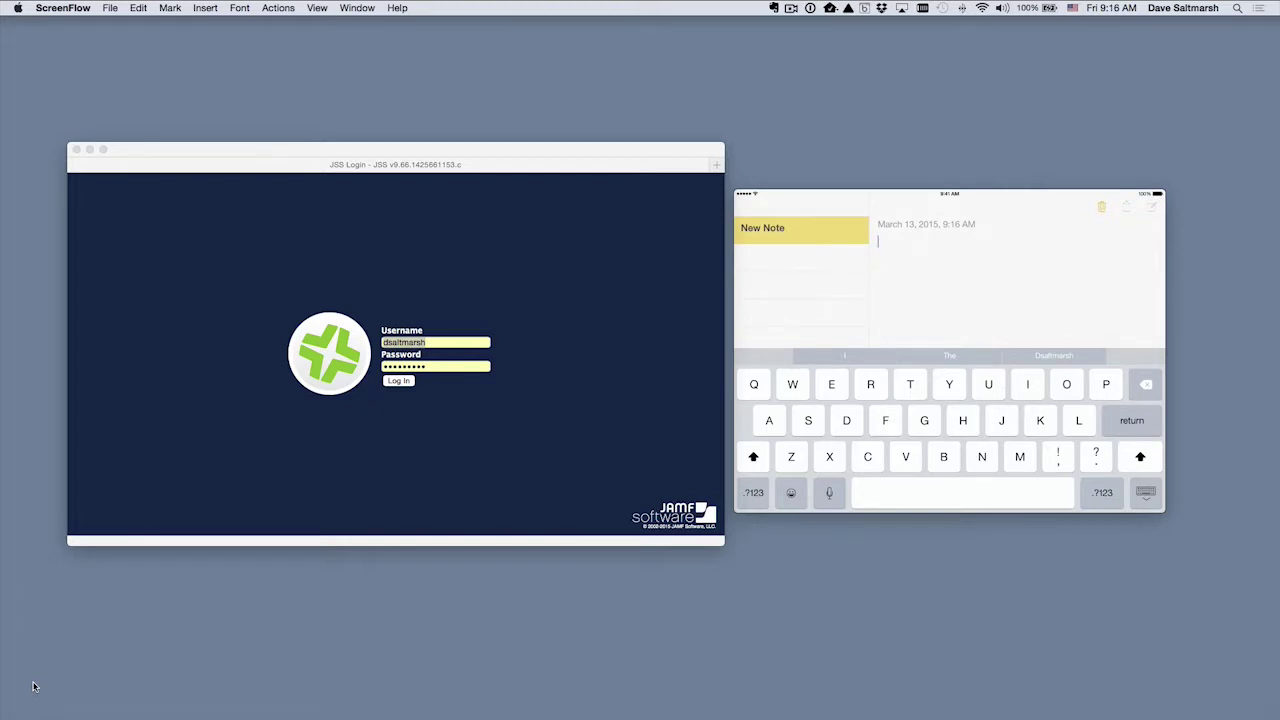
Step: Enter "Tomorrow" as the first line of the new note on the iPad
text(To)
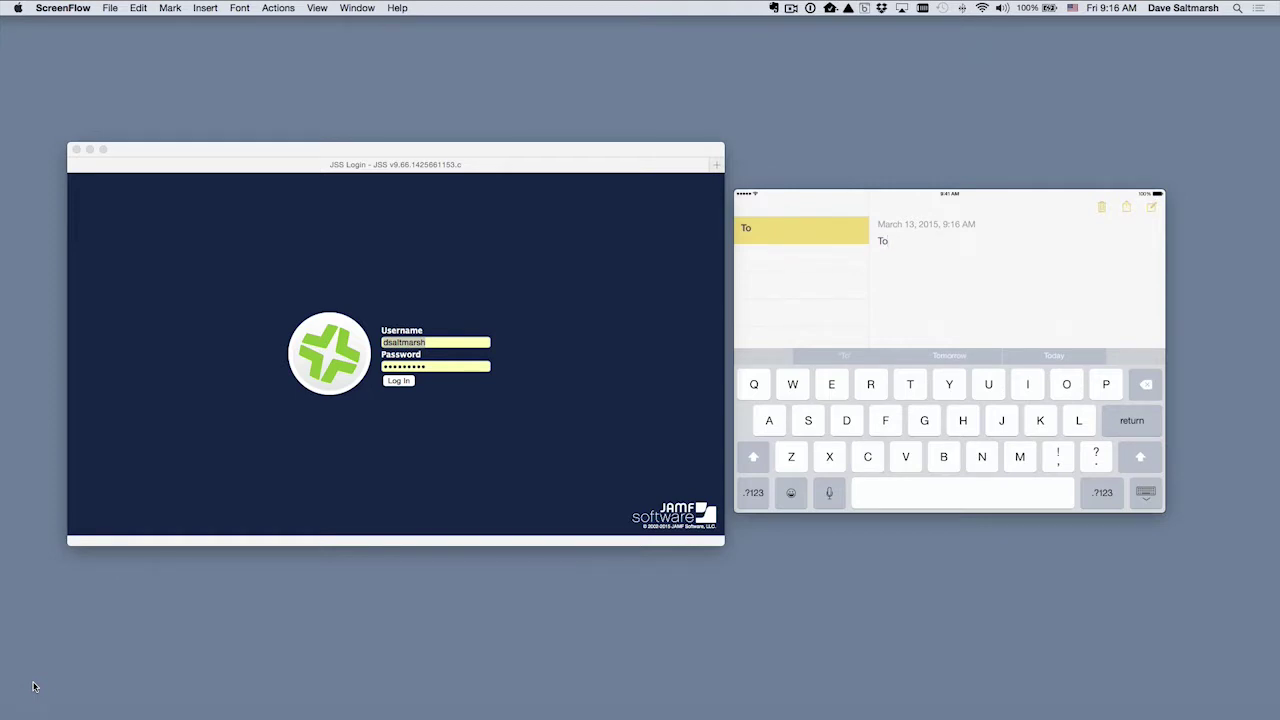
text(morrow)
key(Return)
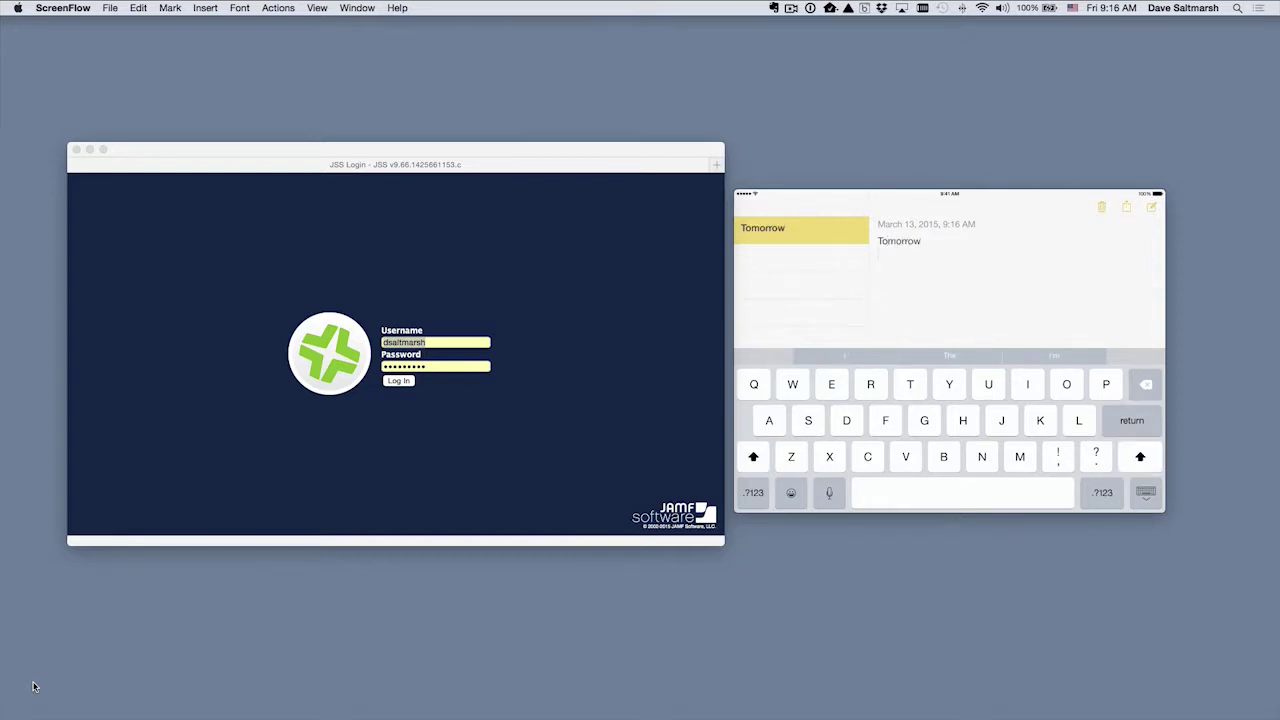
Step: On the note's second line, enter the misspelling "Tomraw", replace it with "Tomooww" and end the line
text(Tom)
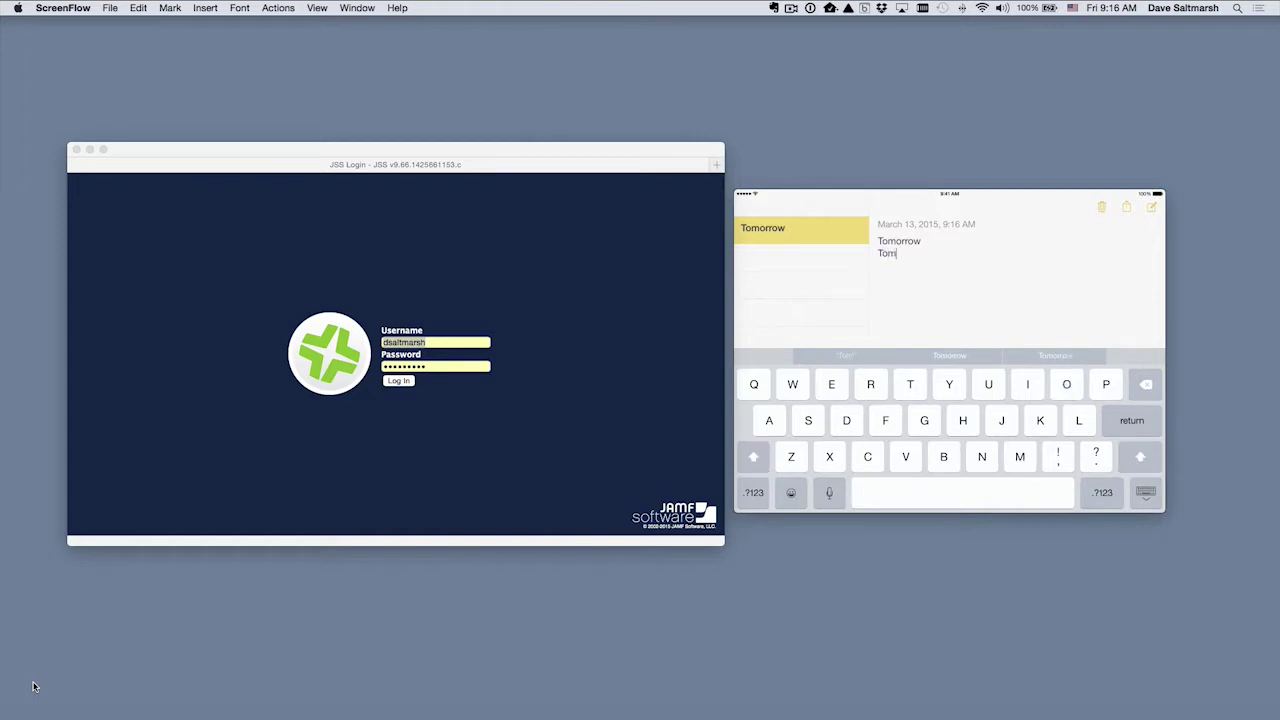
text(raw)
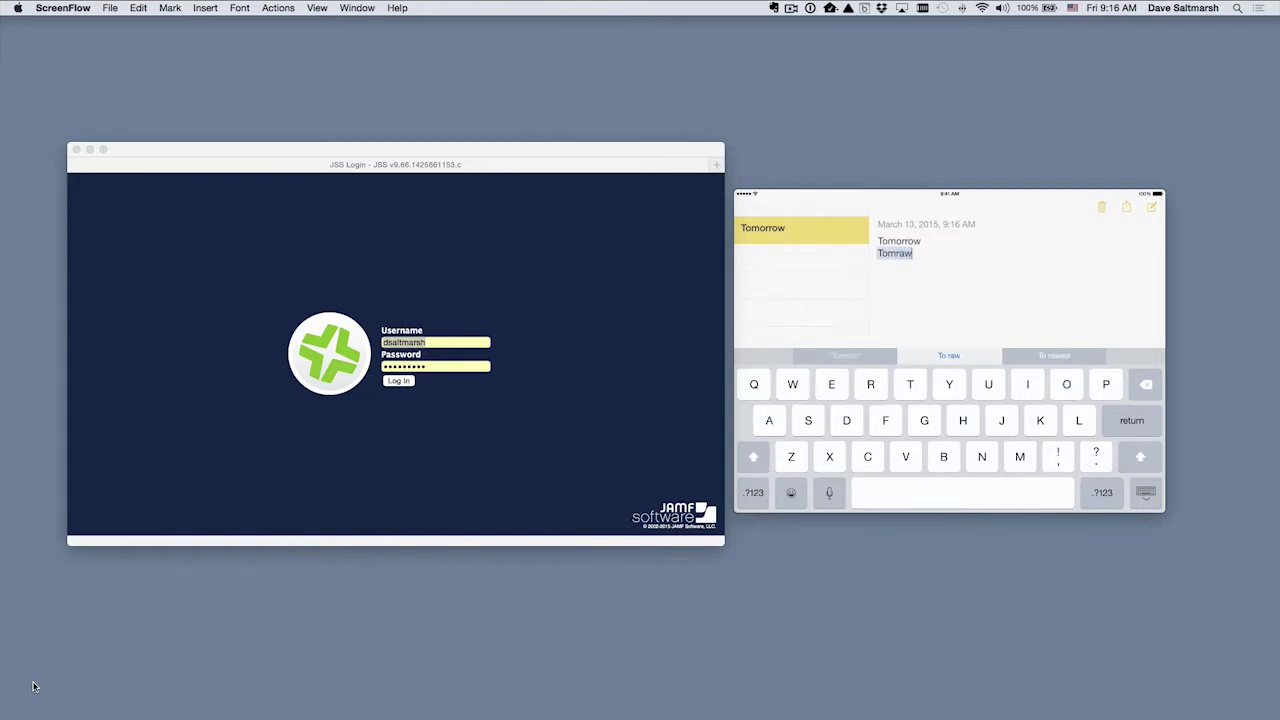
key(space)
key(BackSpace)
key(BackSpace)
key(BackSpace)
text(m)
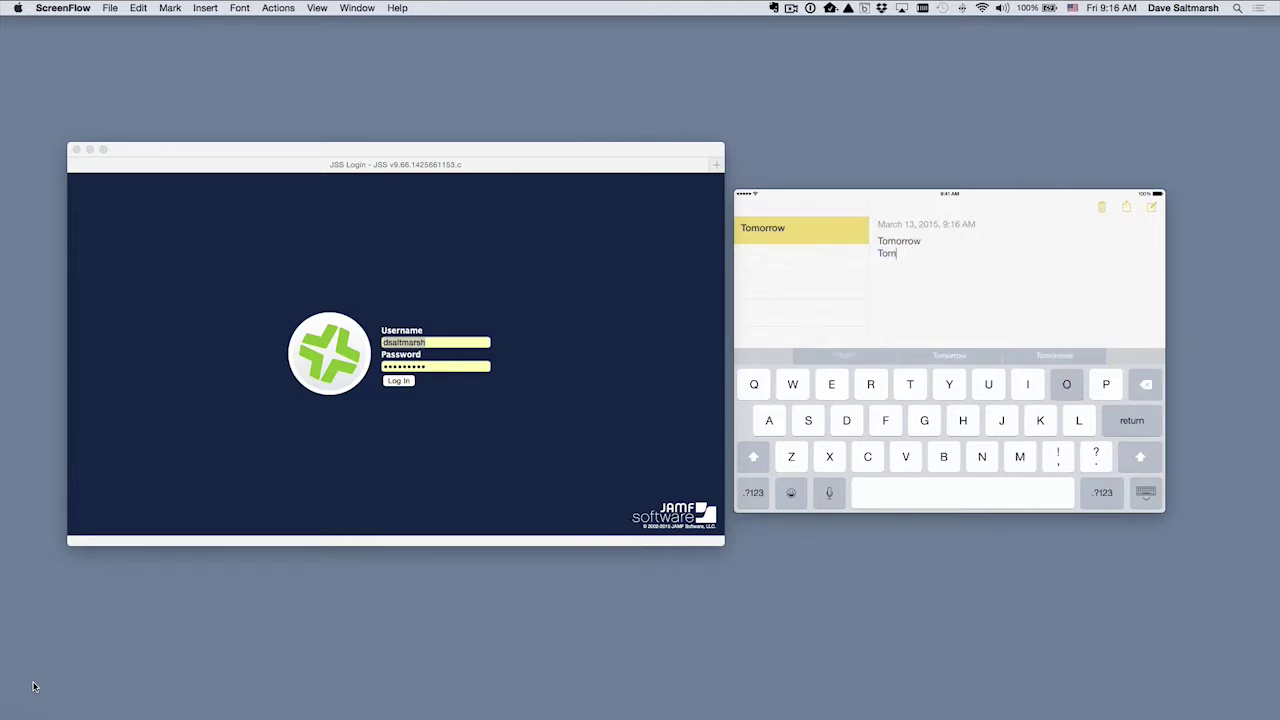
text(ooww)
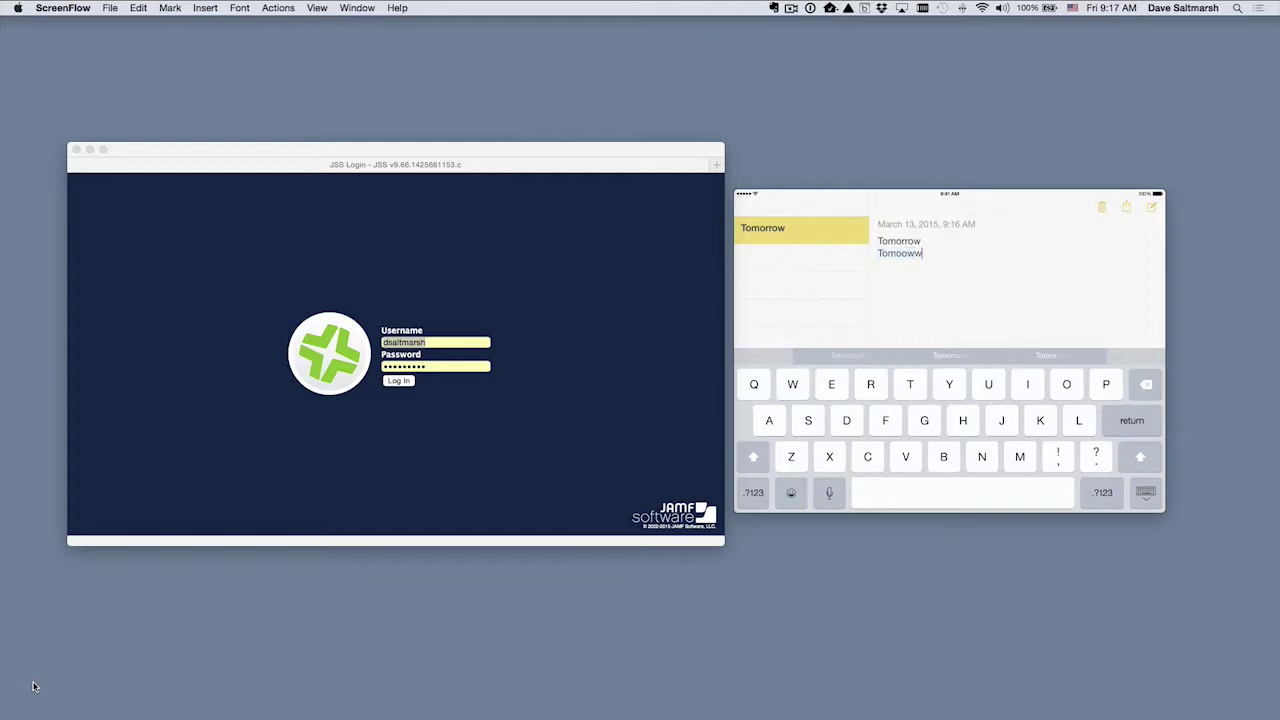
key(Return)
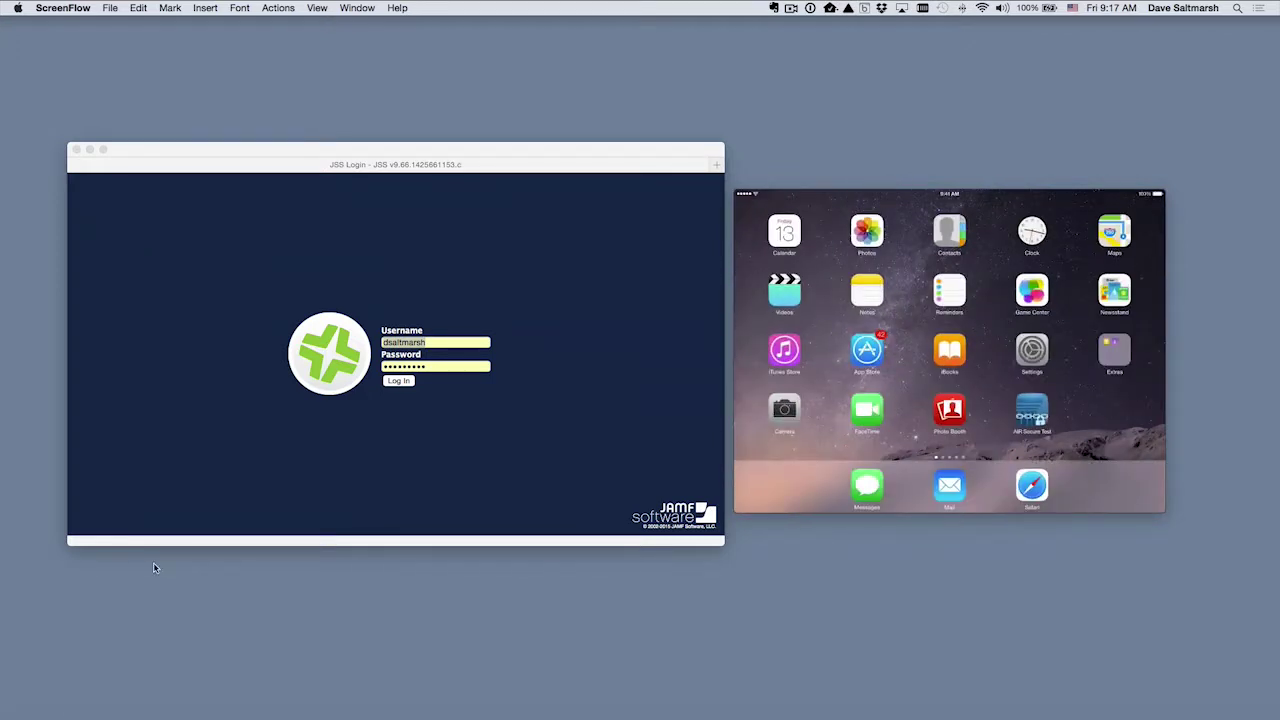
Step: Log in to the JSS with the prefilled credentials and open the configuration profiles for mobile devices
click(399, 384)
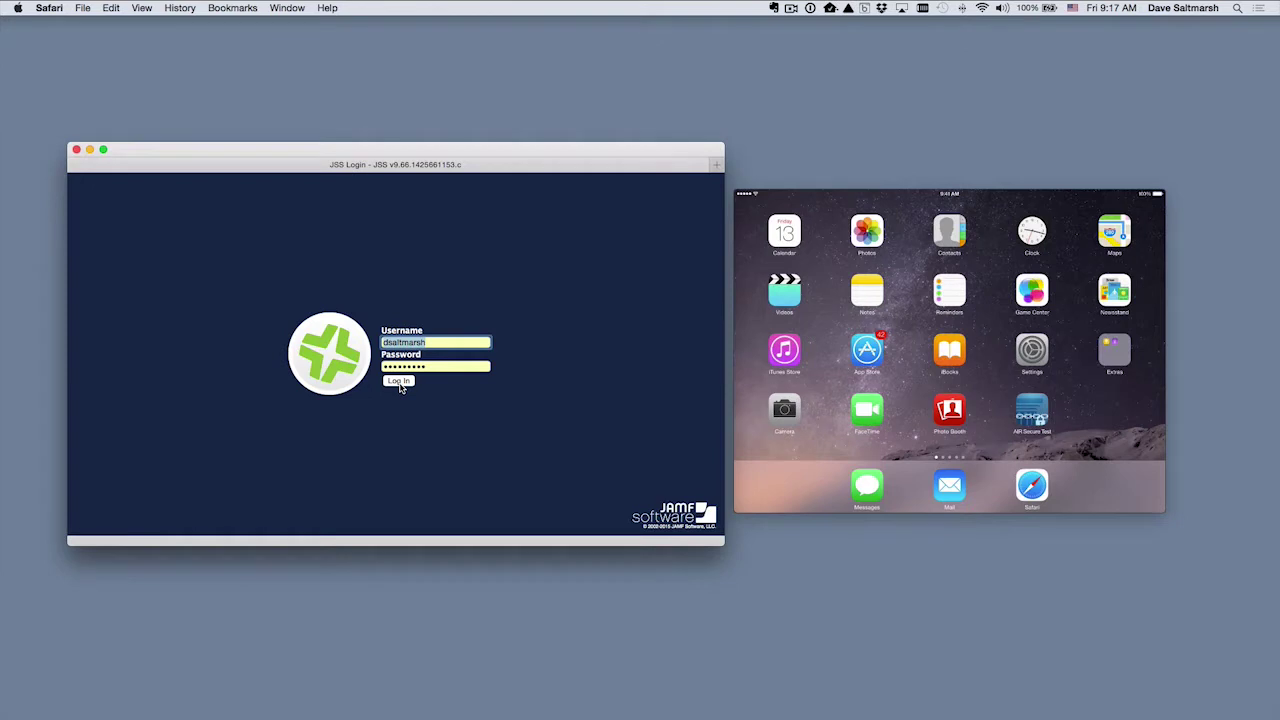
click(399, 382)
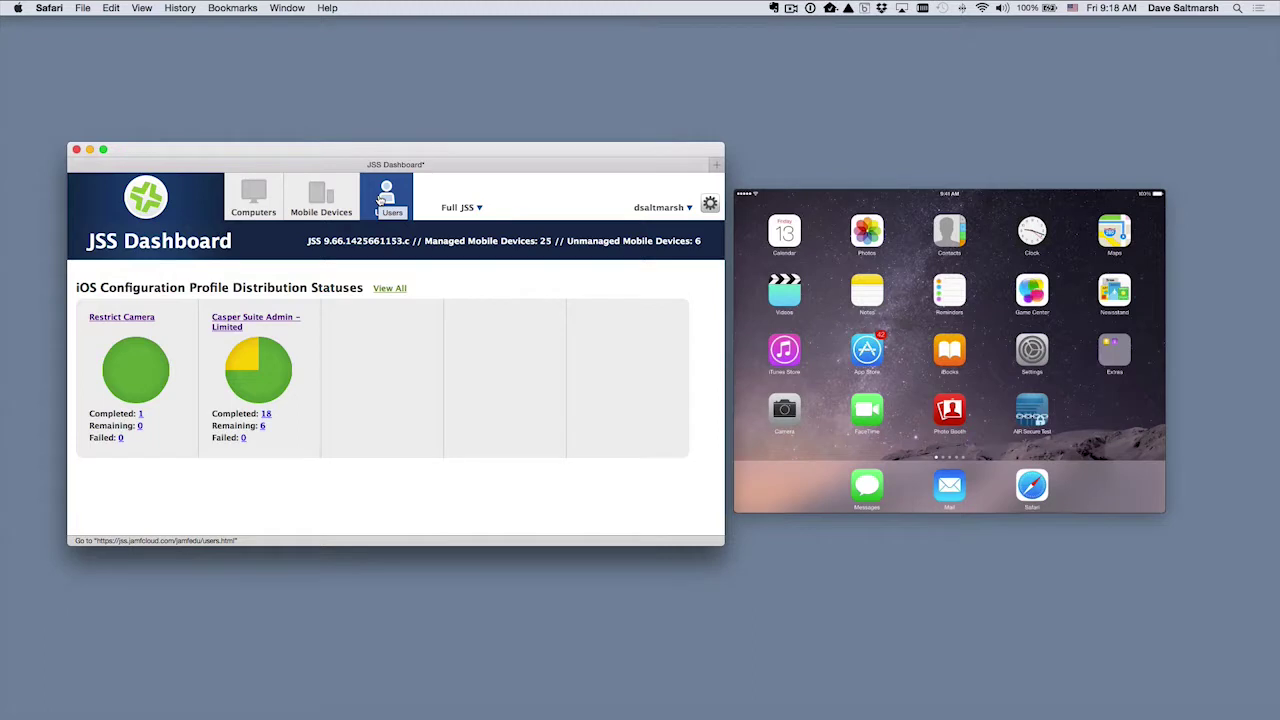
click(322, 198)
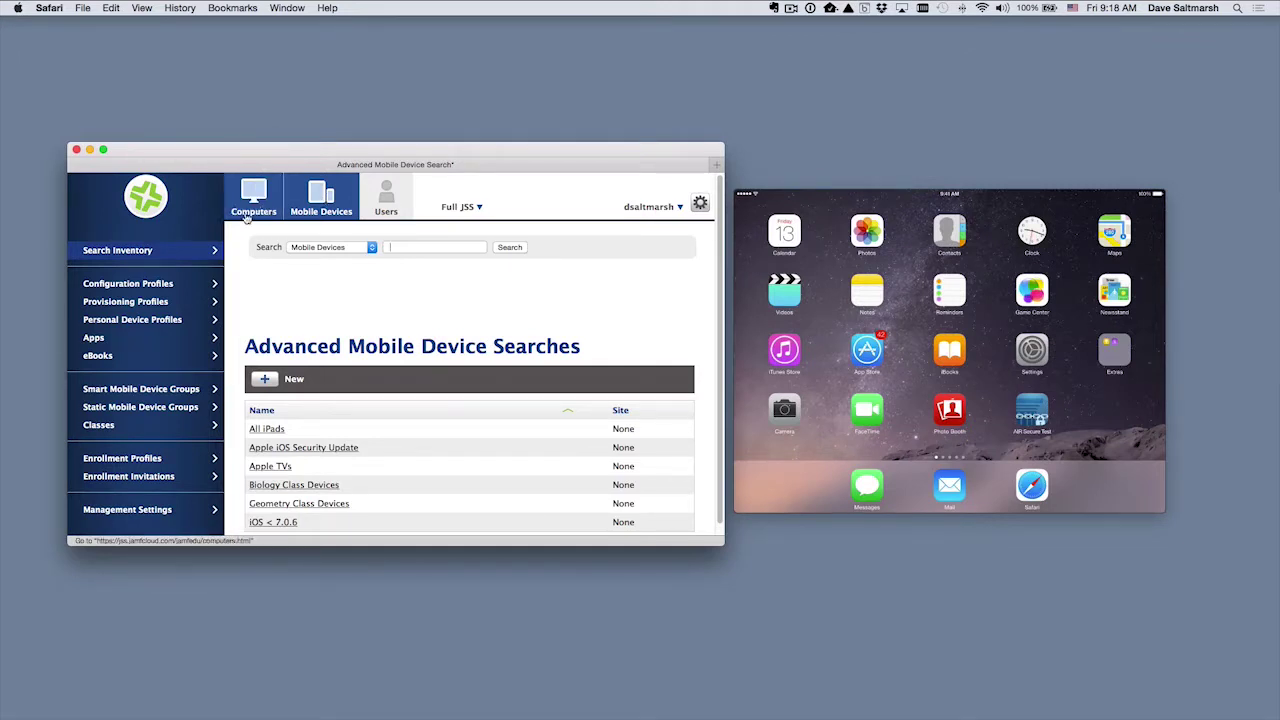
click(135, 283)
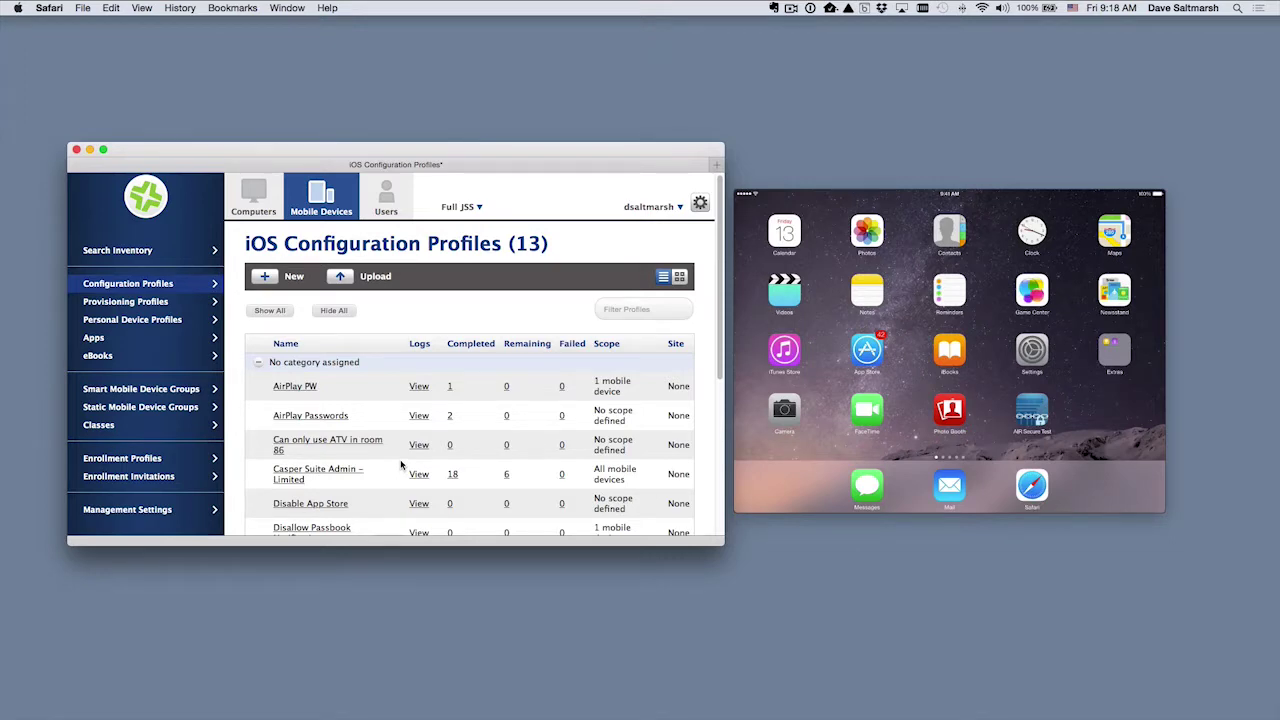
Step: Create a new iOS configuration profile named "Test Sets" with the description "Exams setting"
click(268, 279)
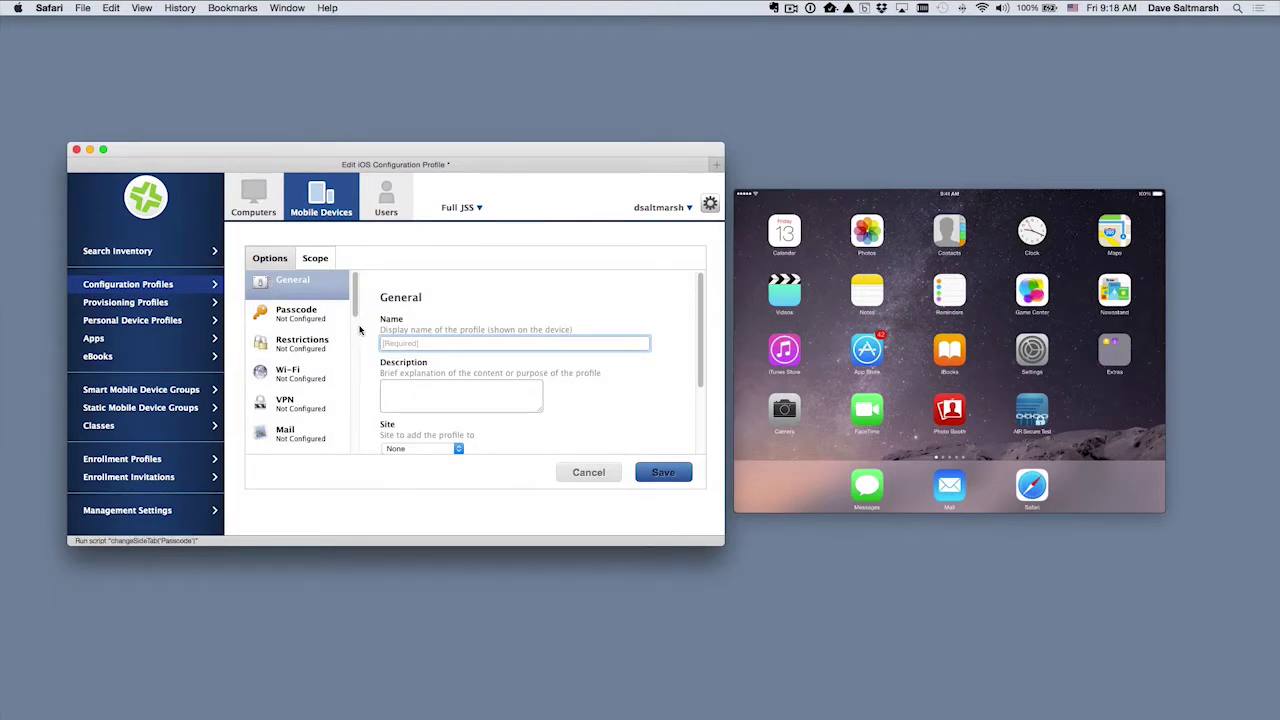
text(Test Sets)
key(Tab)
text(Exams setting)
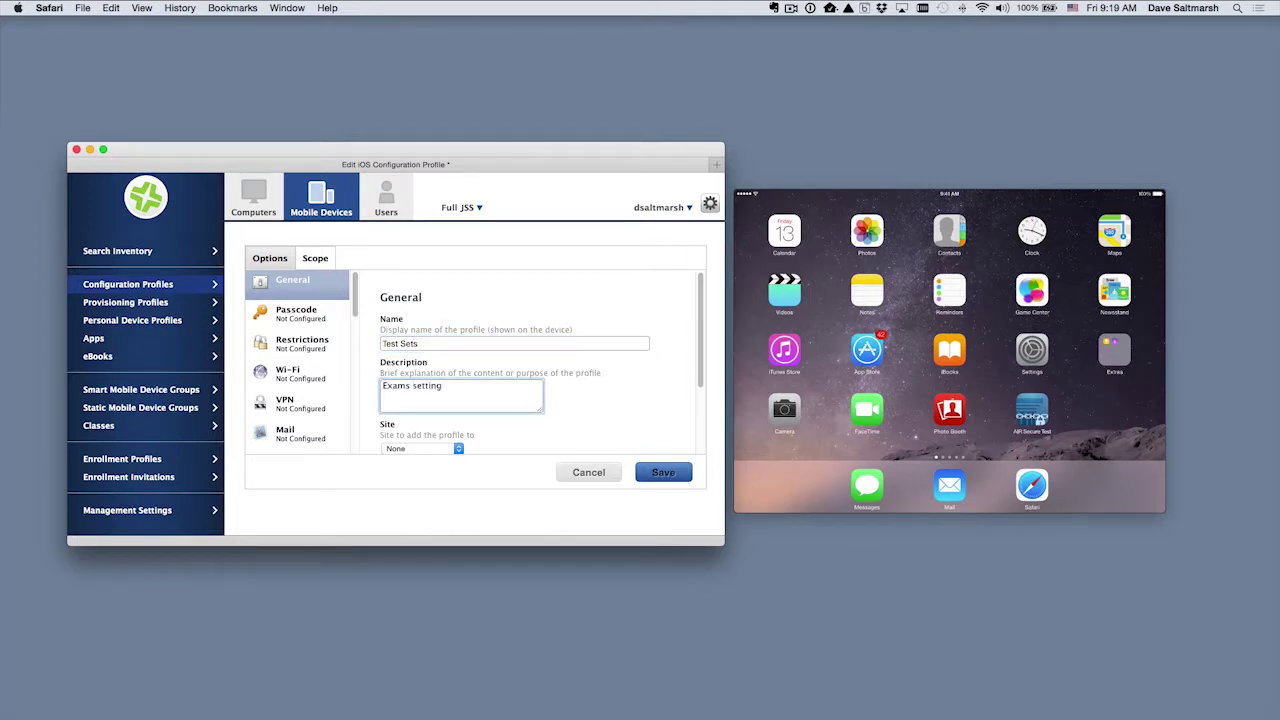
Step: Review the profile's remaining General settings and the list of available payloads
scroll(636, 388, down, 1)
scroll(635, 387, down, 3)
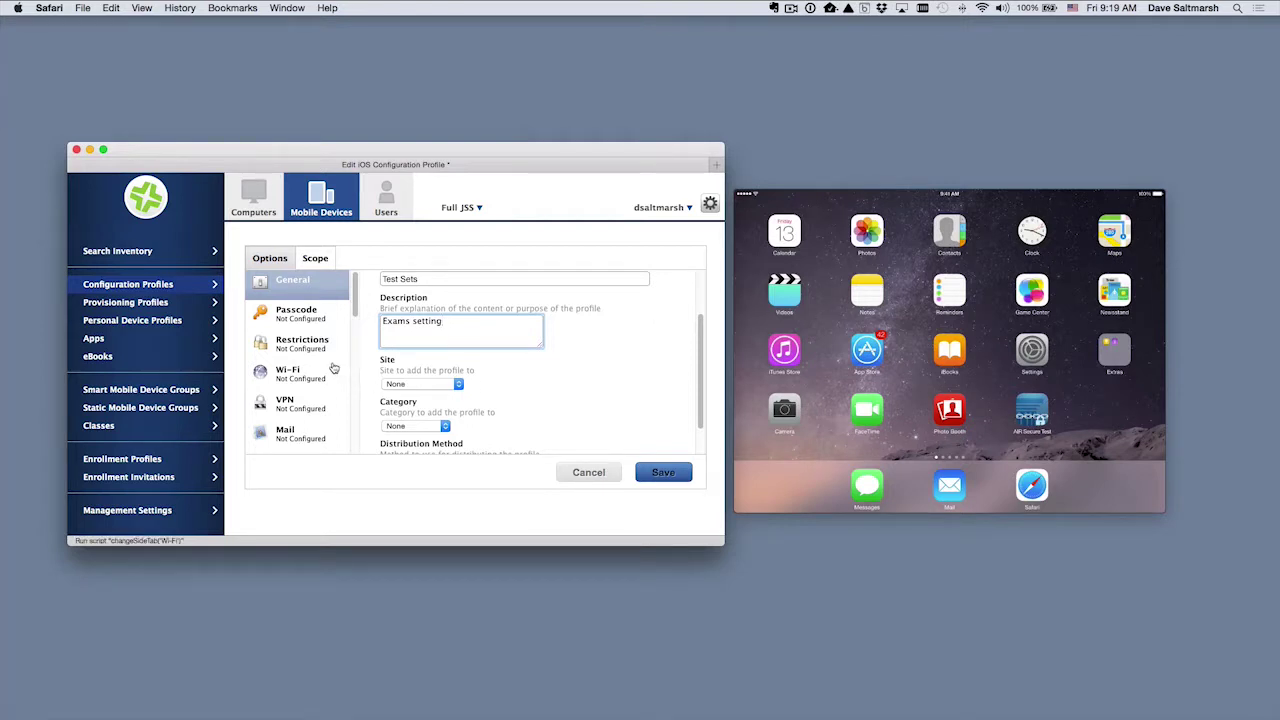
scroll(333, 369, down, 4)
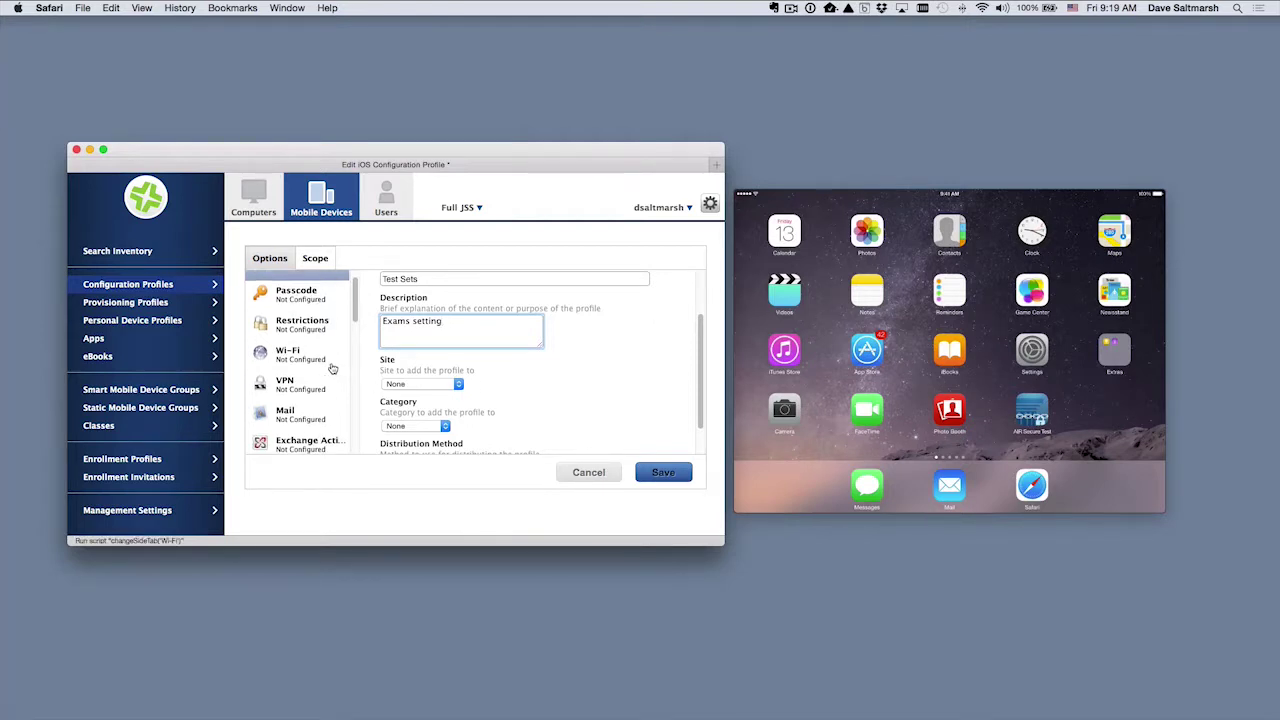
scroll(333, 369, down, 2)
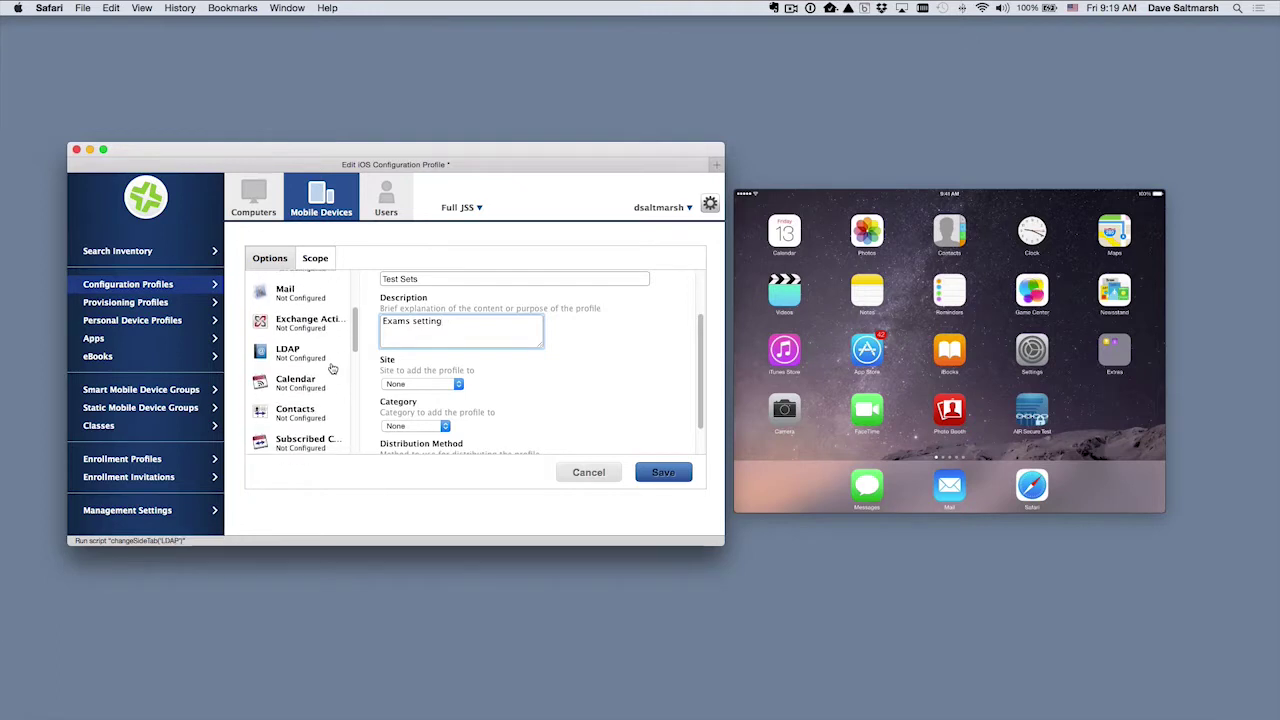
scroll(332, 370, down, 3)
scroll(332, 370, down, 2)
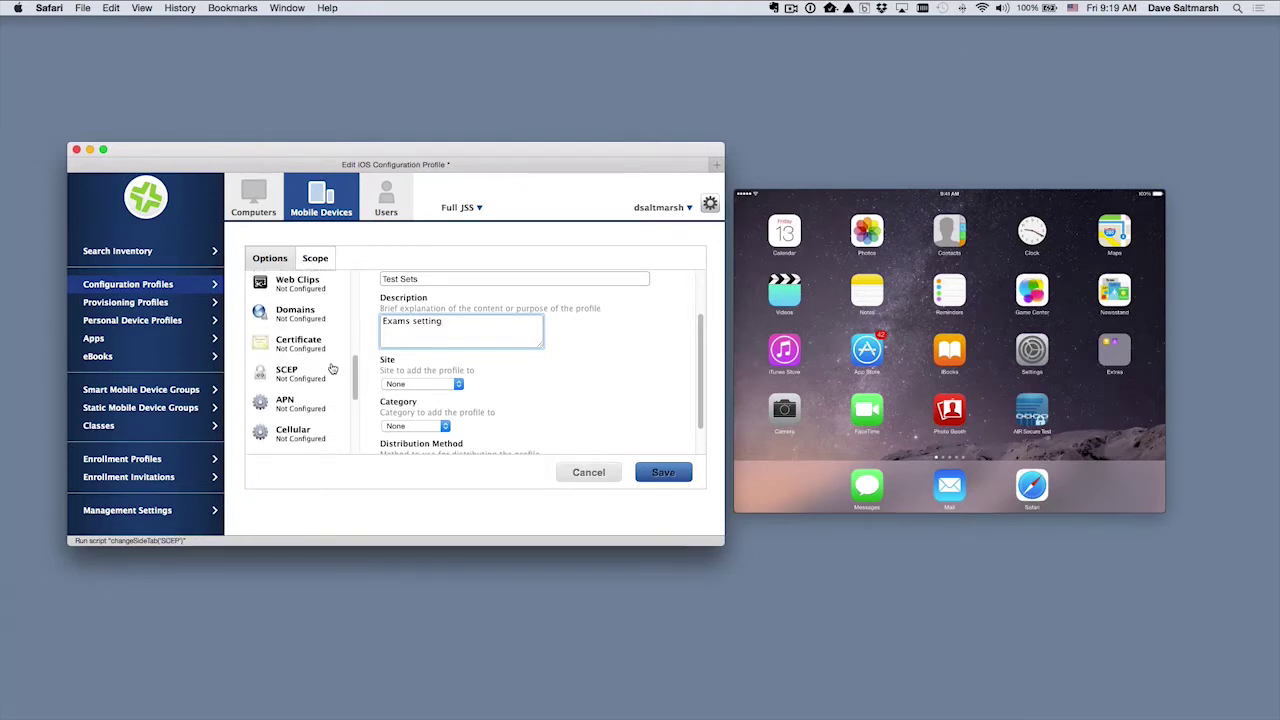
scroll(332, 370, down, 2)
scroll(332, 370, up, 7)
scroll(332, 369, up, 5)
scroll(332, 369, up, 1)
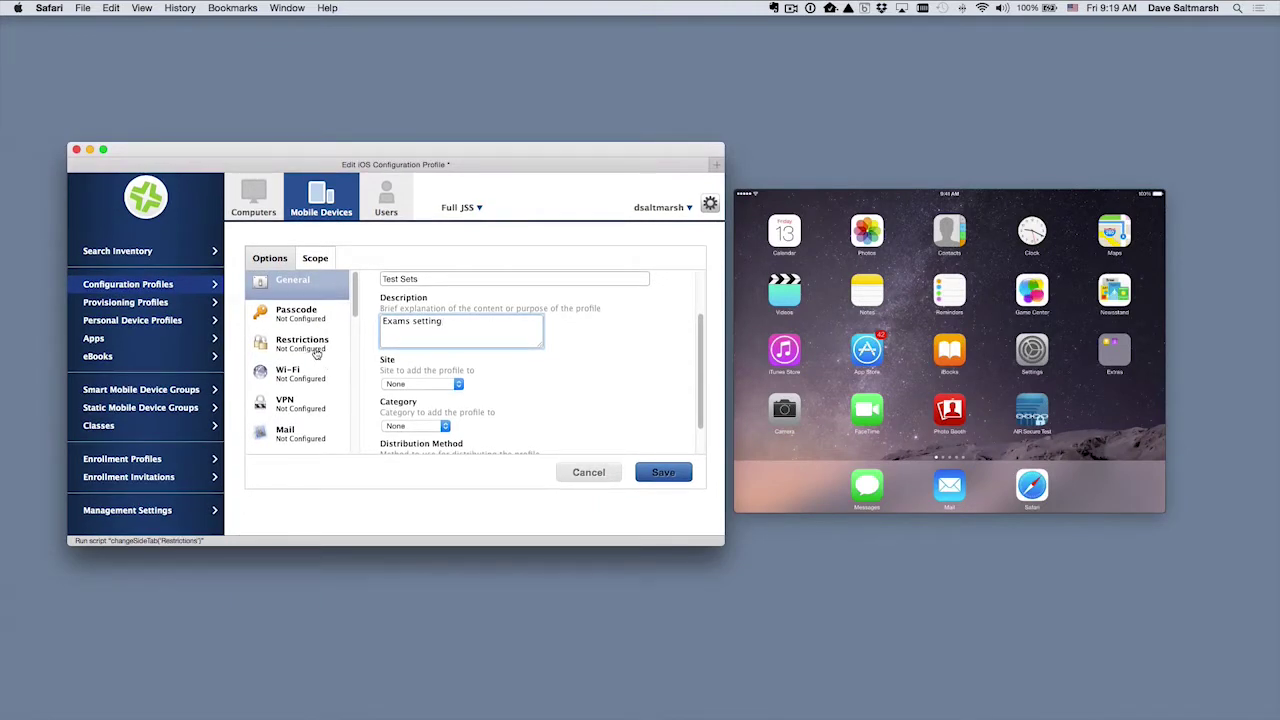
Step: Configure a Restrictions payload for the profile and disallow use of the camera under Functionality
click(304, 345)
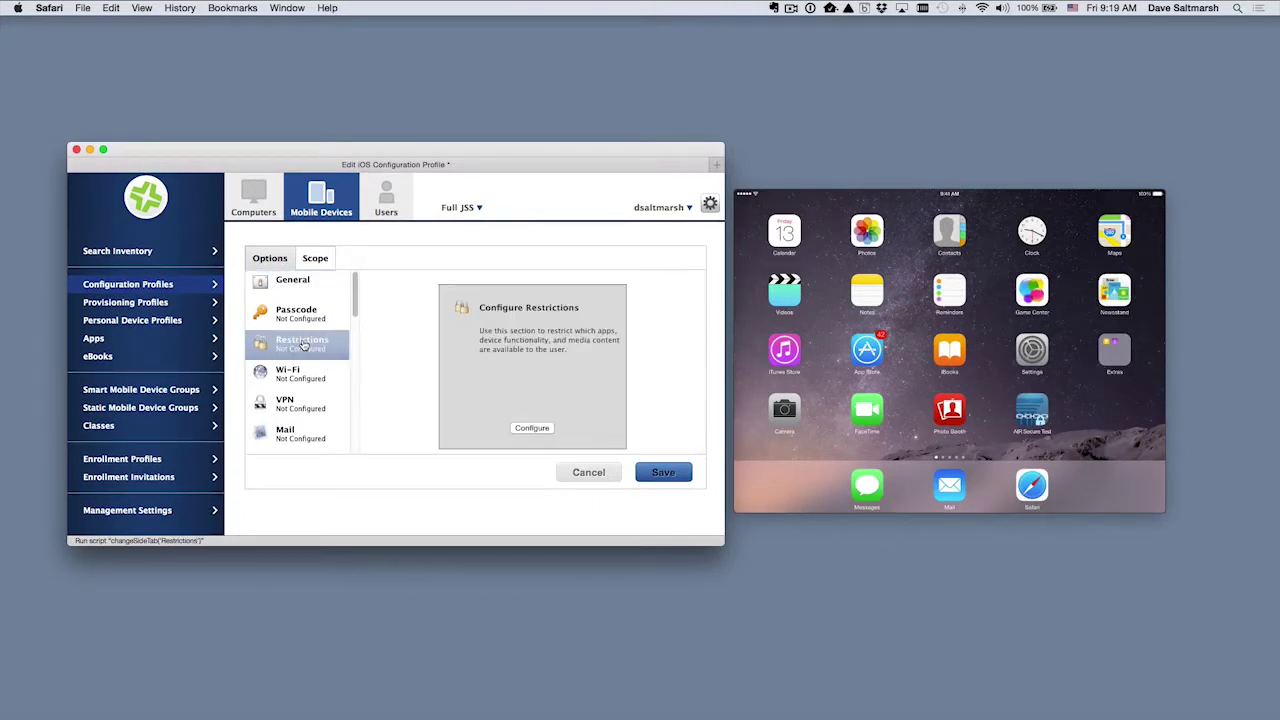
click(530, 430)
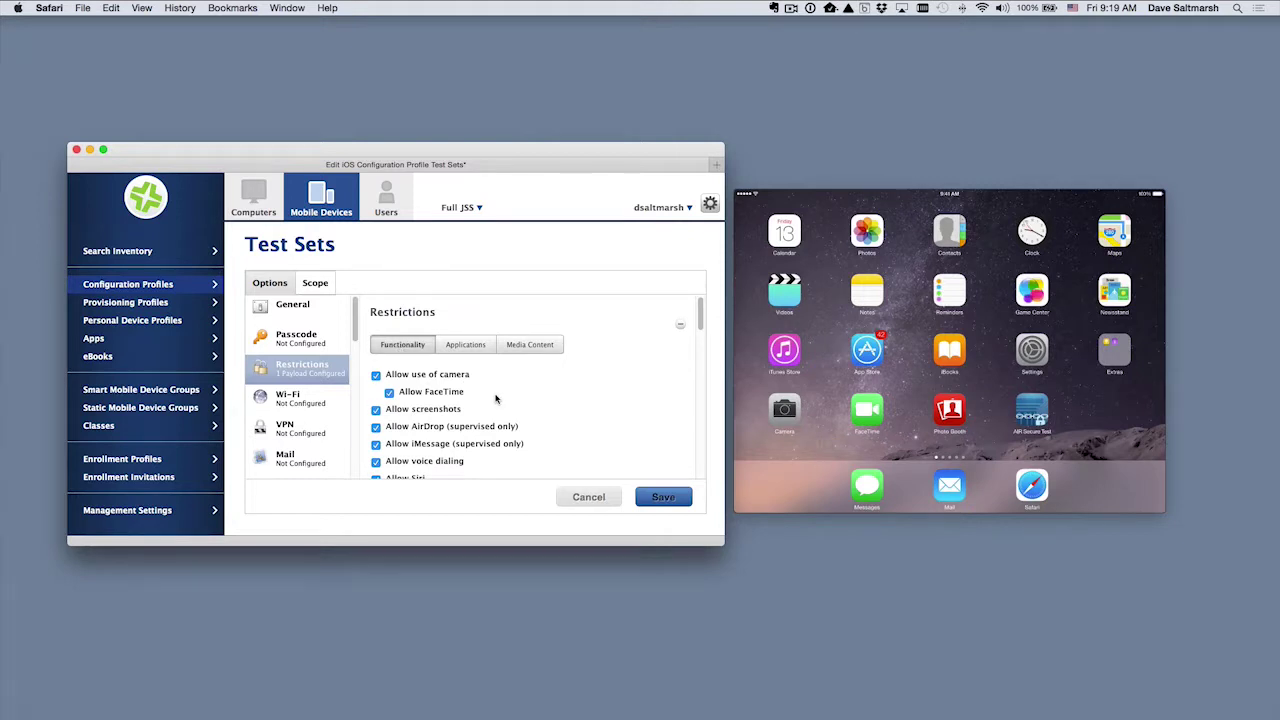
scroll(495, 398, down, 10)
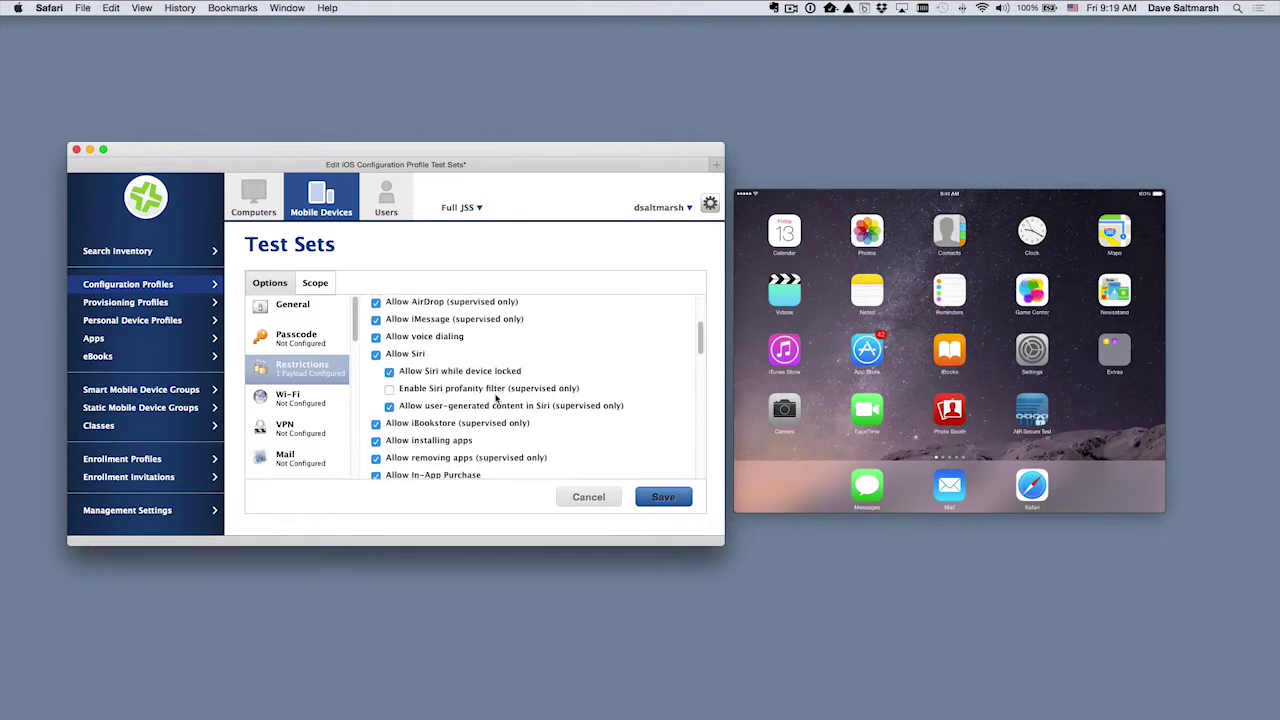
scroll(495, 398, down, 3)
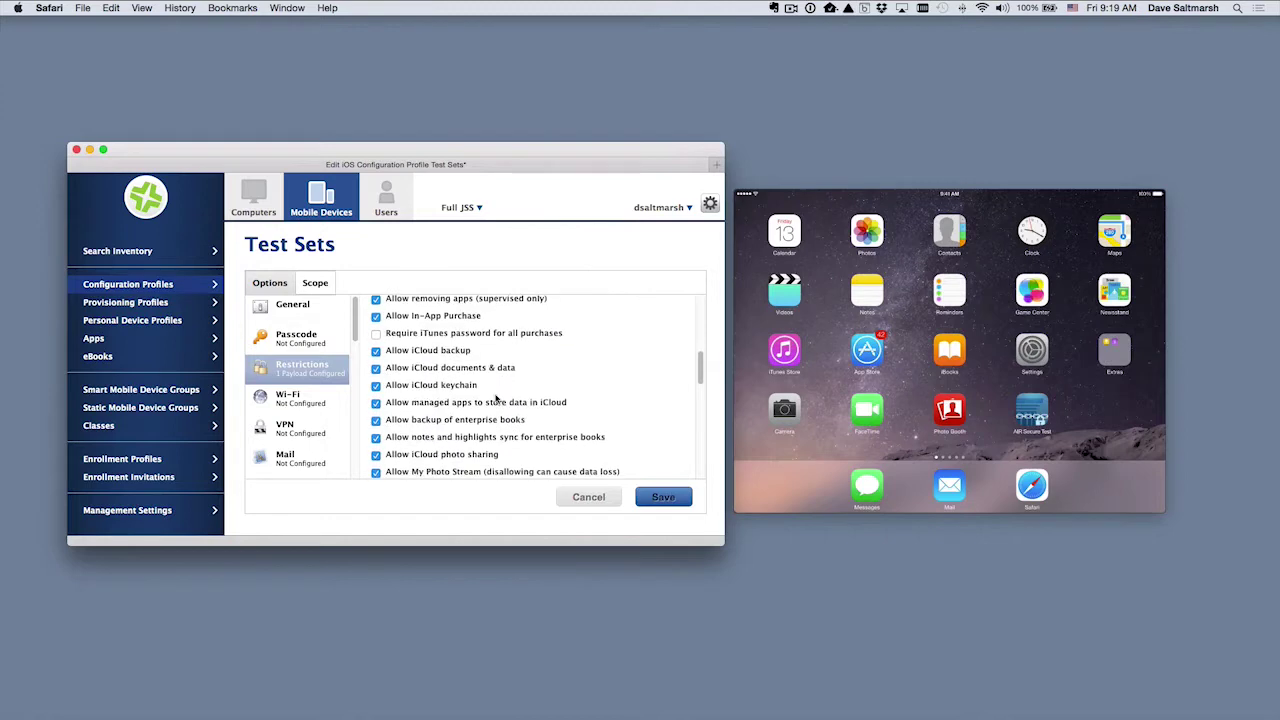
scroll(494, 396, up, 5)
scroll(495, 396, up, 6)
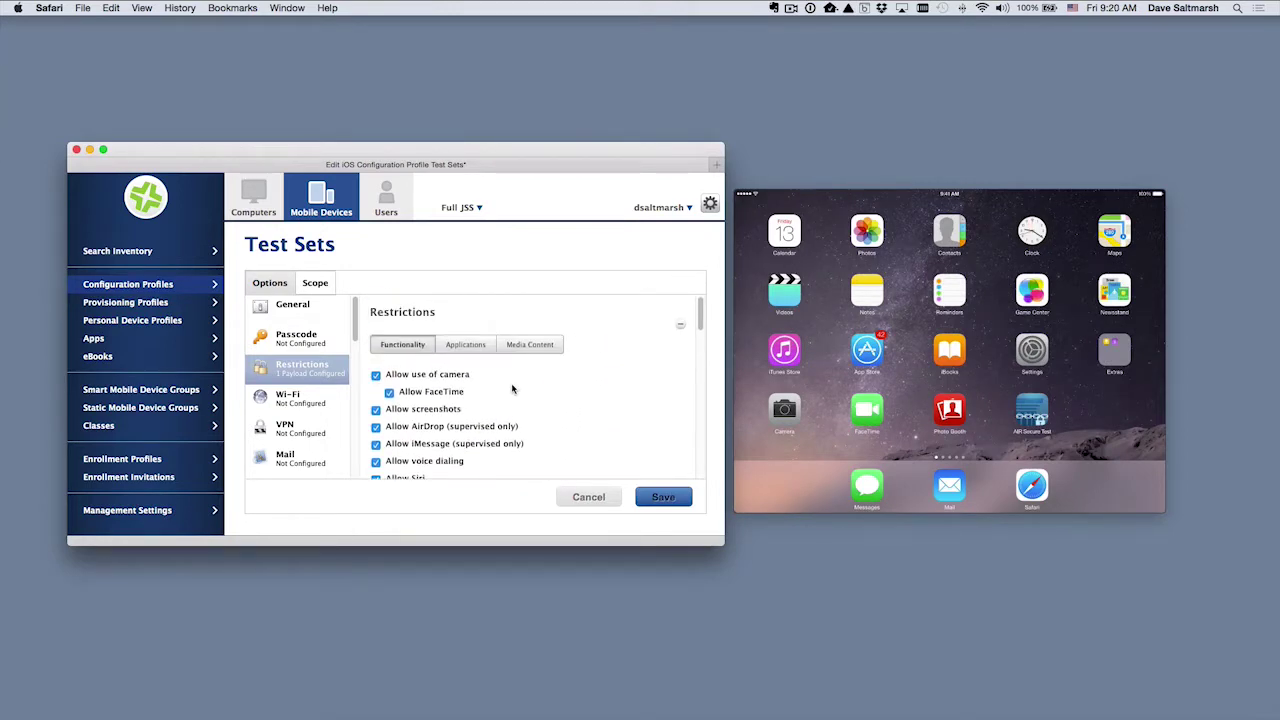
click(376, 376)
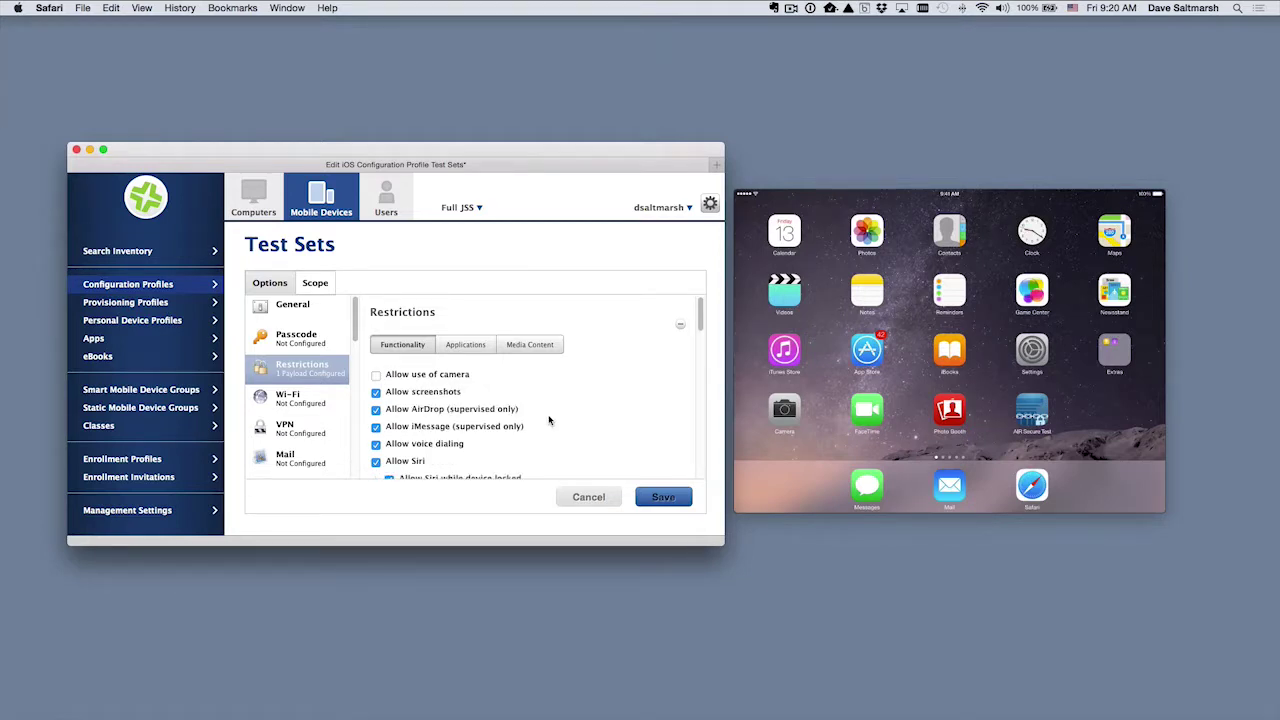
Step: Disallow definition lookup, Check Spelling, Auto-Correction and the predictive keyboard in the restrictions, and save the profile
scroll(549, 420, down, 2)
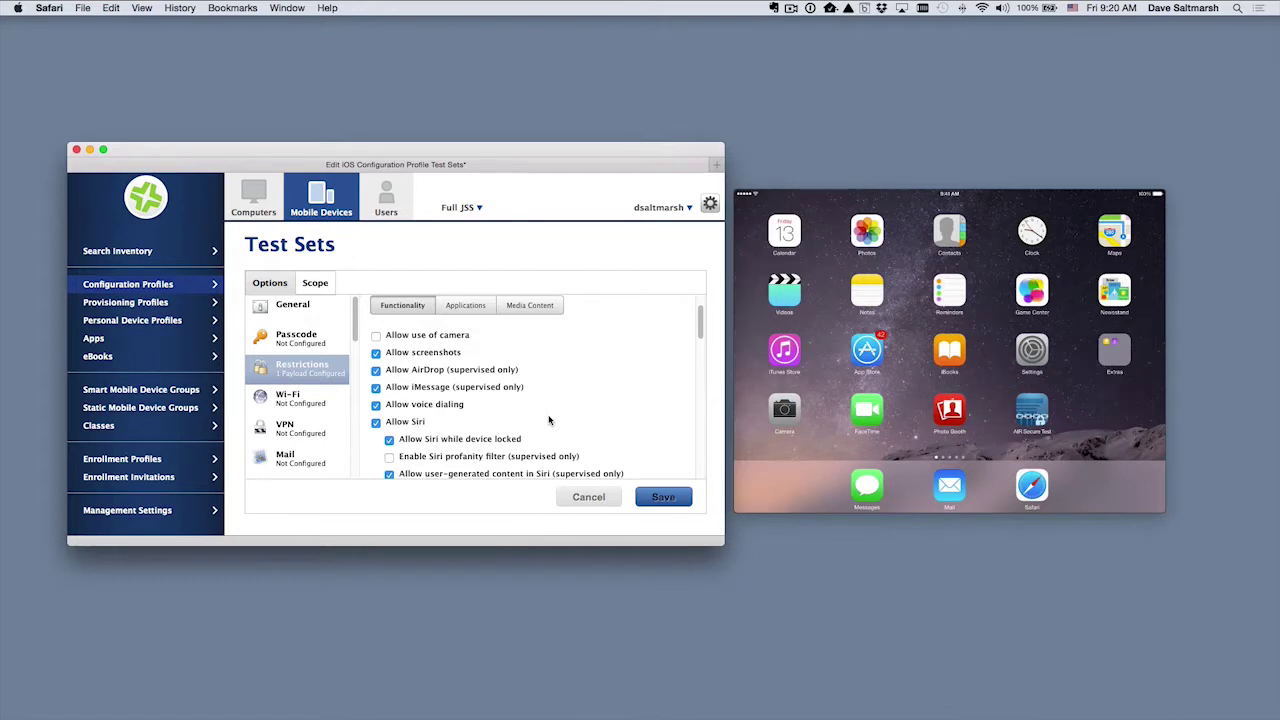
scroll(549, 420, down, 8)
scroll(549, 420, down, 9)
scroll(549, 420, down, 9)
scroll(549, 420, down, 12)
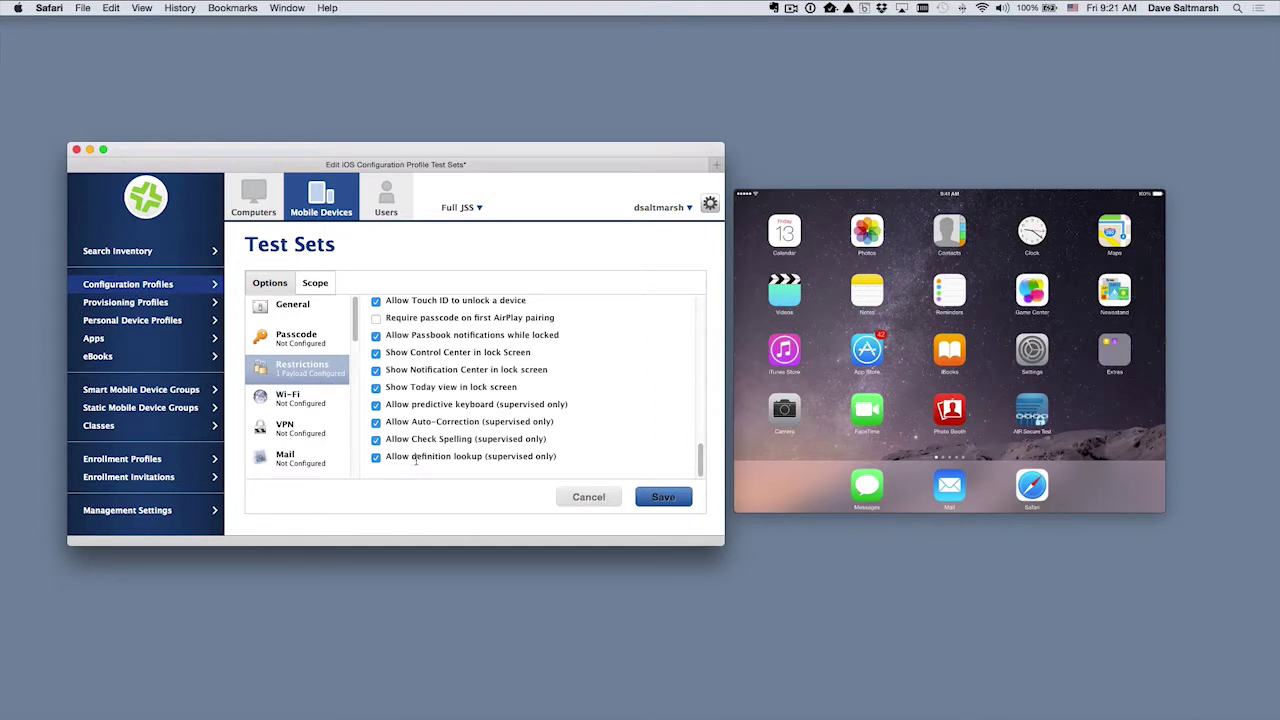
click(376, 457)
click(397, 437)
click(376, 422)
click(376, 405)
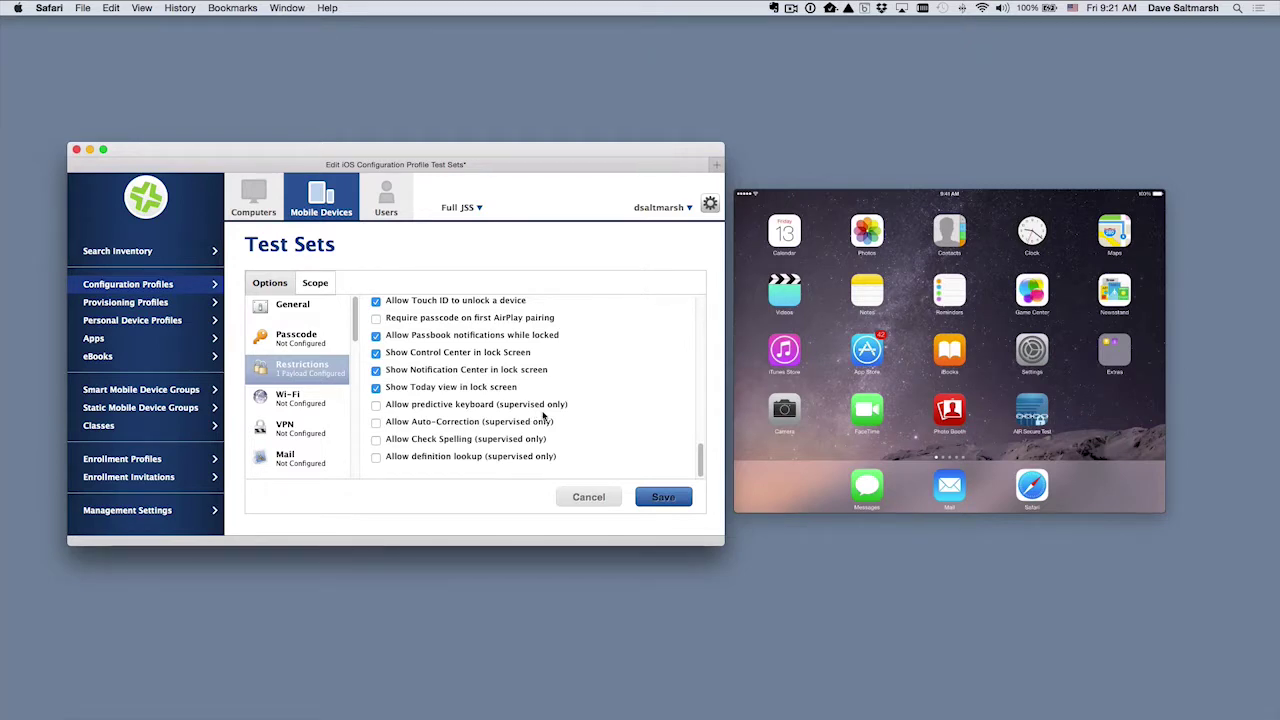
click(665, 502)
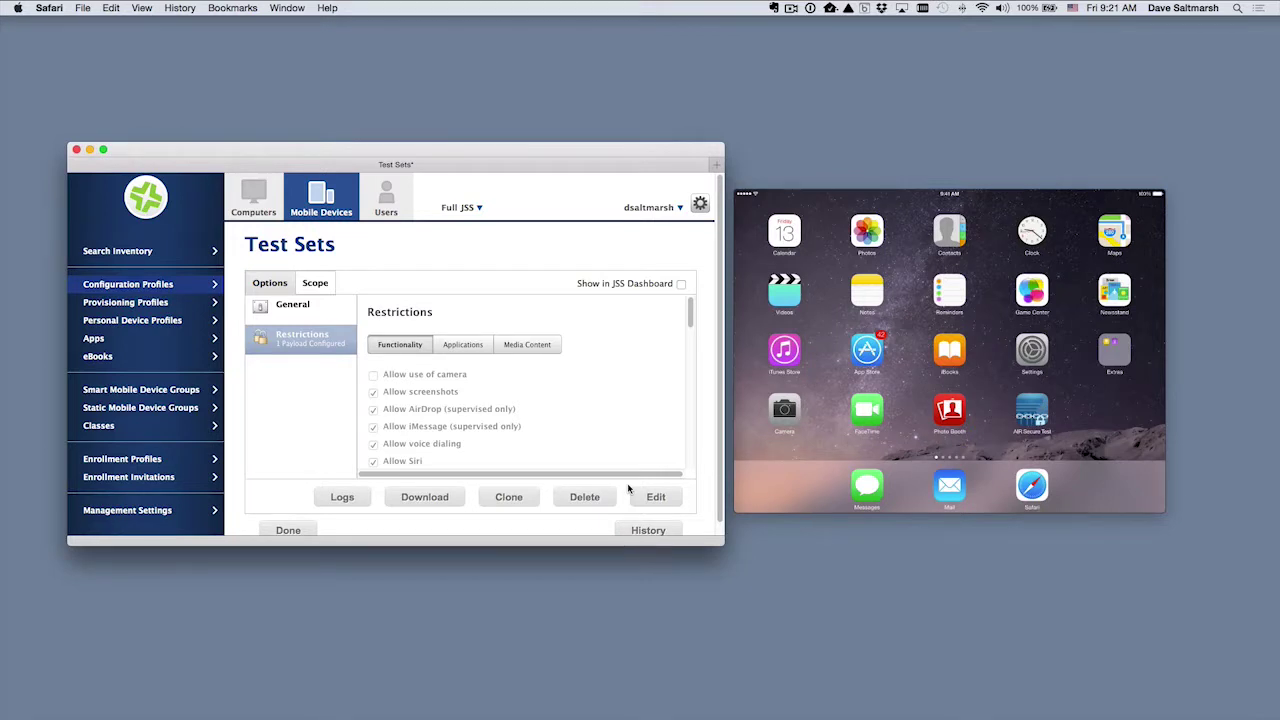
Step: Edit the profile's scope, keeping Specific Mobile Devices, and add the 4th Grade Exam Day mobile device group as a target
click(315, 284)
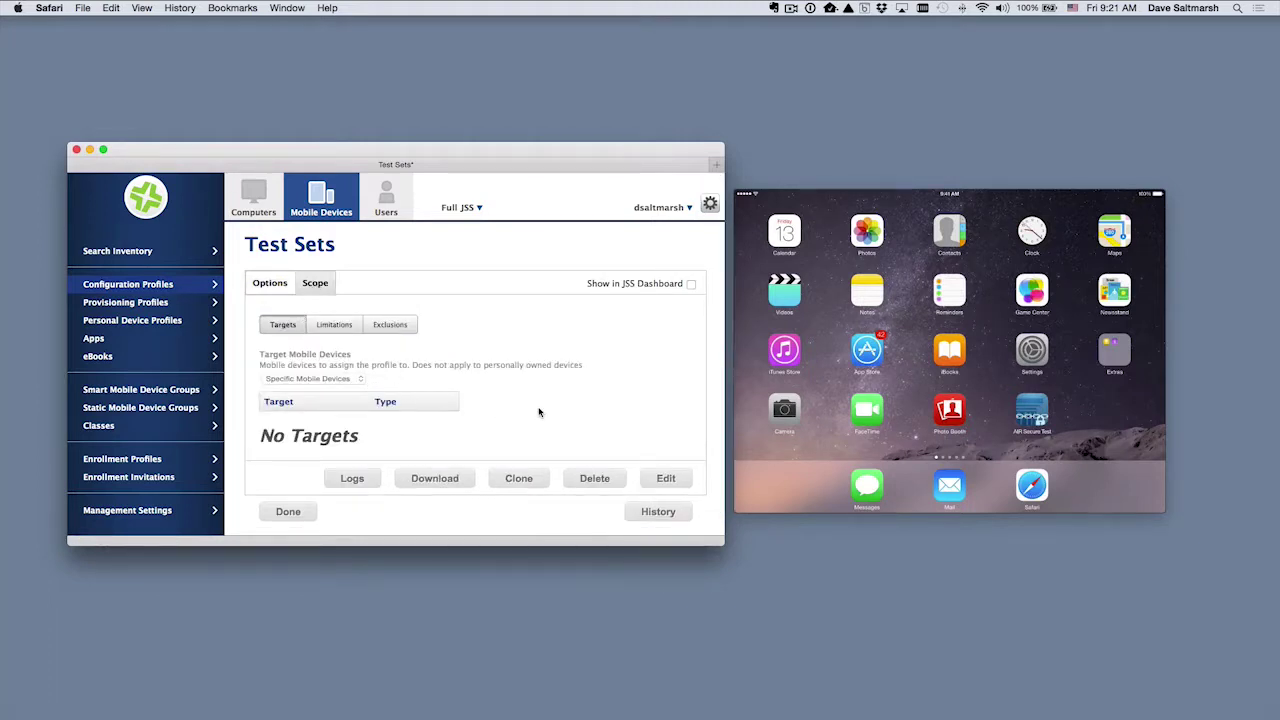
click(666, 479)
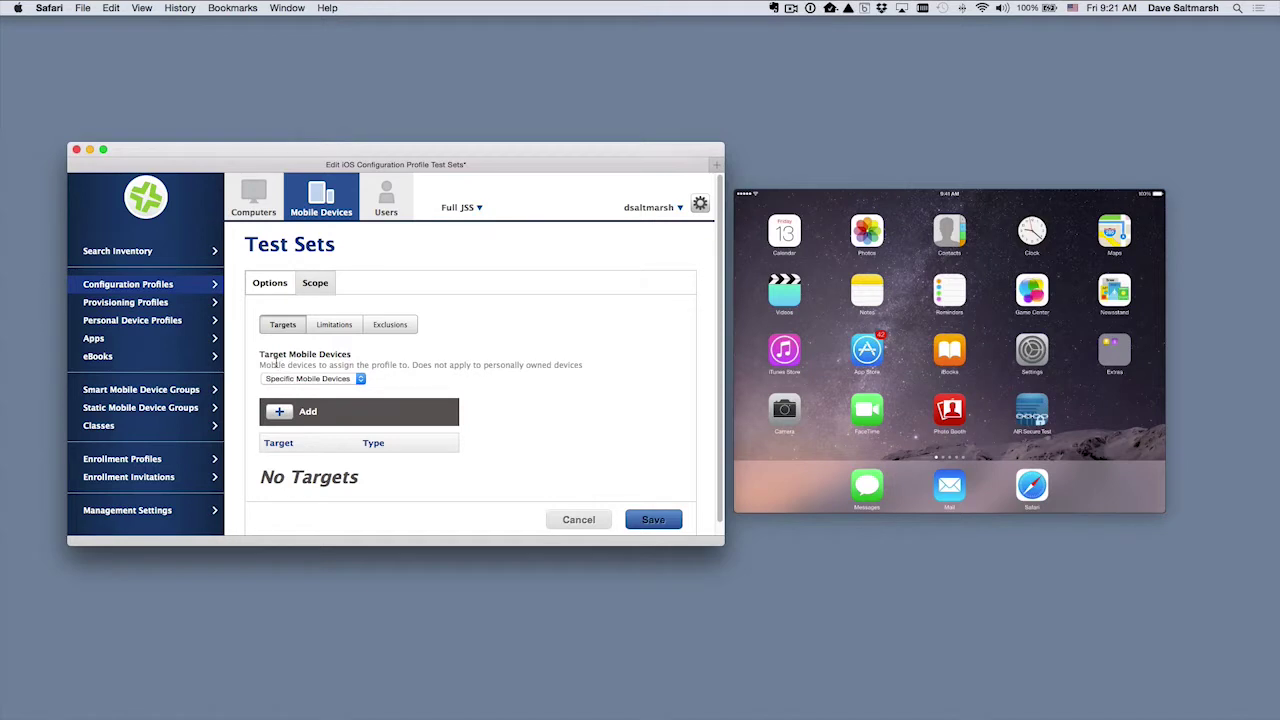
click(315, 379)
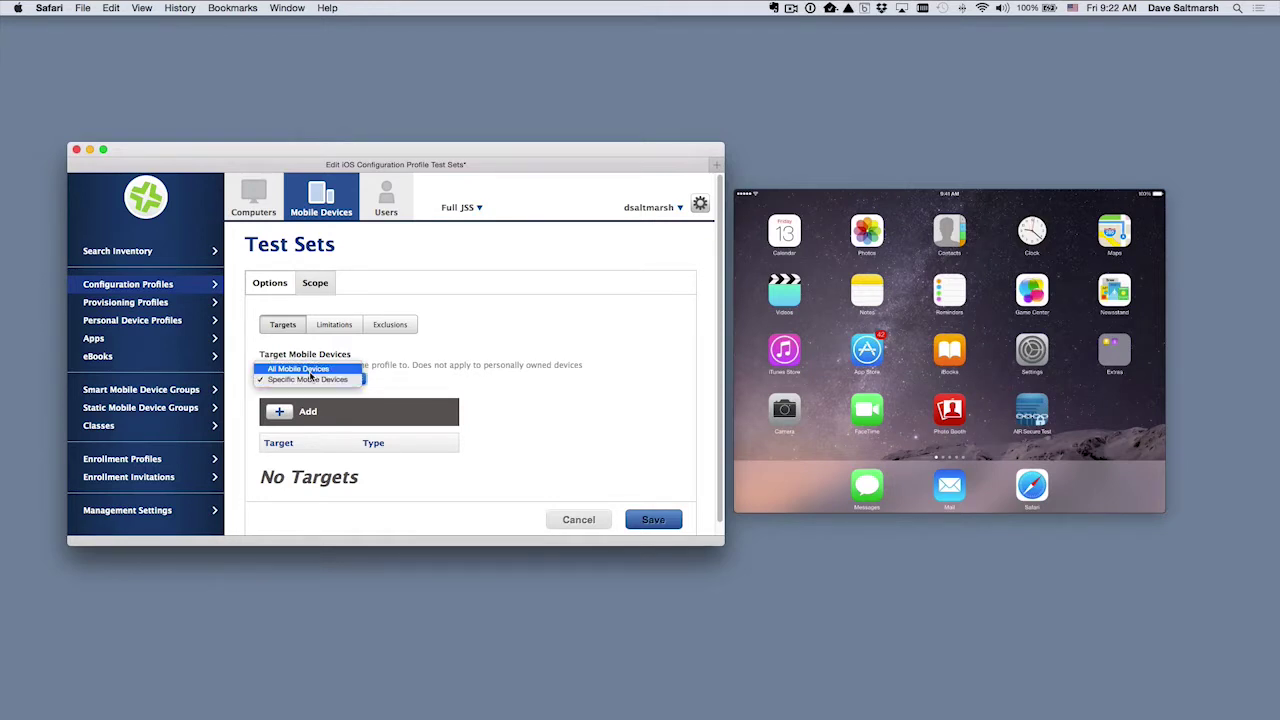
click(310, 380)
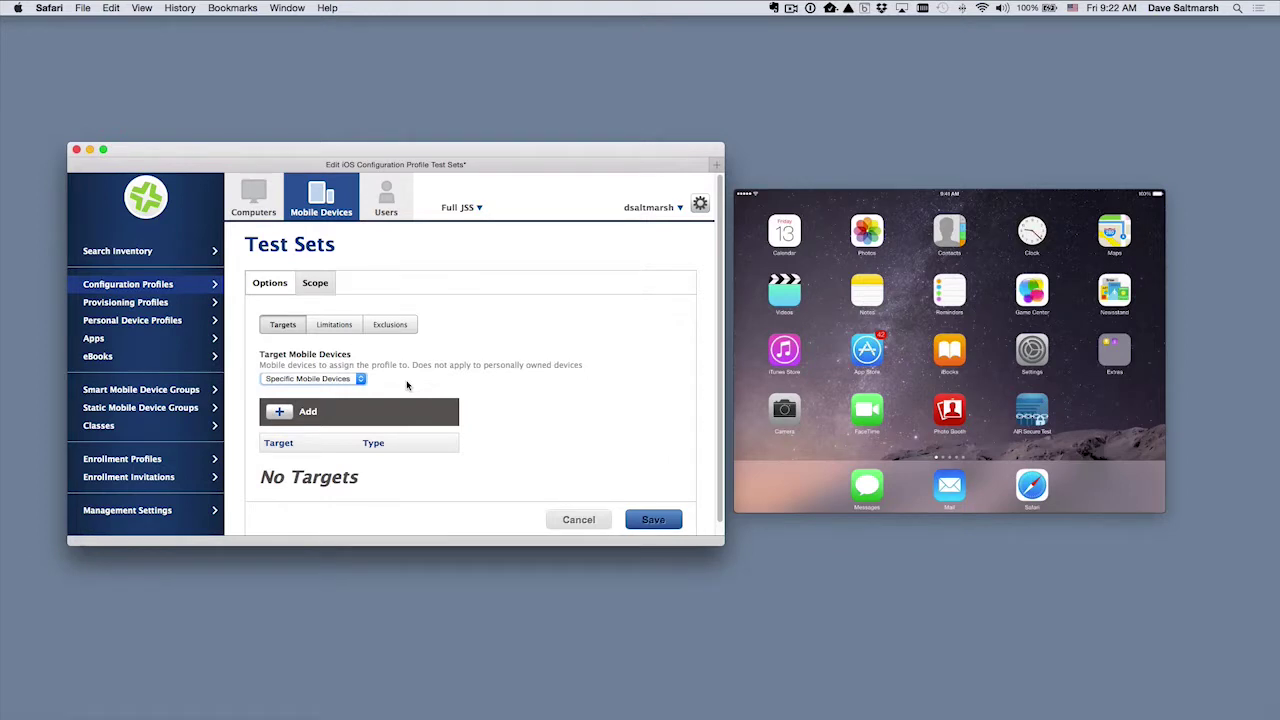
click(280, 415)
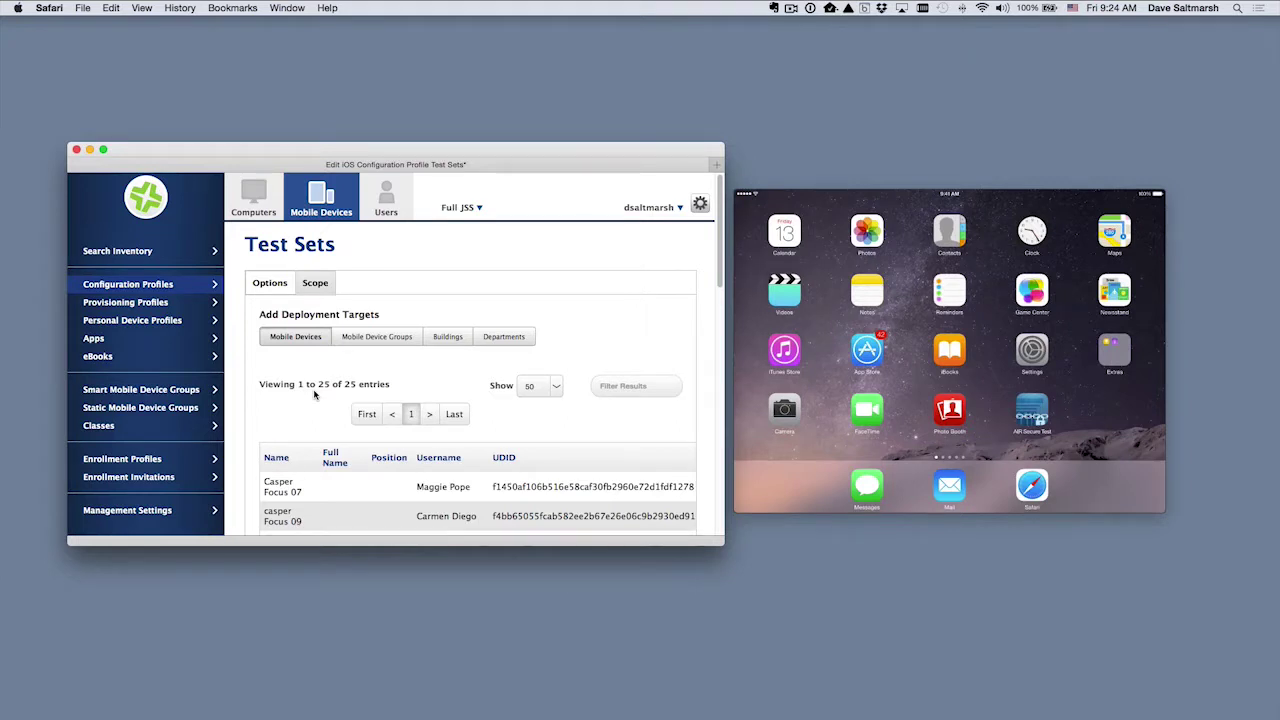
click(368, 340)
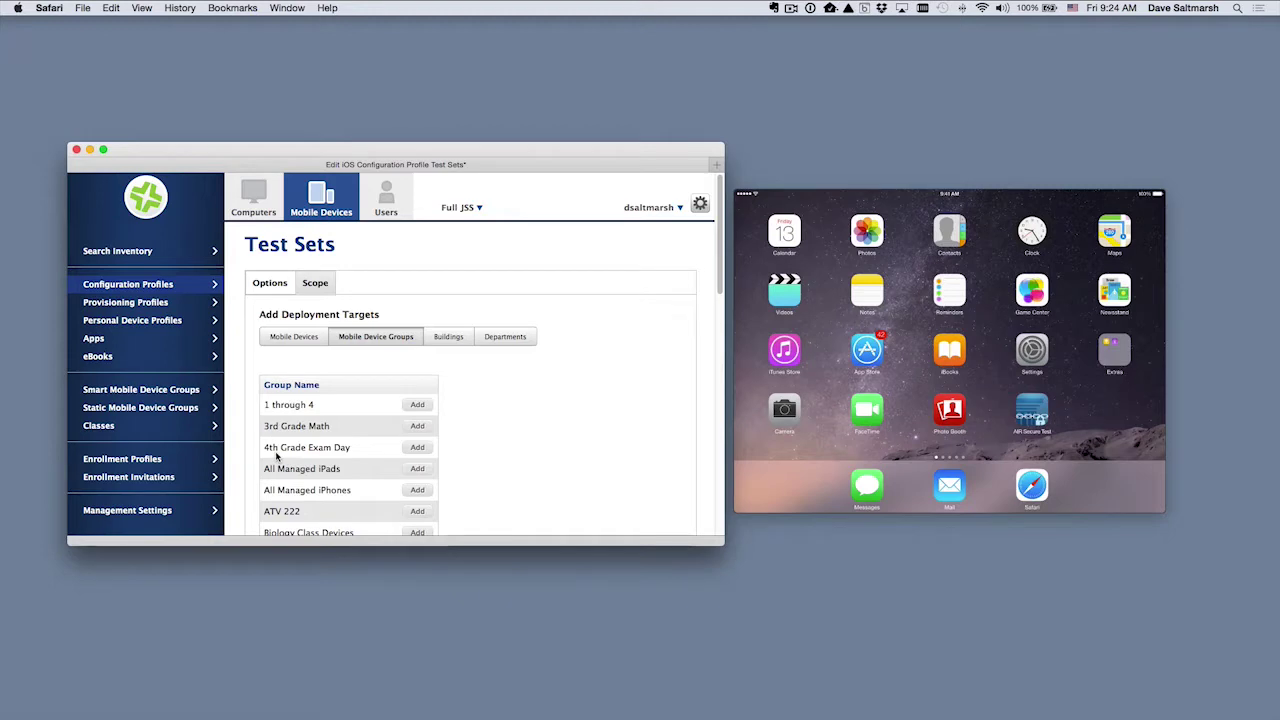
click(418, 447)
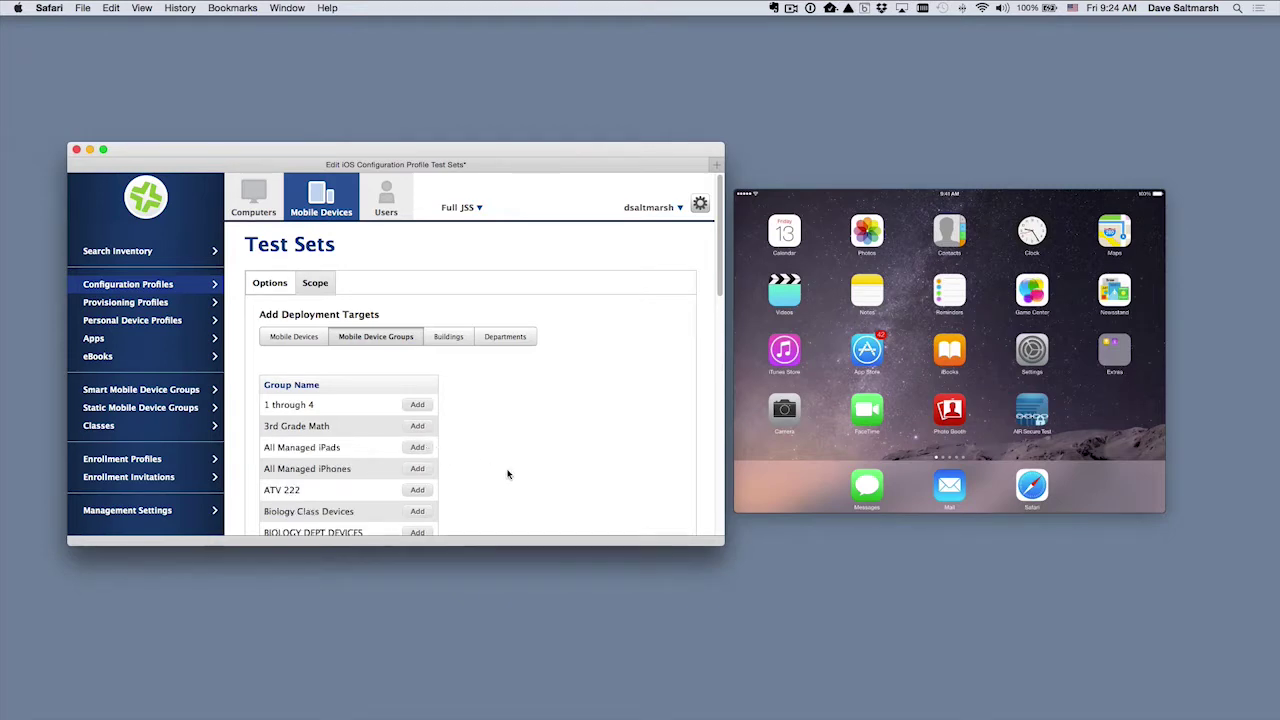
Step: Save the Test Sets profile's scope with the 4th Grade Exam Day group and return to the configuration profile list
scroll(508, 474, down, 15)
click(645, 510)
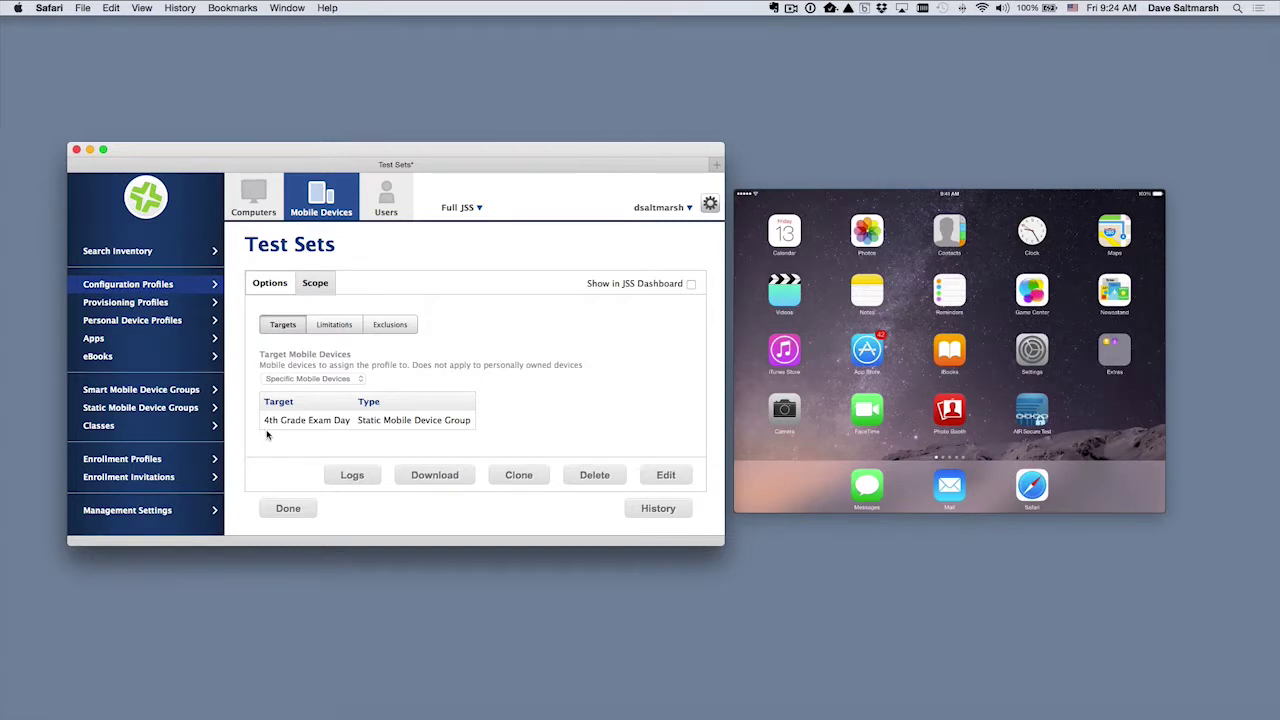
click(288, 509)
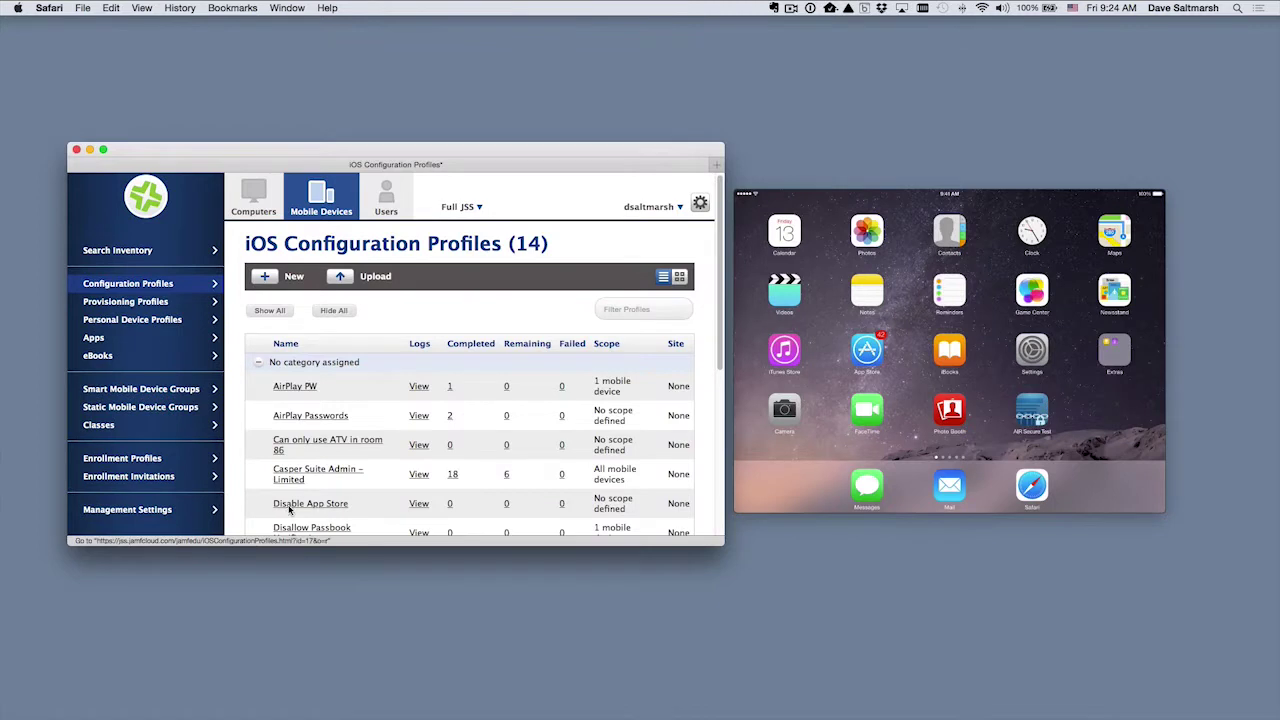
Step: Check the Test Sets profile's completed and remaining deployment status in the iOS configuration profile list
scroll(499, 447, down, 5)
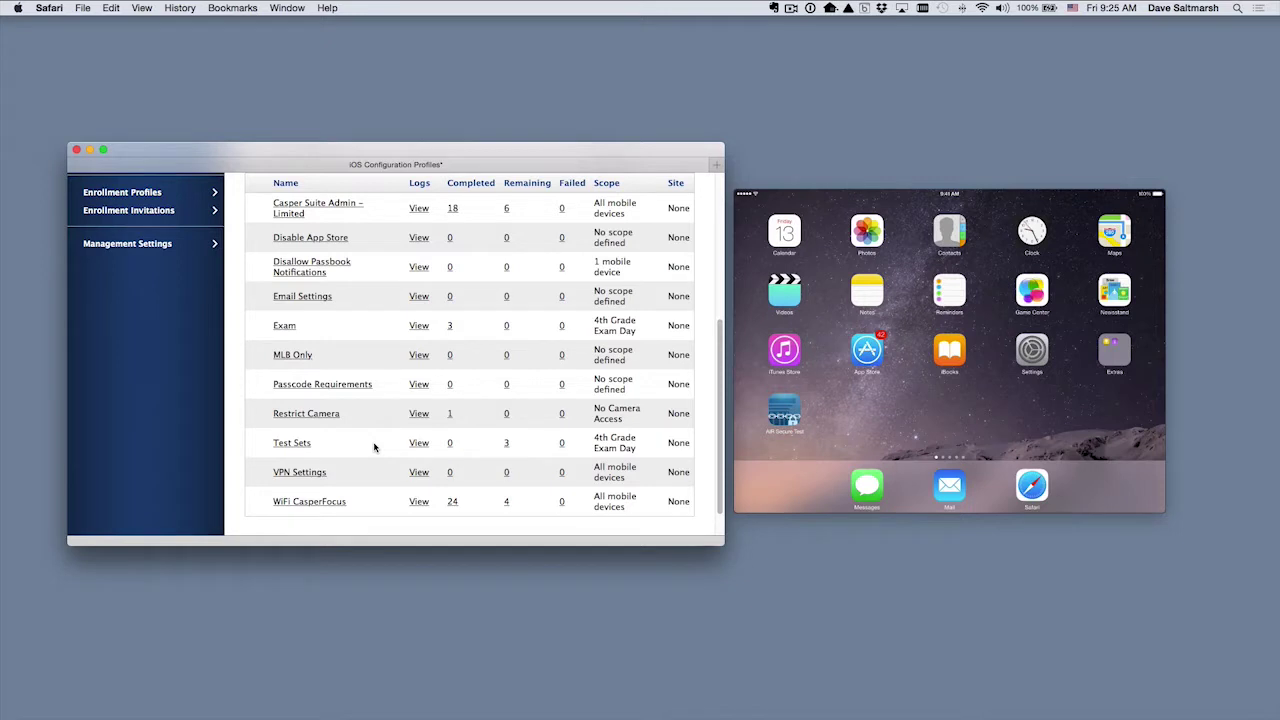
click(292, 445)
click(142, 287)
scroll(264, 452, down, 5)
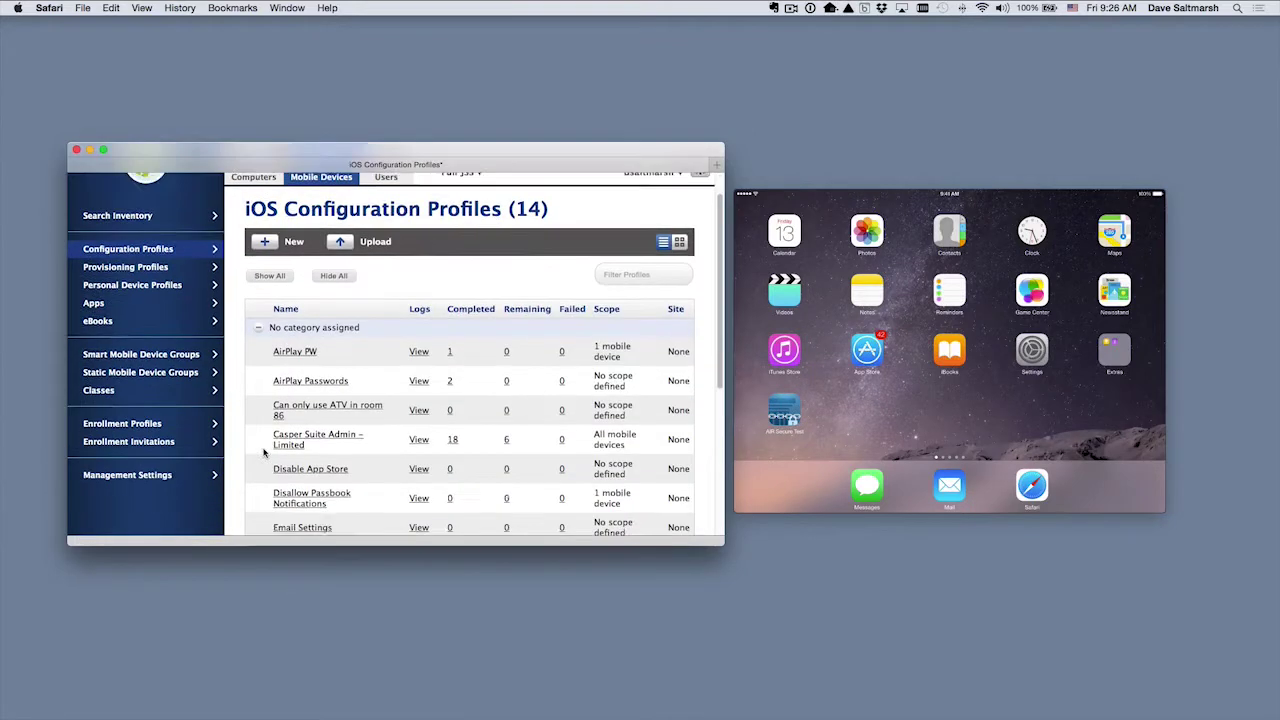
scroll(264, 452, down, 1)
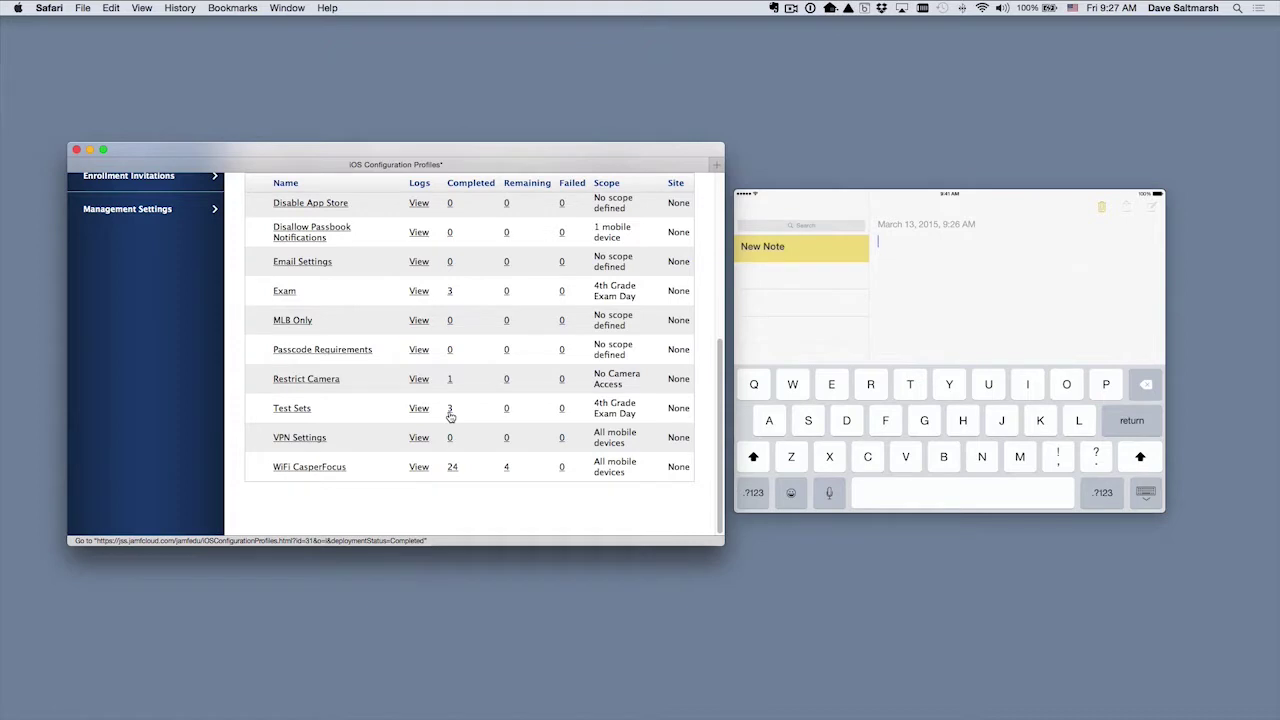
Step: Enter the misspelled word Tomoarow in a new note on the iPad to test the keyboard restrictions
text(Tomo)
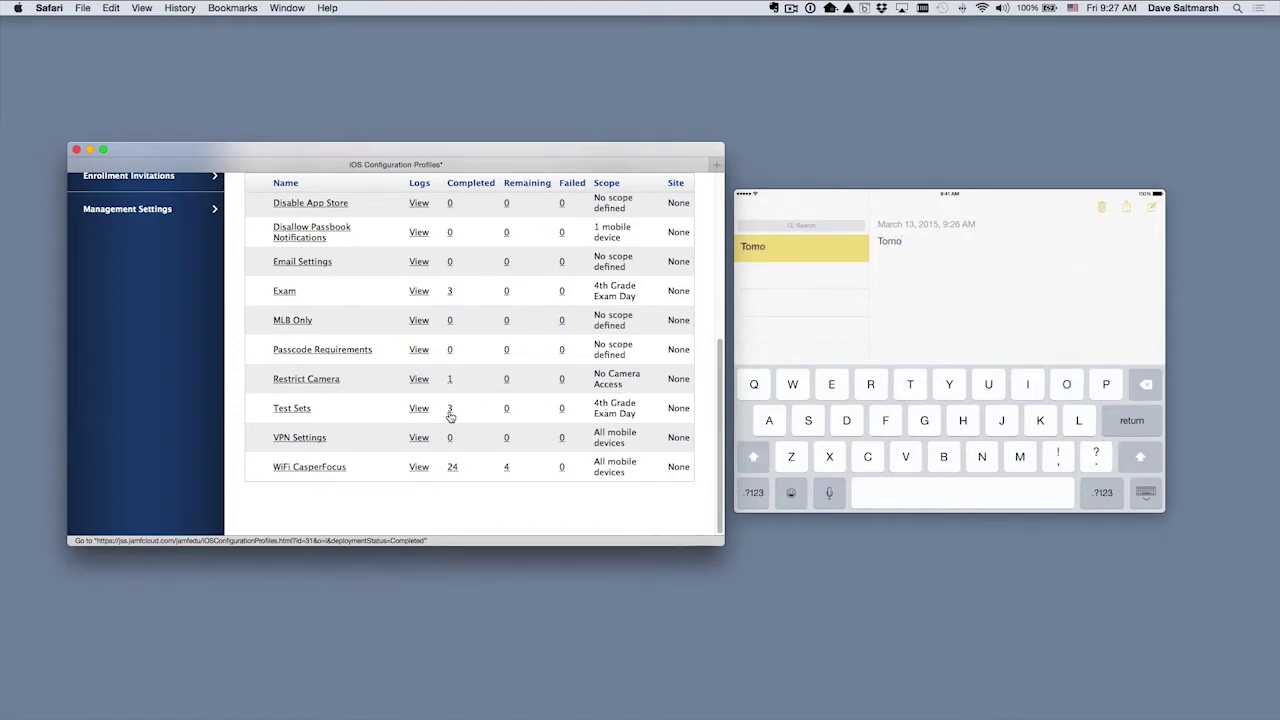
text(arow)
key(Return)
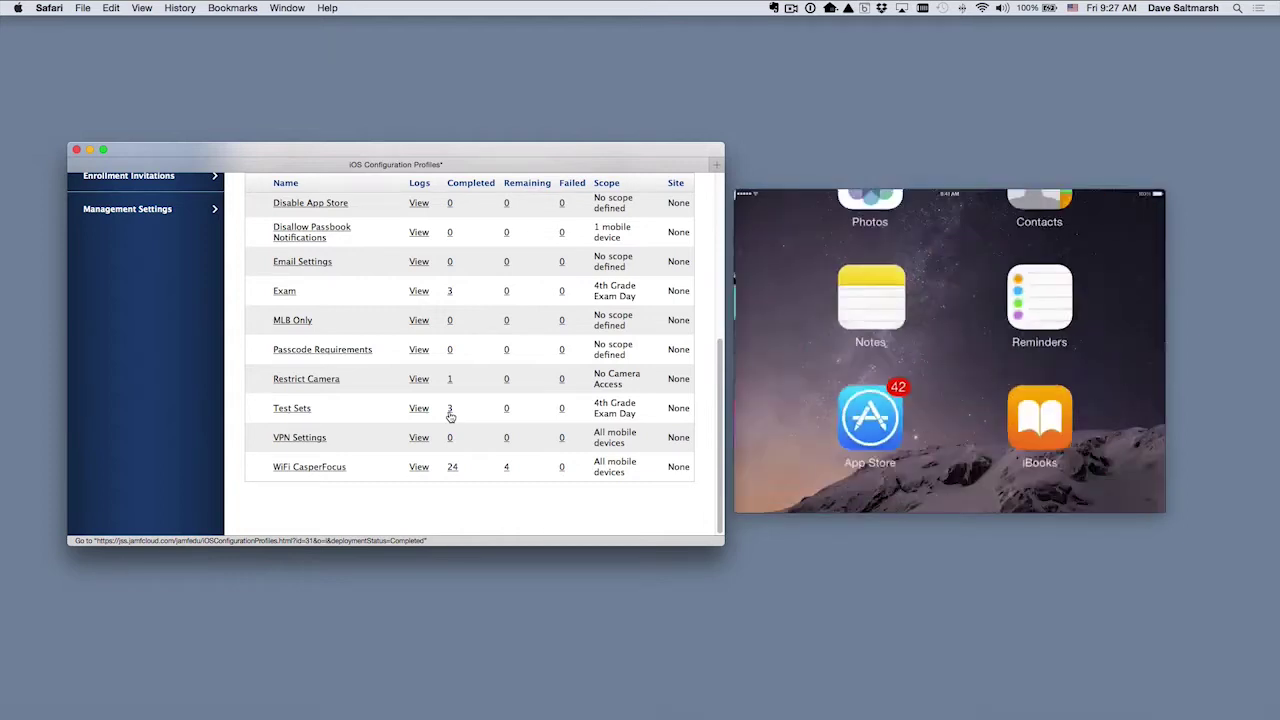
Step: Remove the 4th Grade Exam Day group from the Test Sets profile's scope, and save with the change distributed to all
key(super+r)
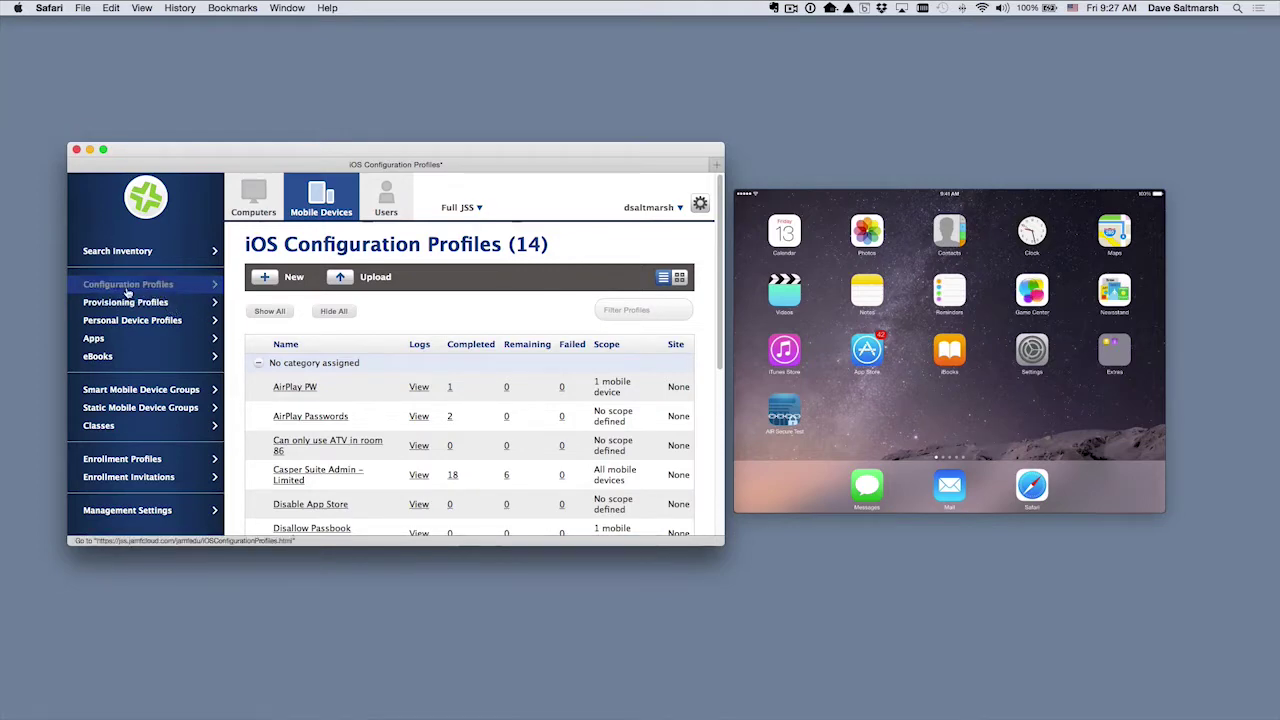
scroll(327, 497, down, 5)
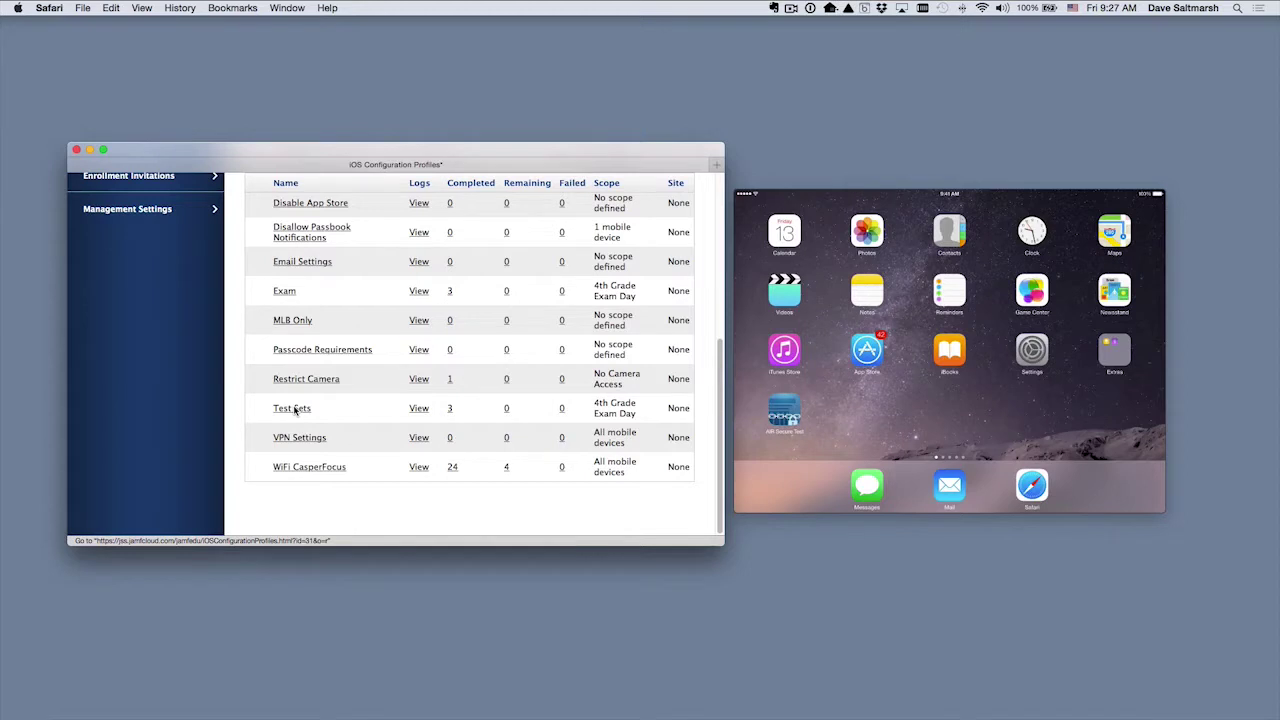
click(294, 408)
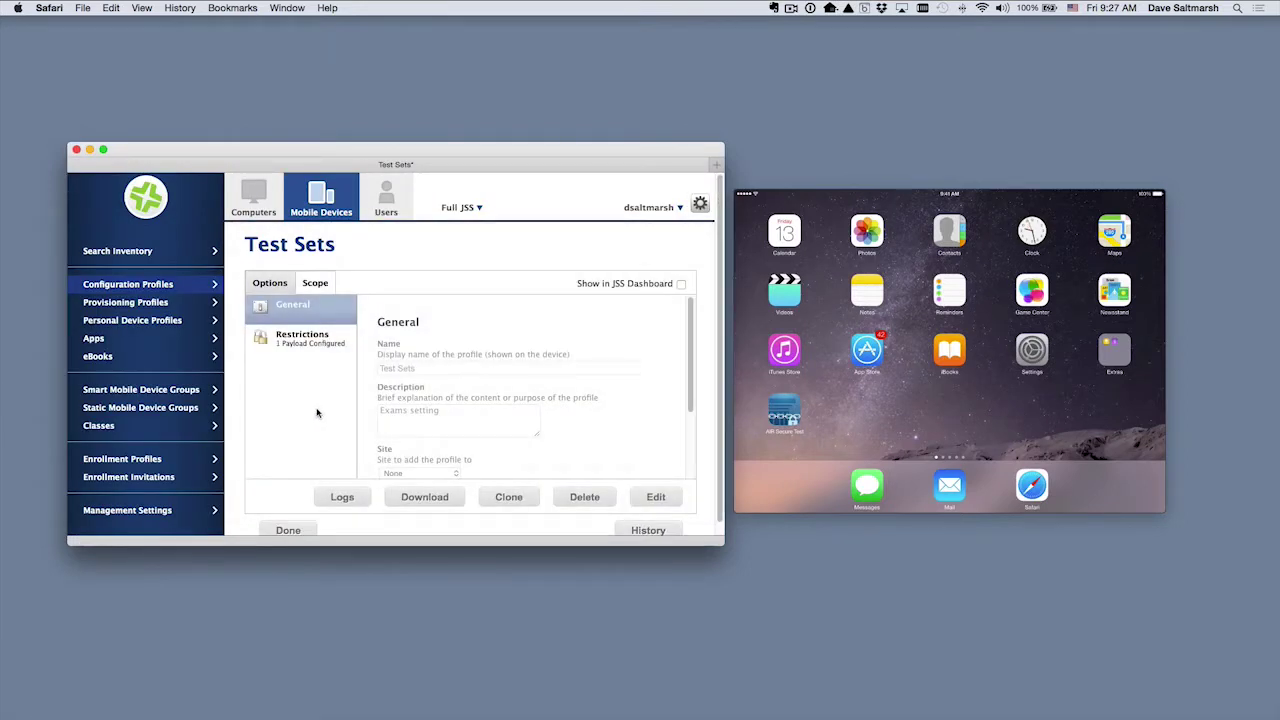
click(315, 283)
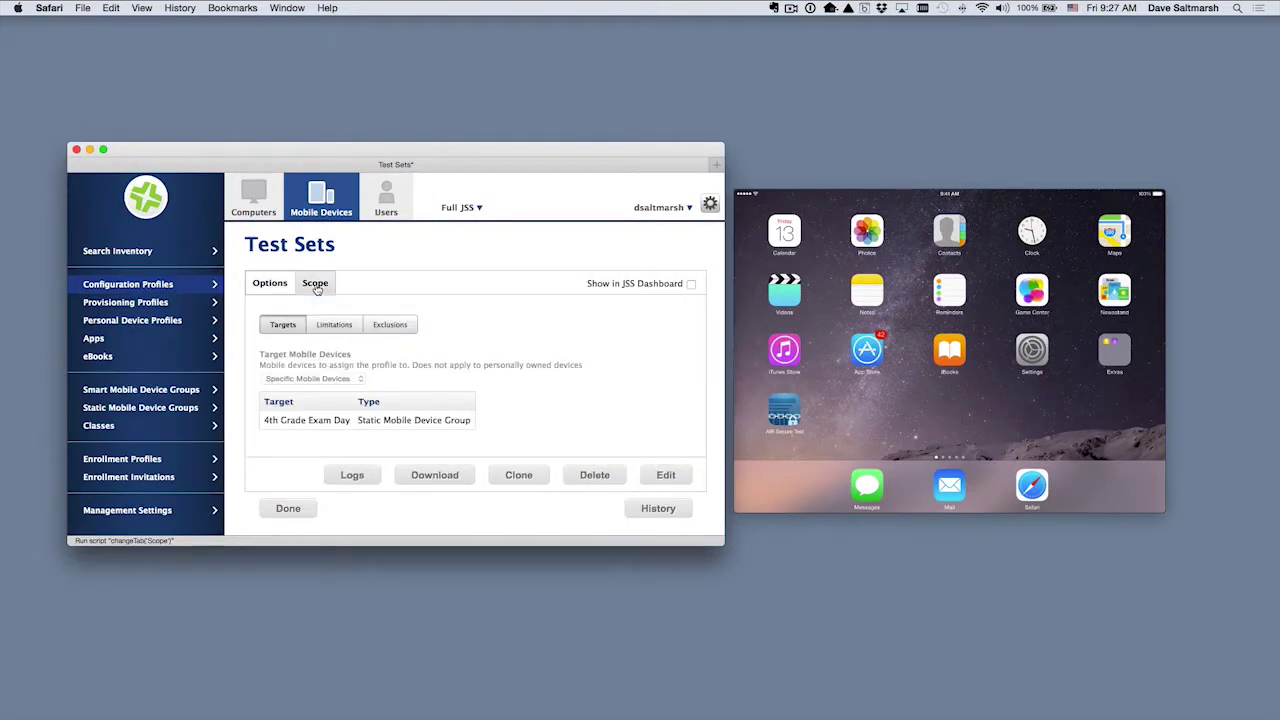
click(667, 476)
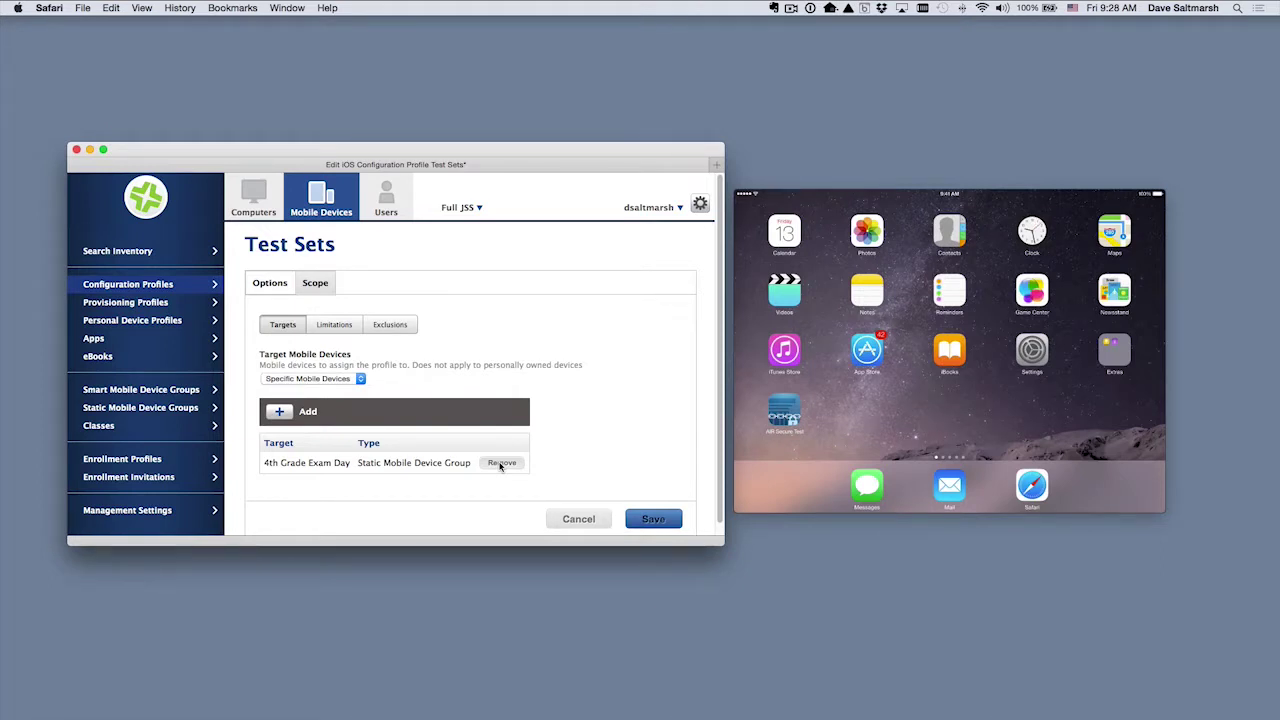
click(501, 464)
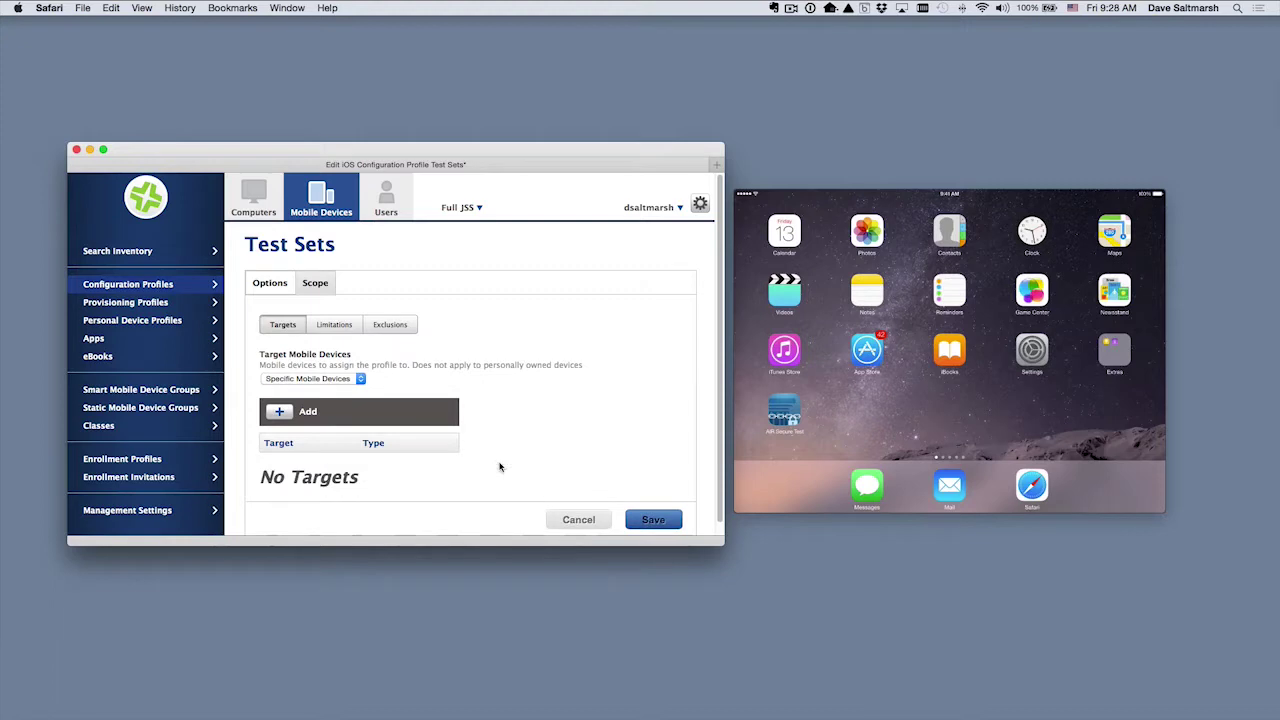
click(653, 519)
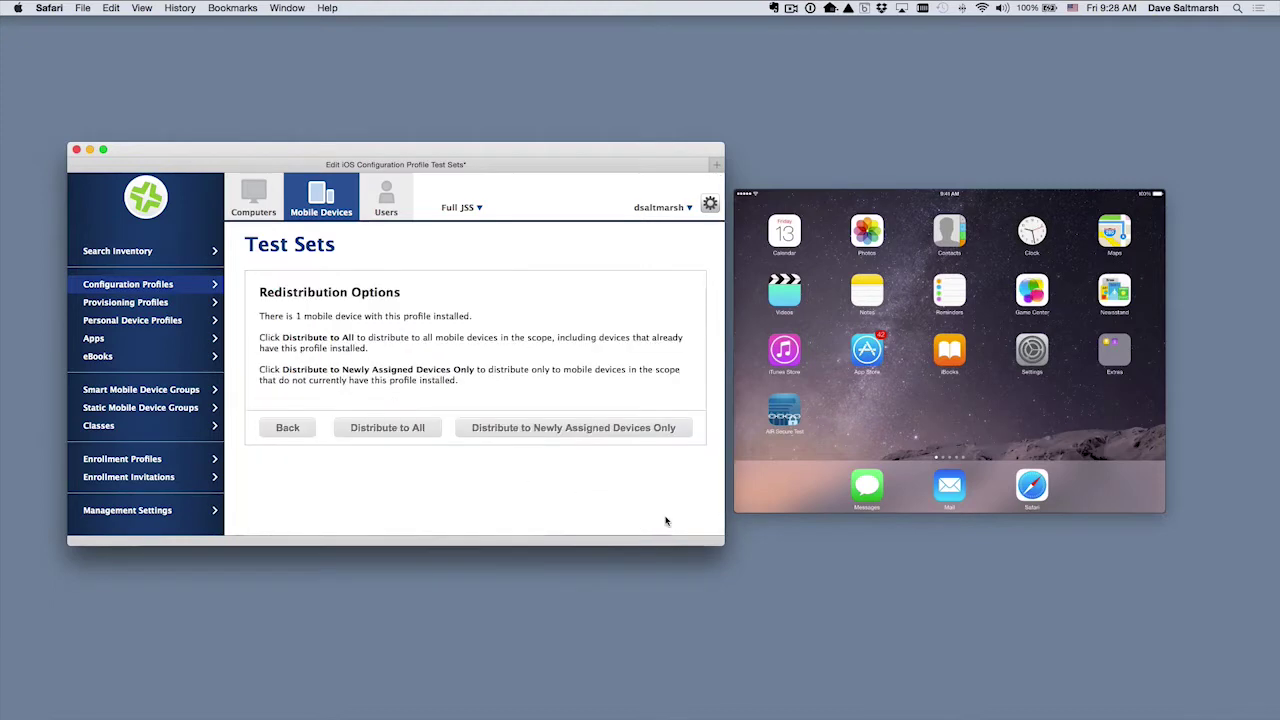
click(382, 430)
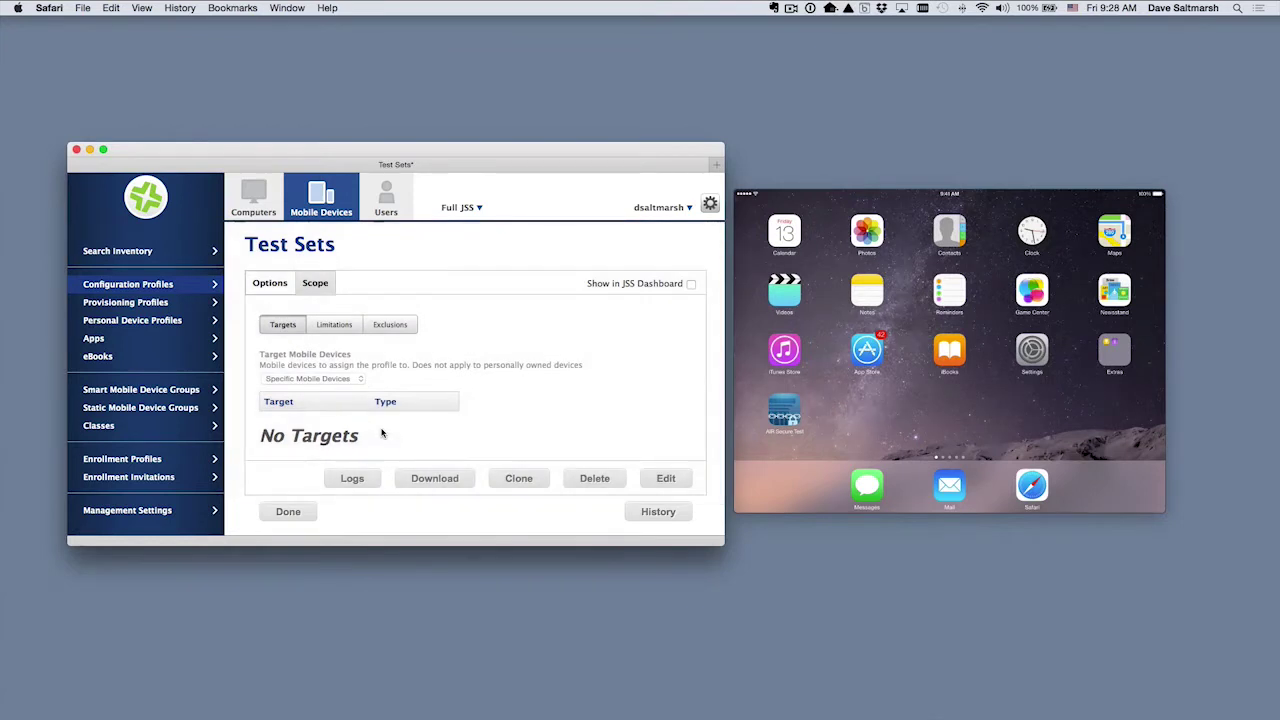
click(287, 512)
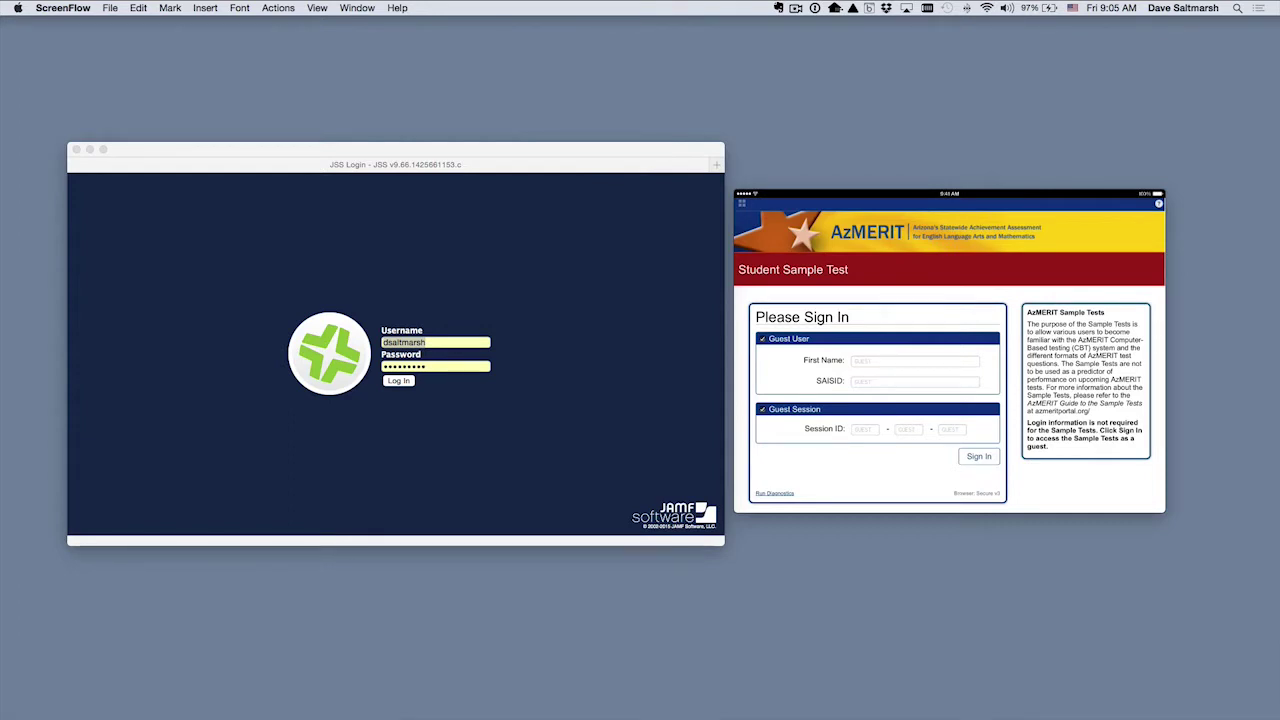
Step: Sign in to the AzMERIT student sample test on the iPad as a guest and confirm the details with grade level 8
click(949, 360)
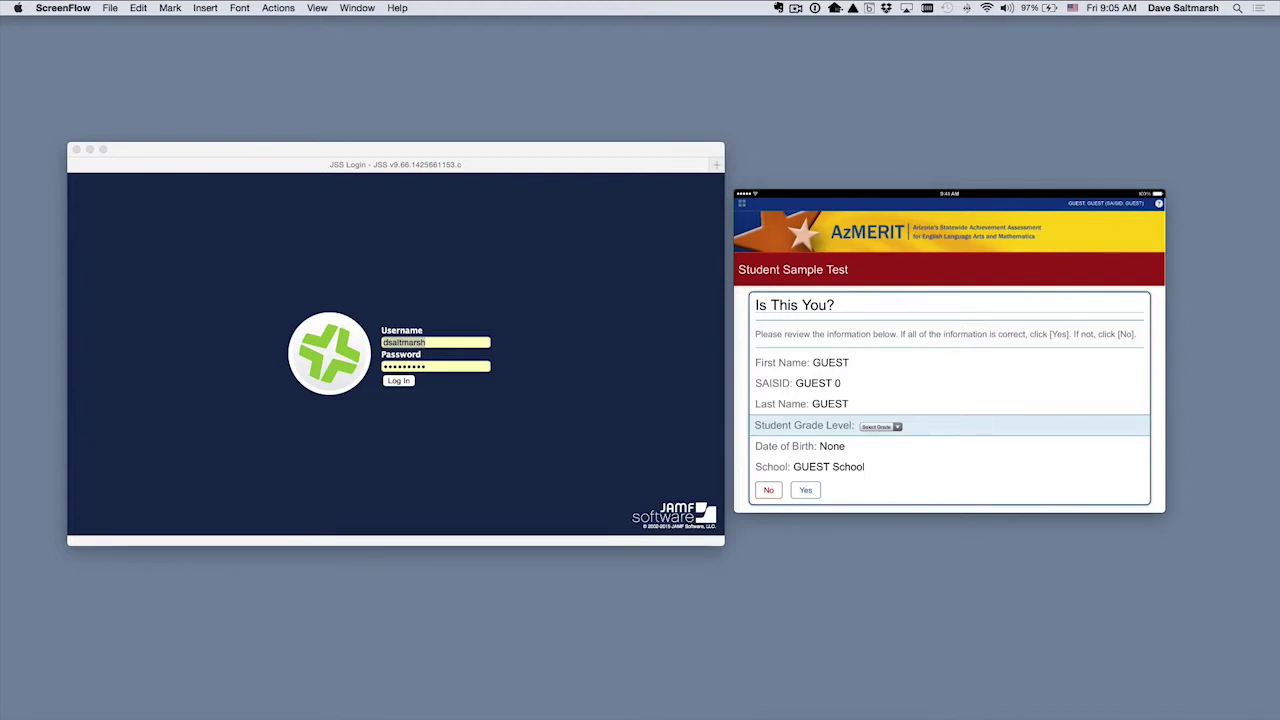
click(880, 426)
click(880, 366)
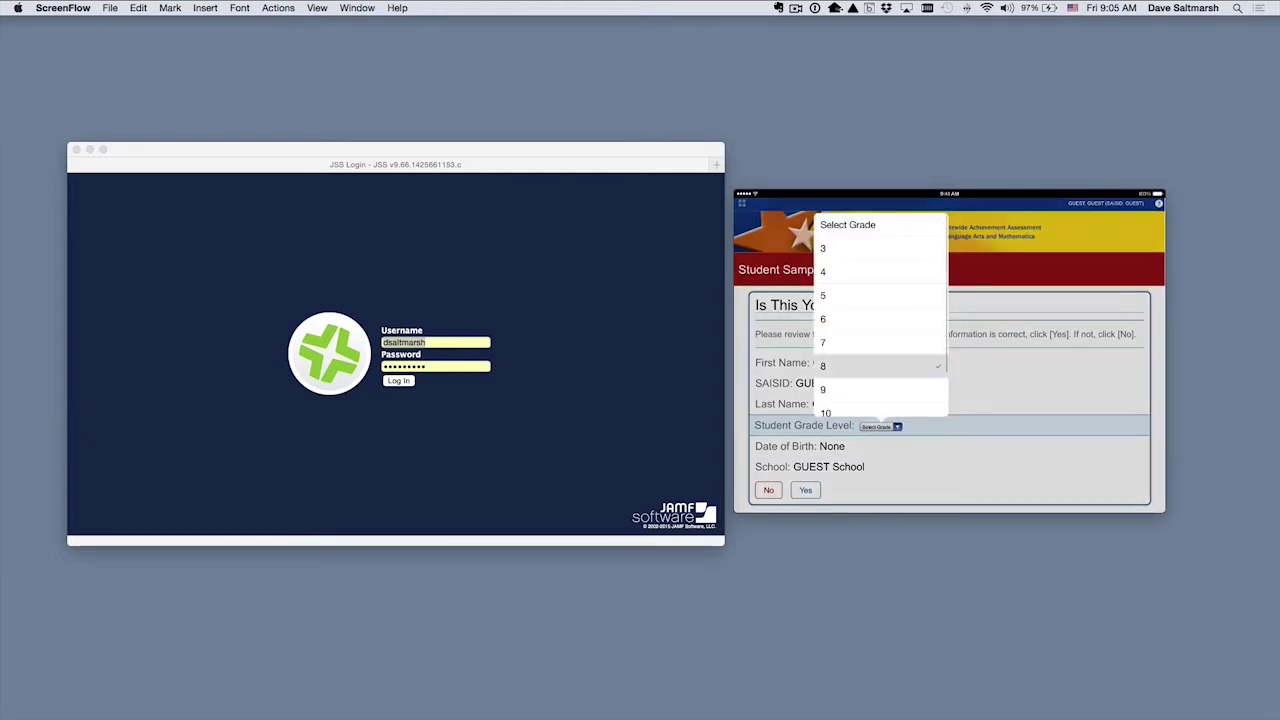
click(805, 490)
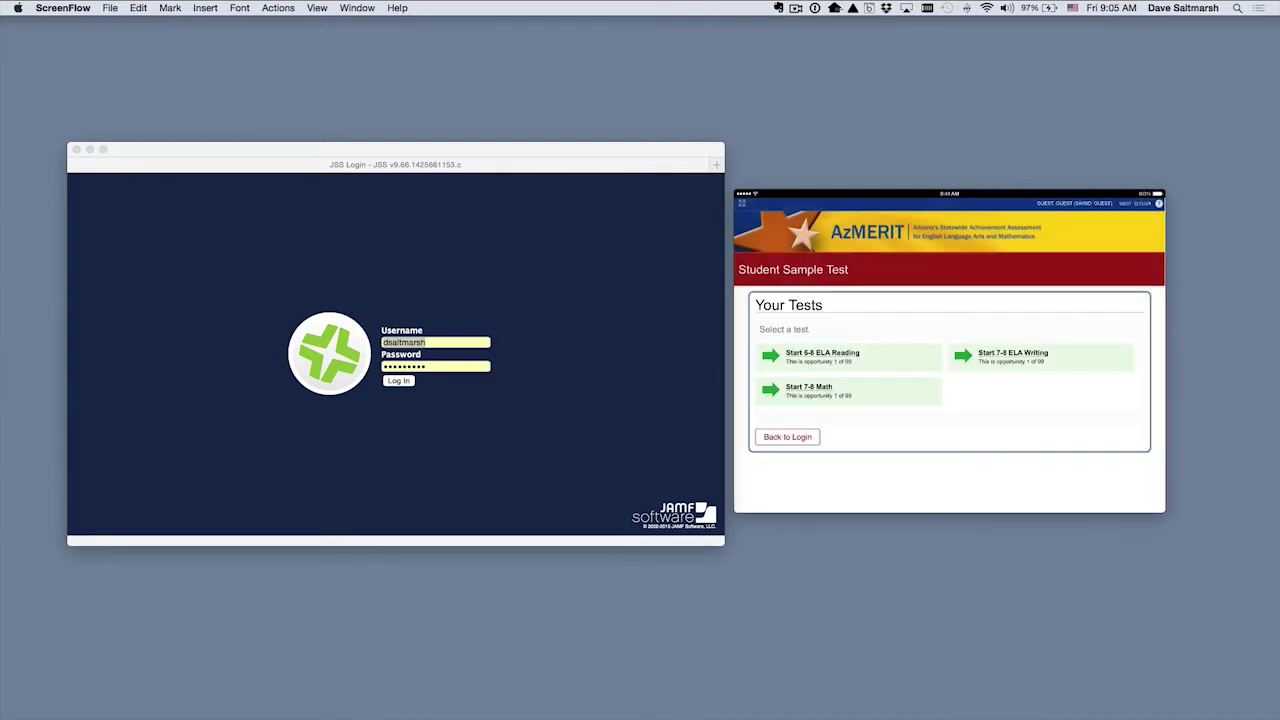
Step: Start the 7-8 Math sample test with the default settings and skip the English TTS check
click(820, 390)
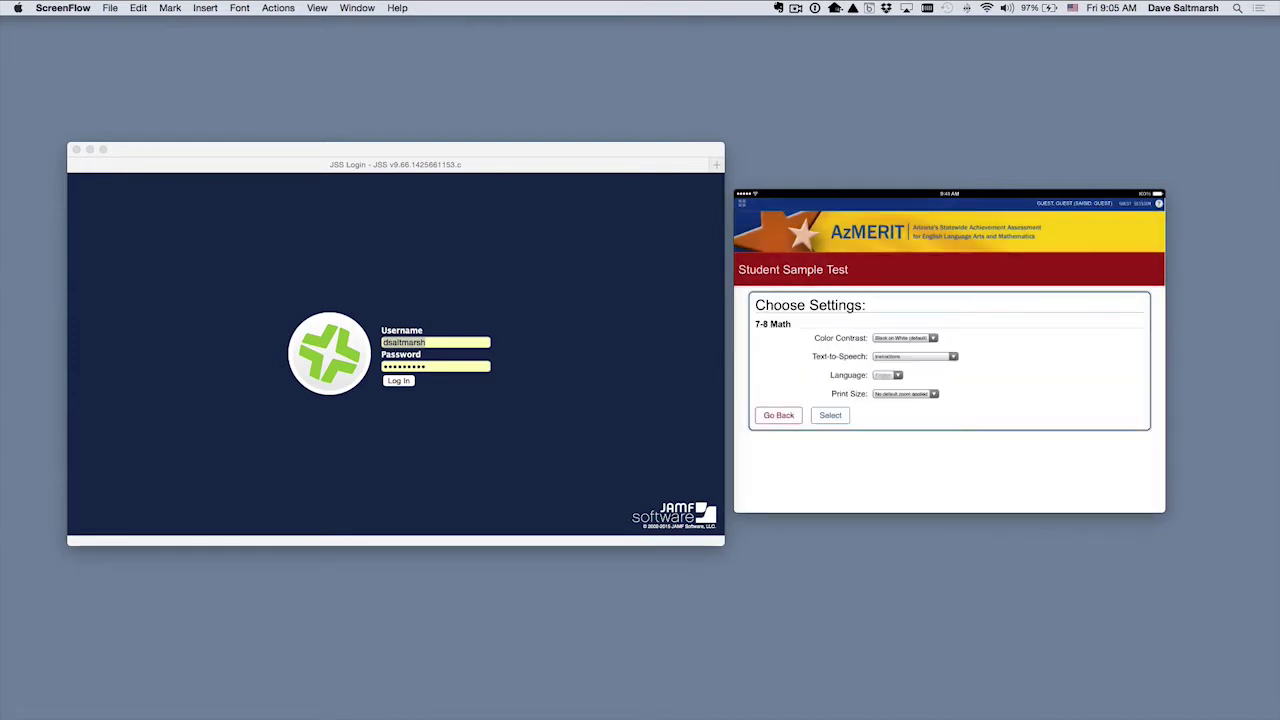
click(830, 415)
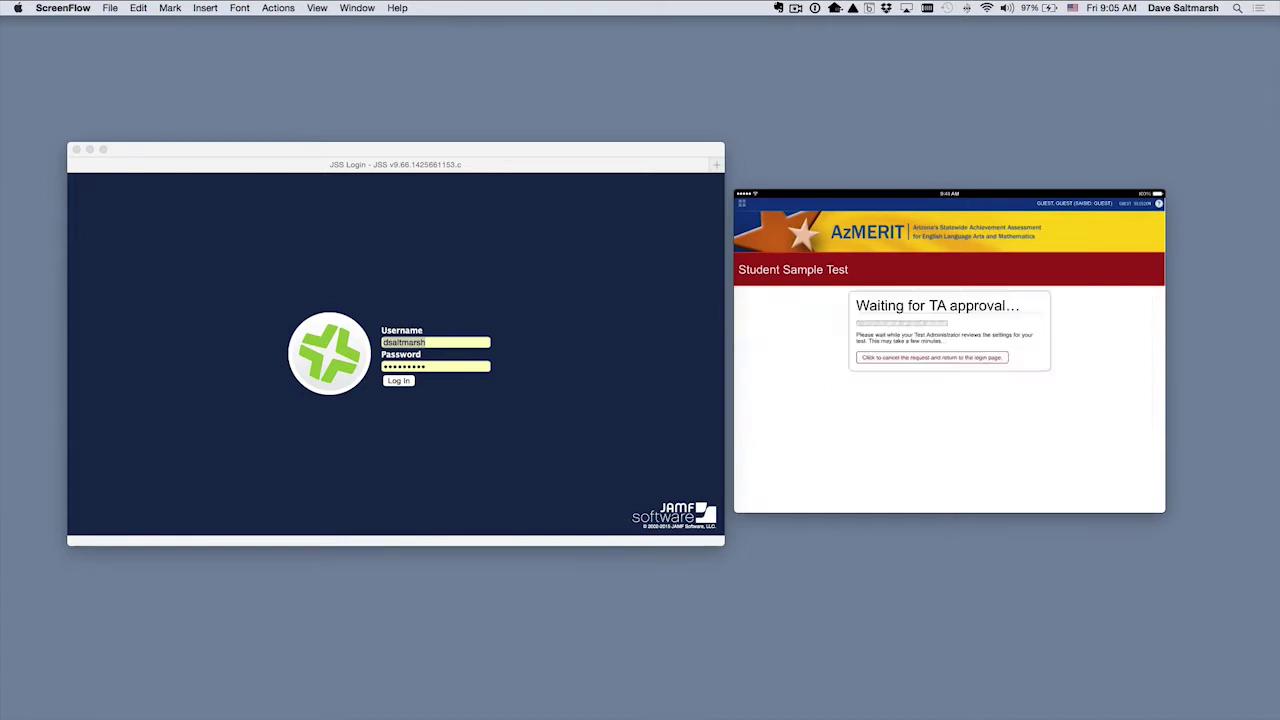
click(830, 501)
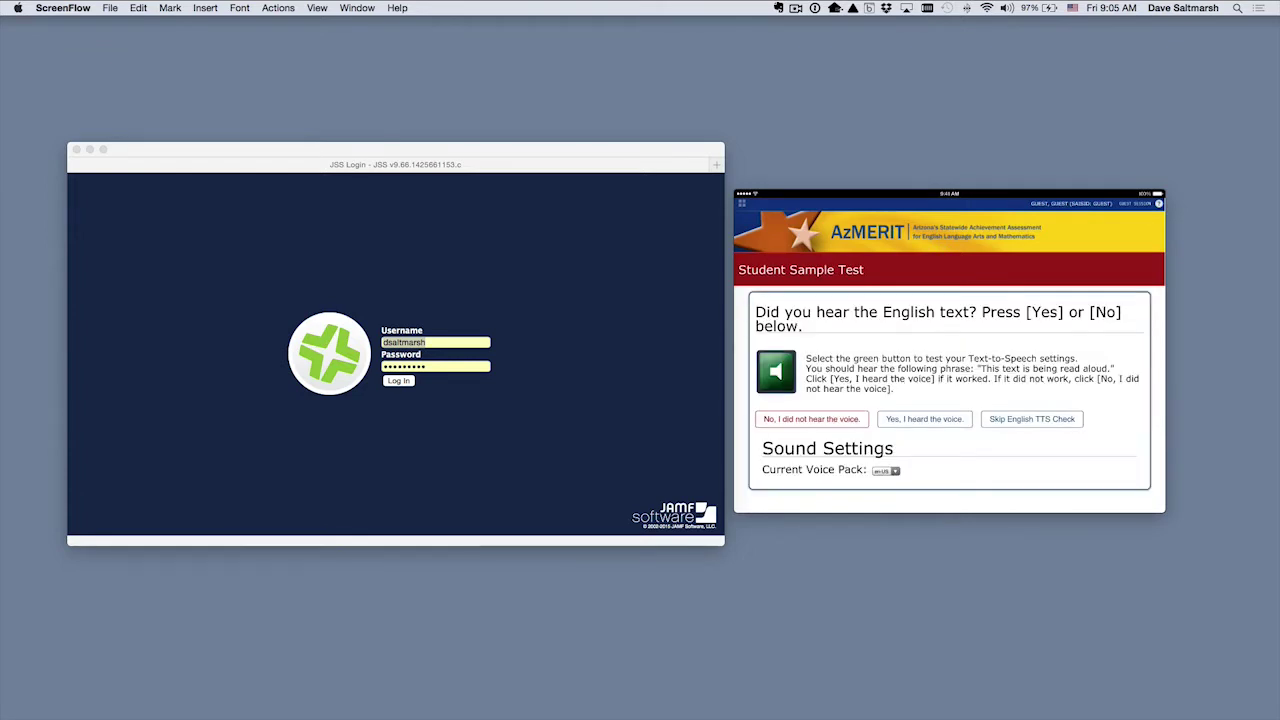
click(1031, 419)
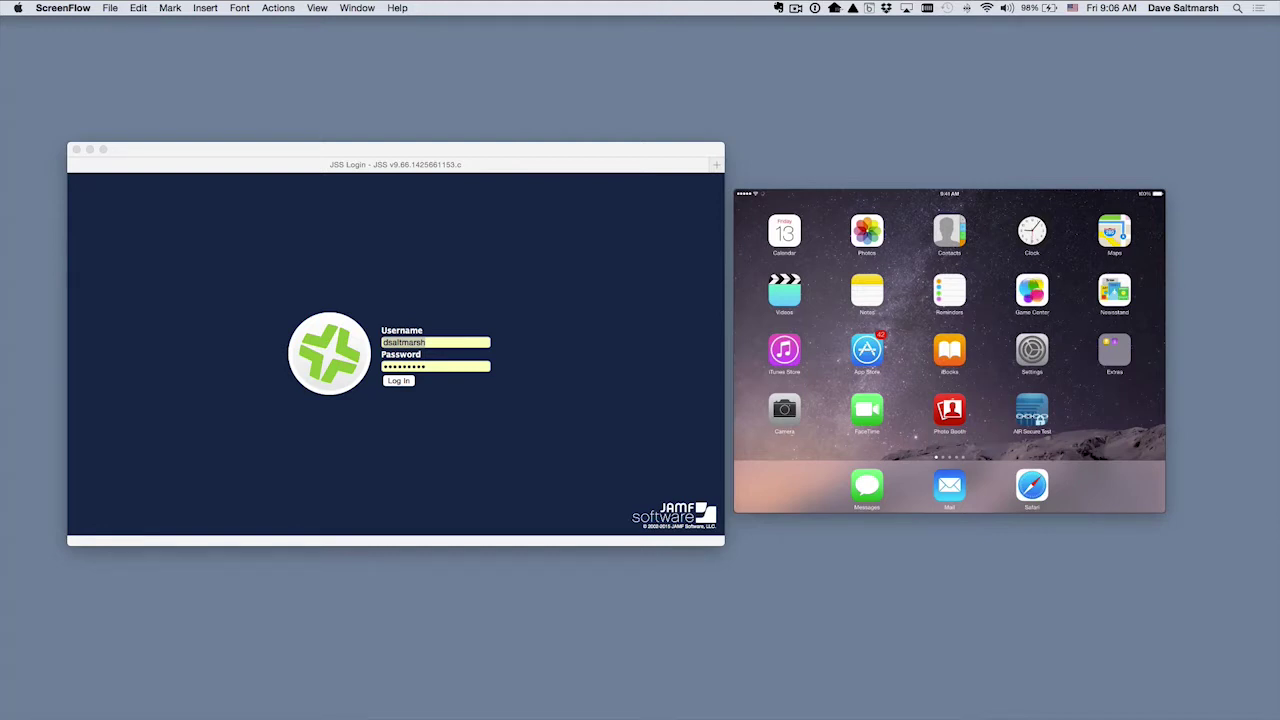
Step: Log in to the JSS with the prefilled credentials and open the configuration profiles for mobile devices
click(395, 382)
click(392, 385)
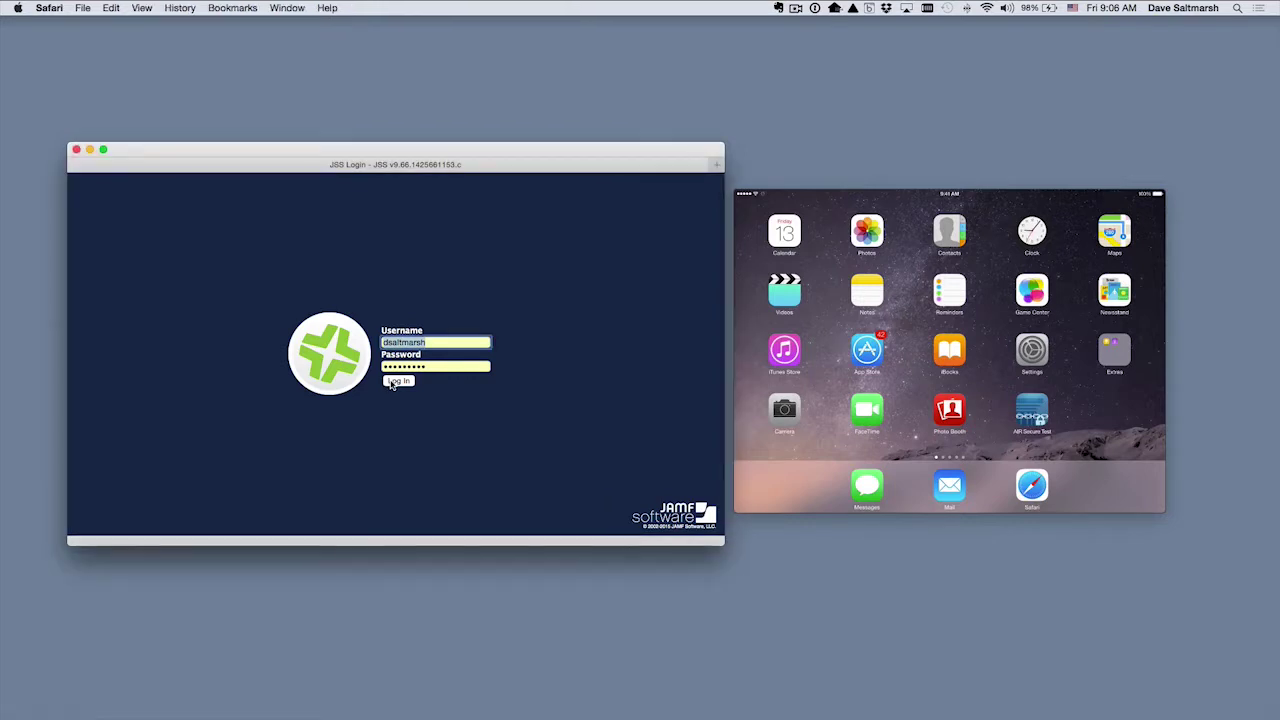
click(393, 385)
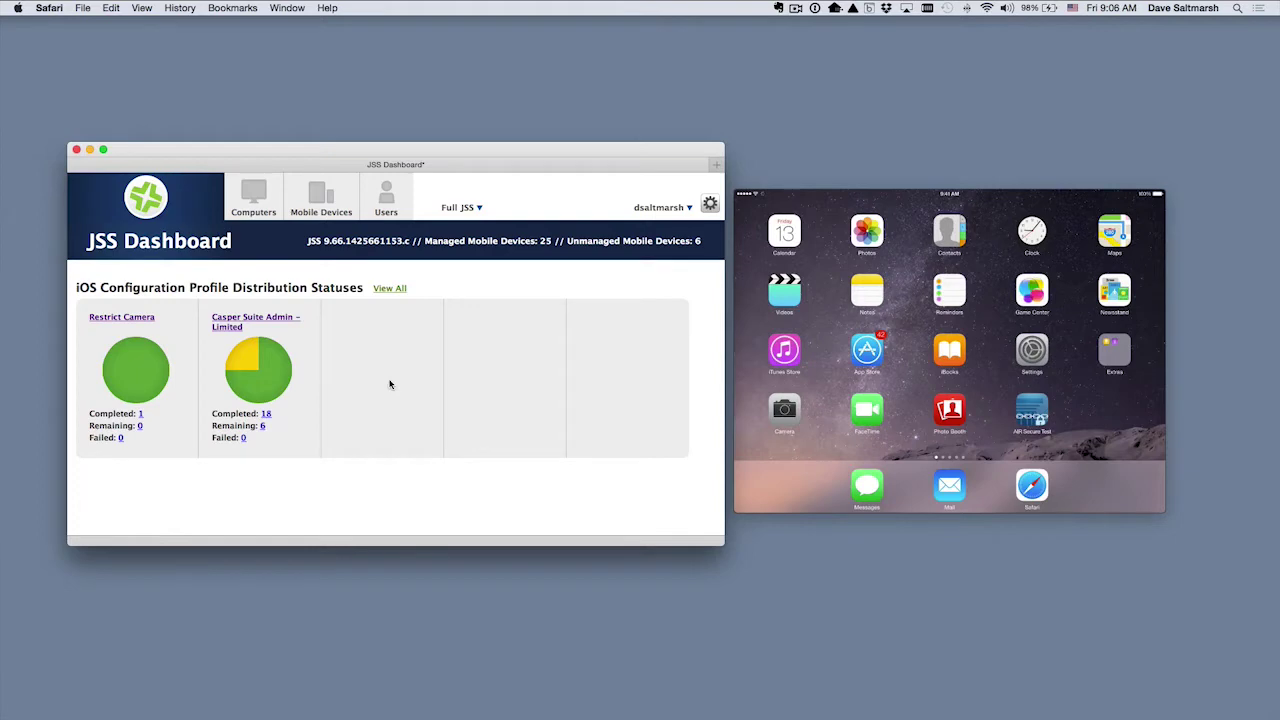
click(322, 204)
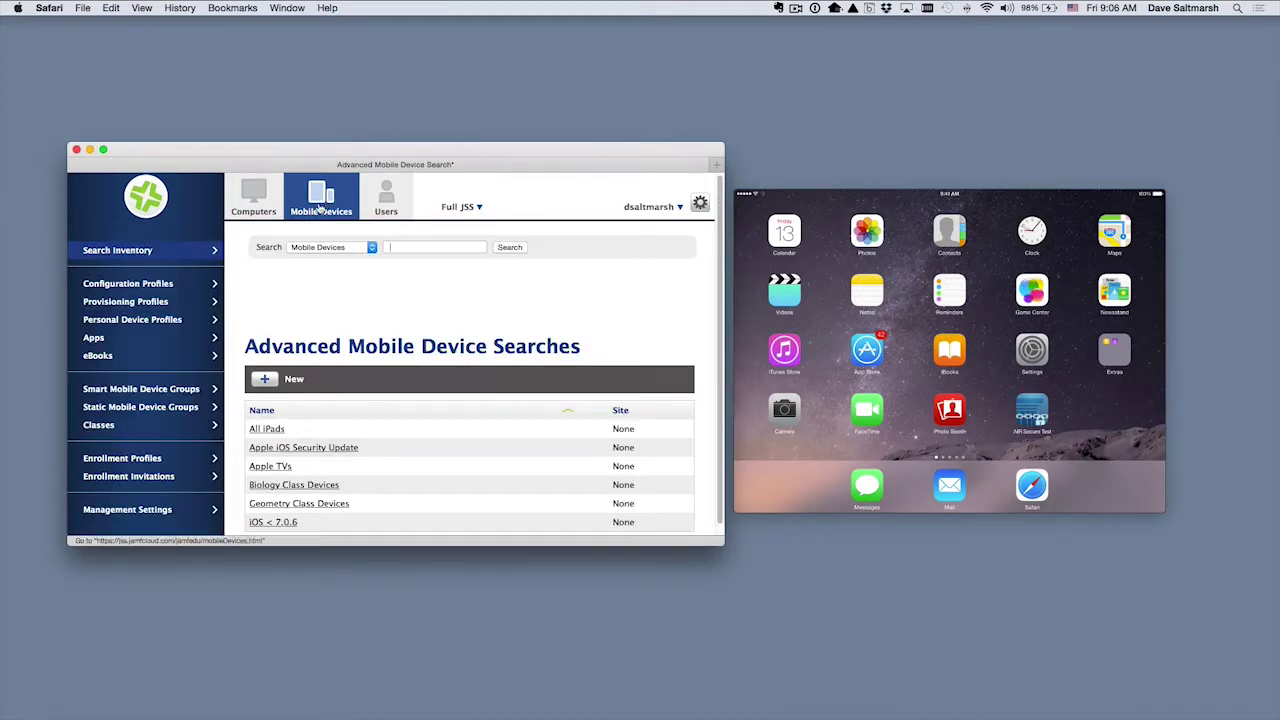
click(150, 289)
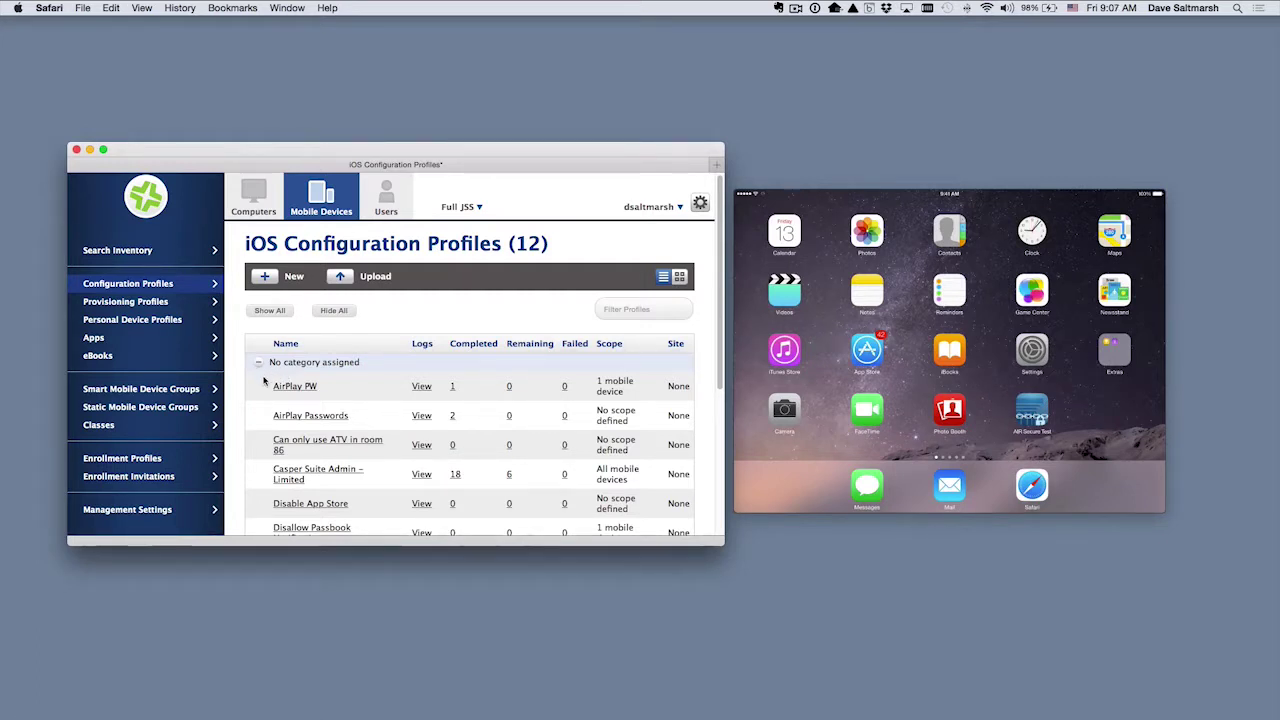
Step: Create a new iOS configuration profile with the name Exam and the description ASAM
click(263, 278)
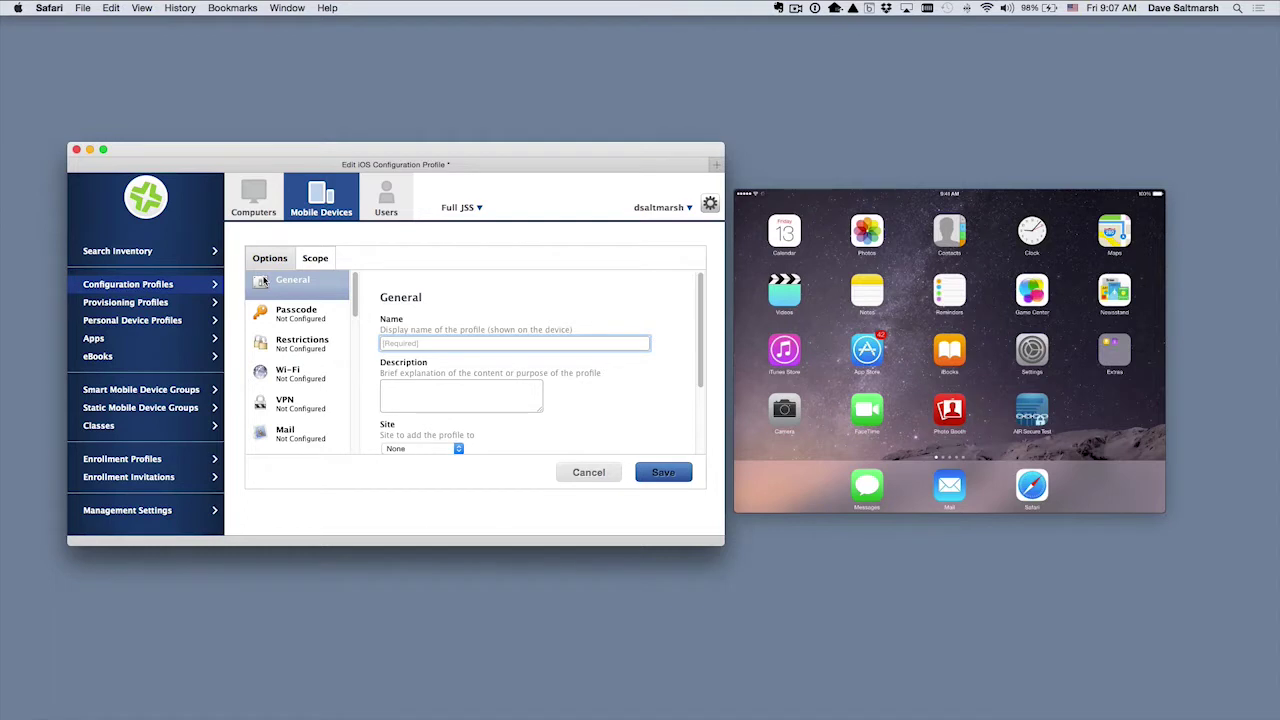
text(Exam)
key(Tab)
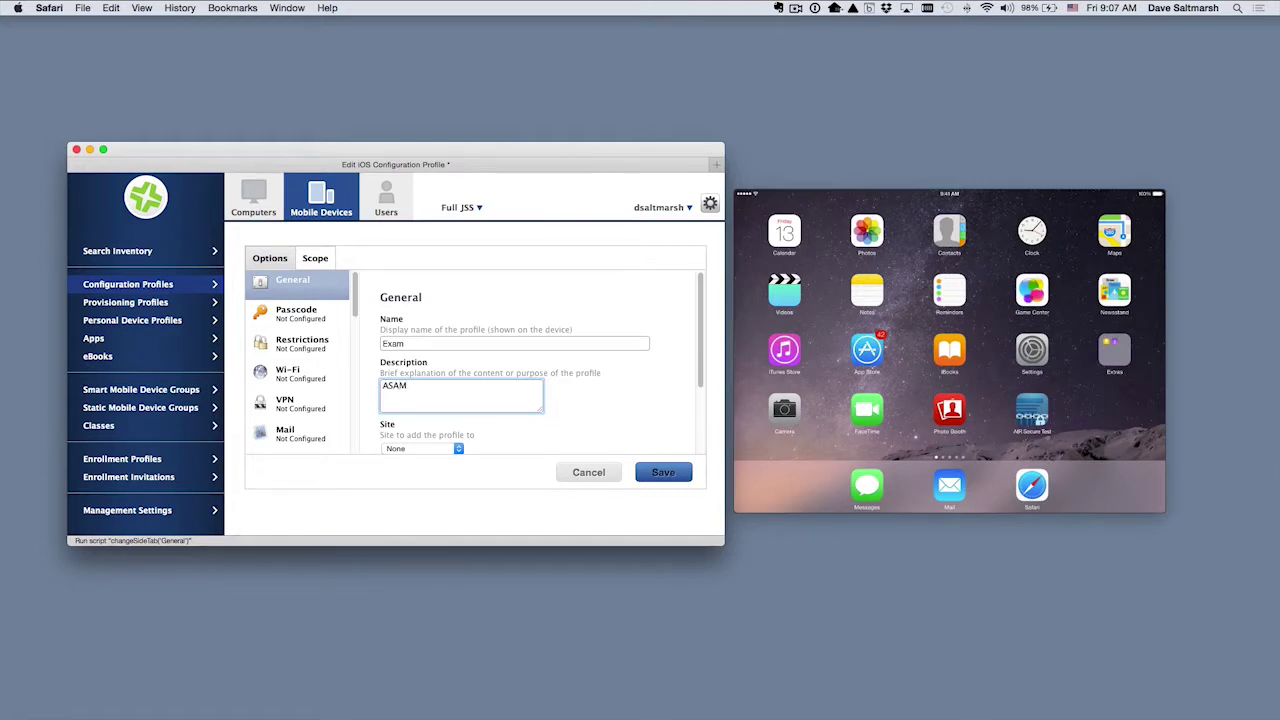
scroll(580, 394, down, 1)
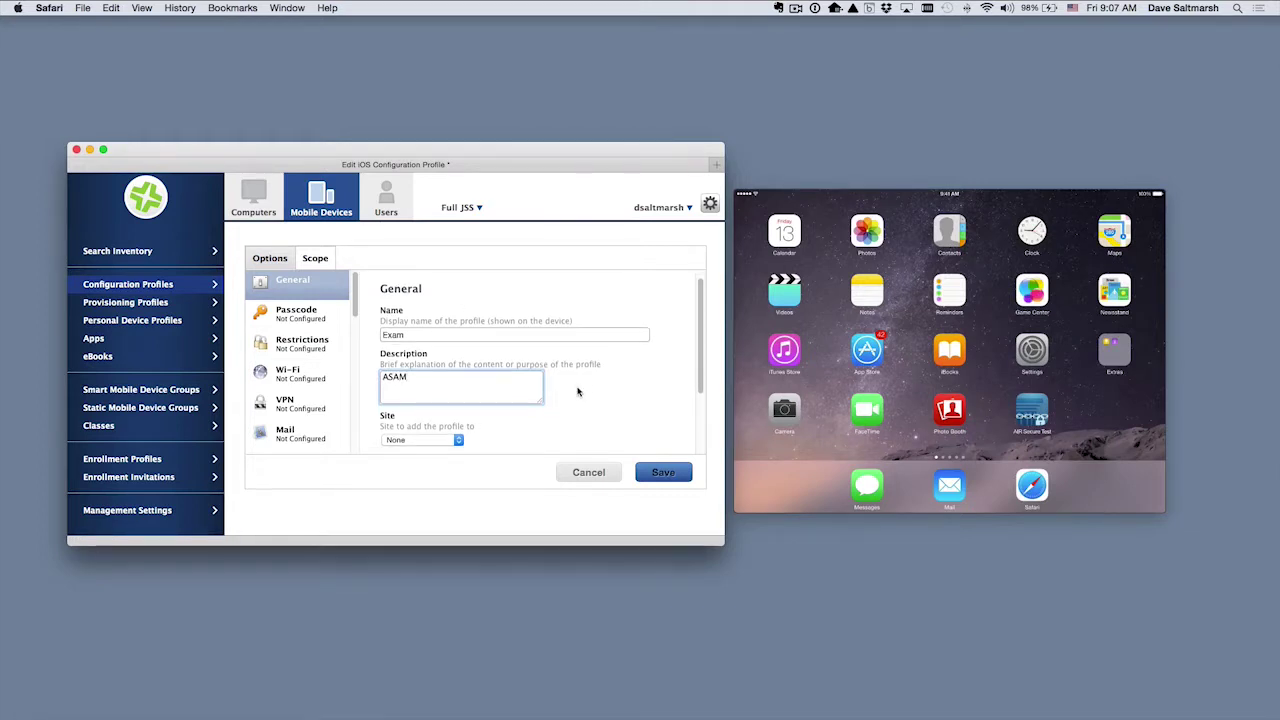
scroll(577, 391, down, 5)
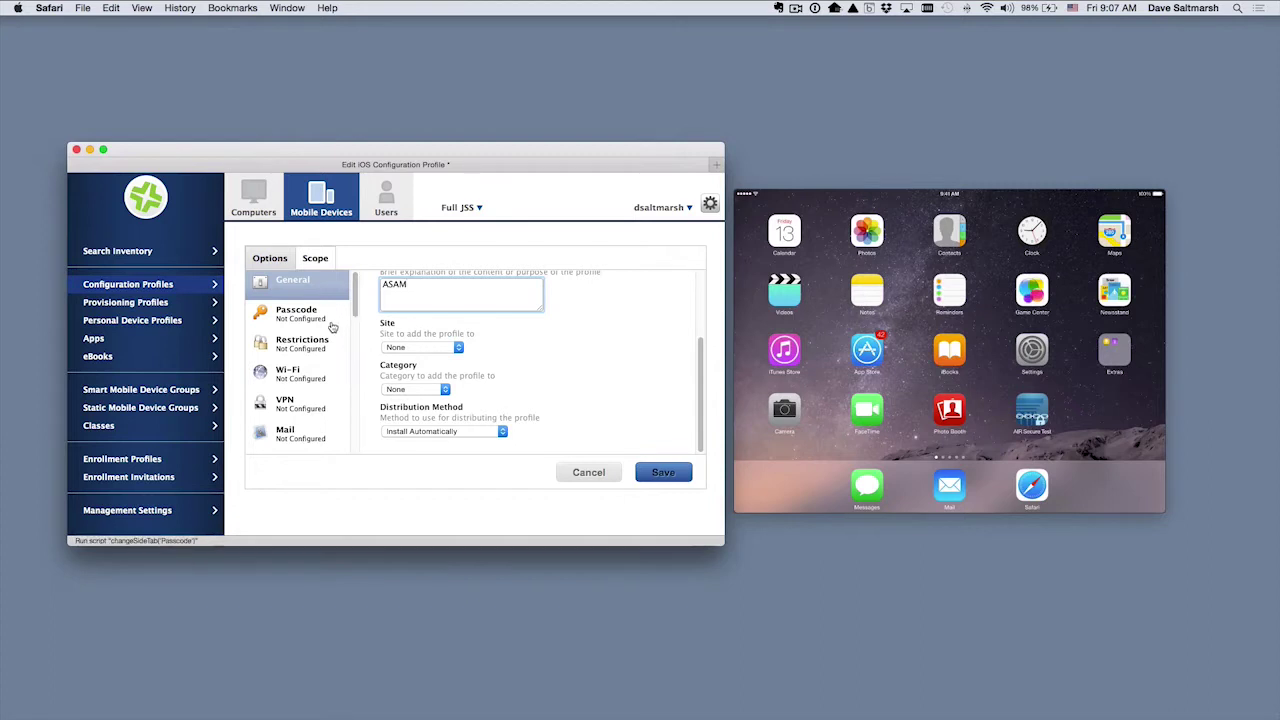
Step: Add a Restrictions payload to the Exam configuration profile
scroll(326, 336, down, 3)
scroll(326, 336, down, 5)
scroll(326, 336, down, 5)
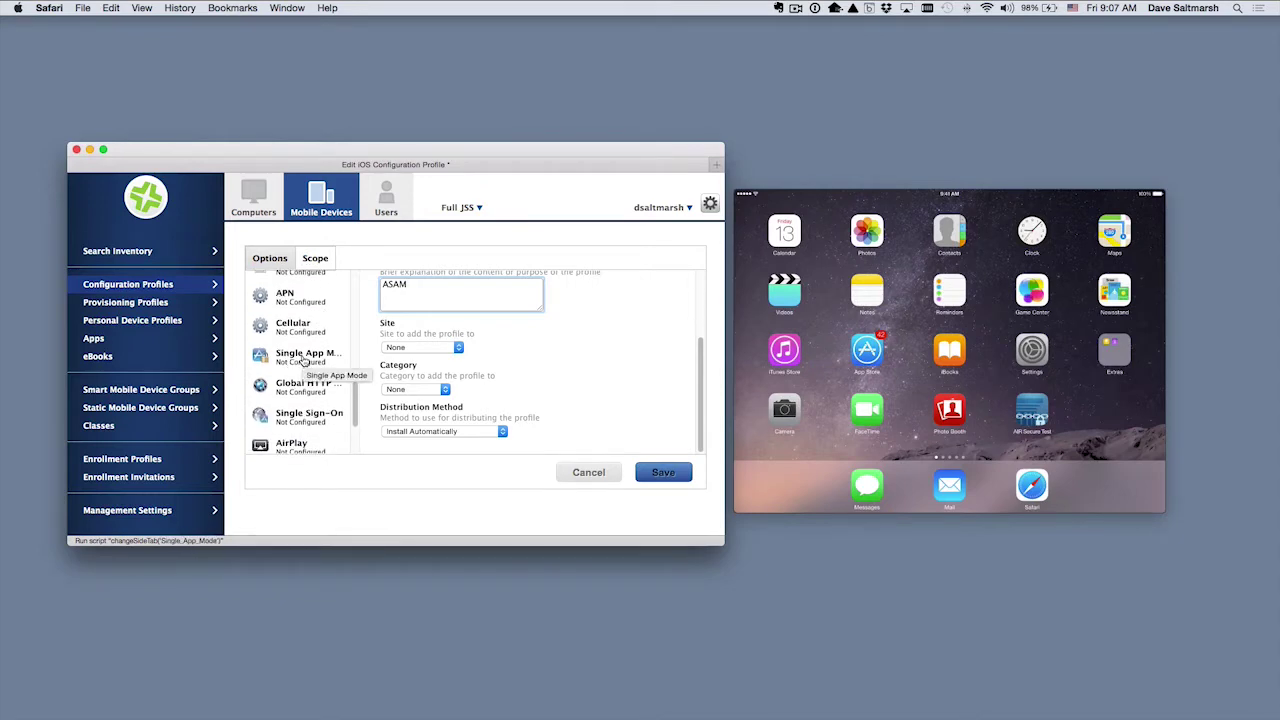
scroll(303, 360, up, 10)
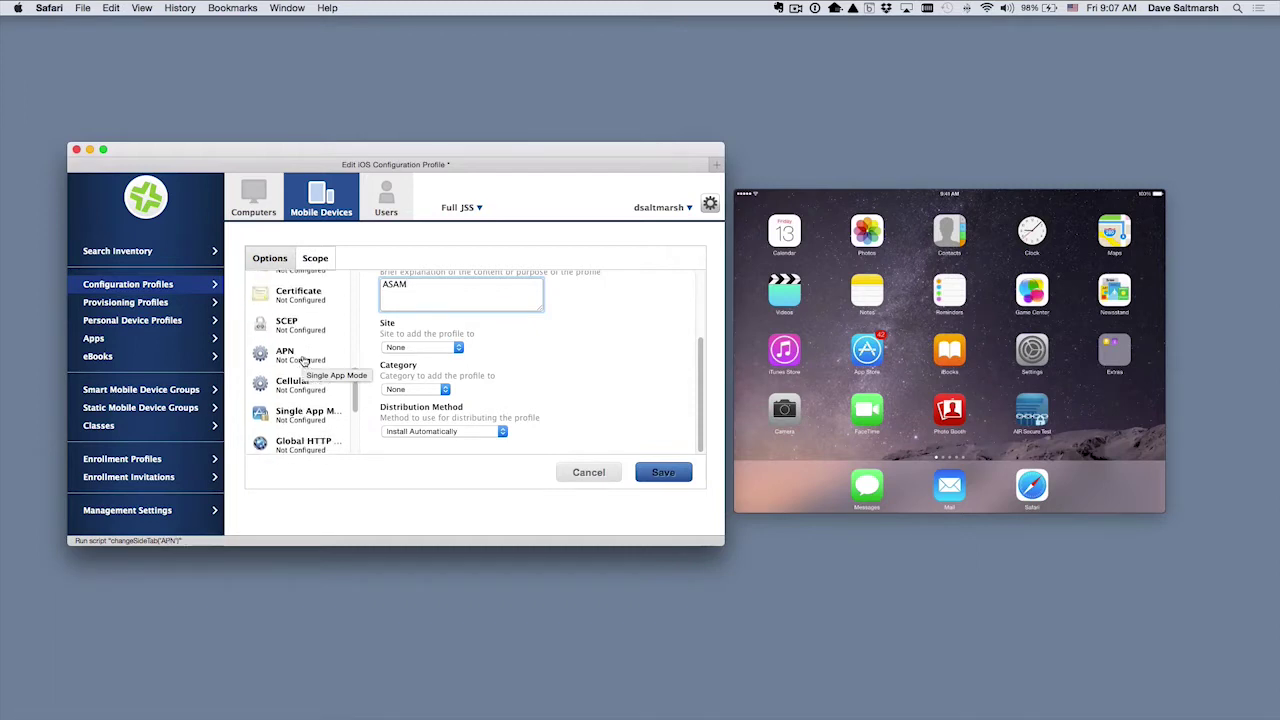
scroll(303, 360, up, 2)
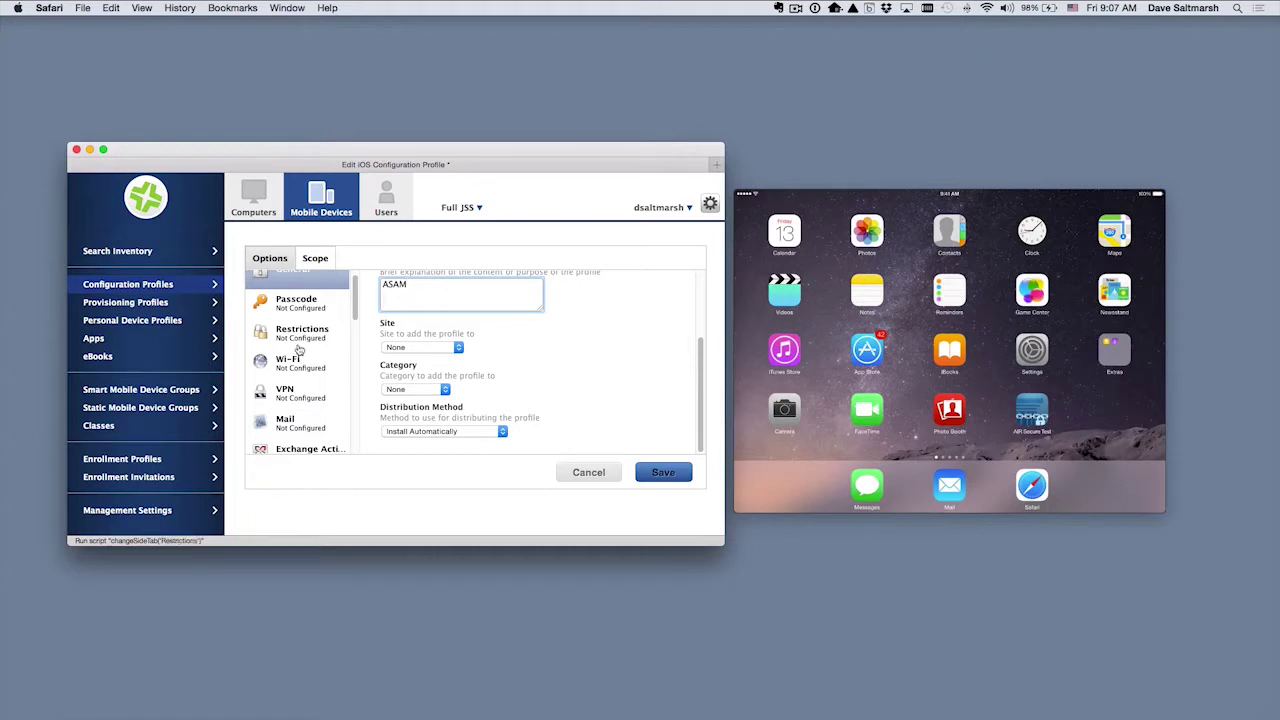
click(300, 341)
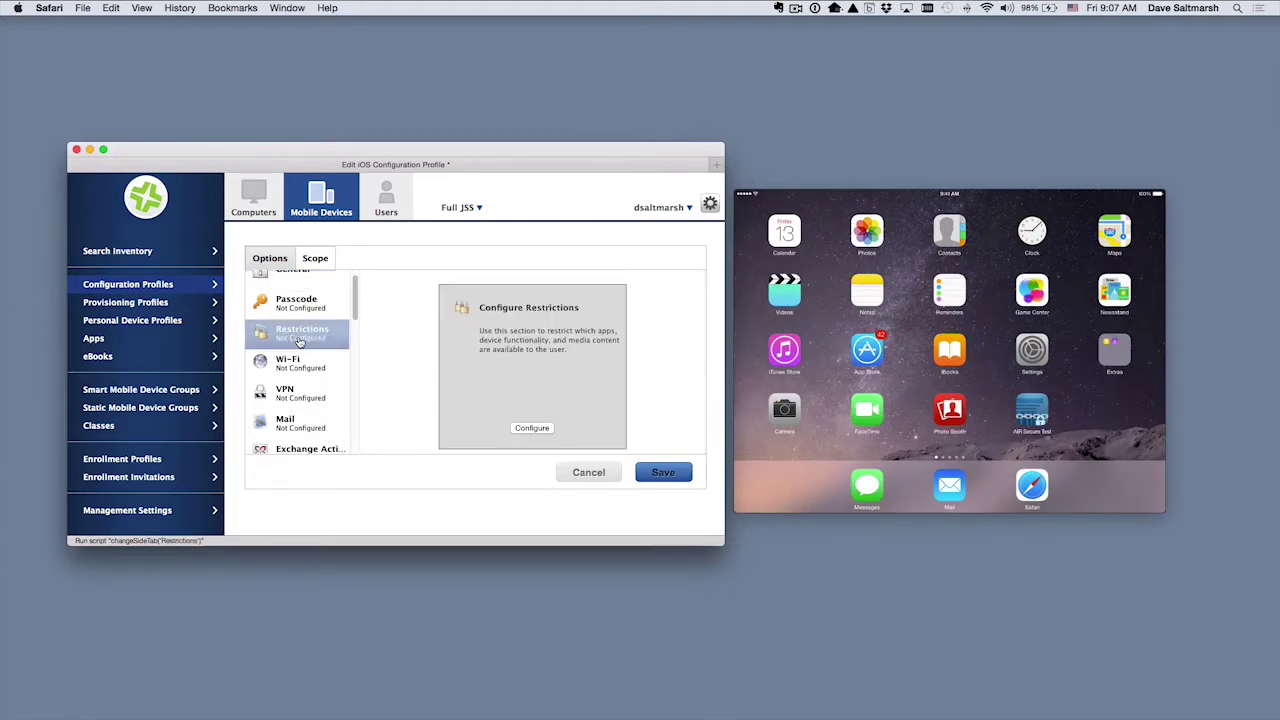
click(533, 428)
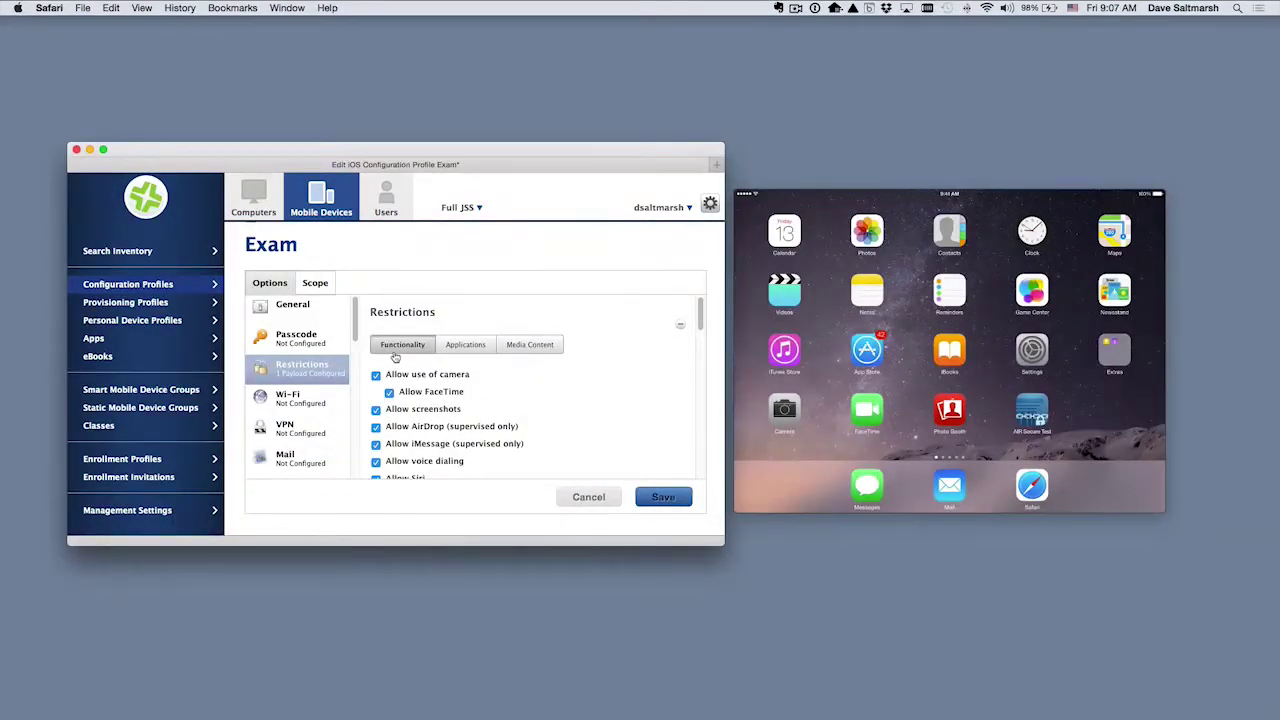
Step: Review the functionality restrictions available in the payload, such as camera, screenshots, AirDrop, iMessage and Siri
scroll(494, 412, down, 3)
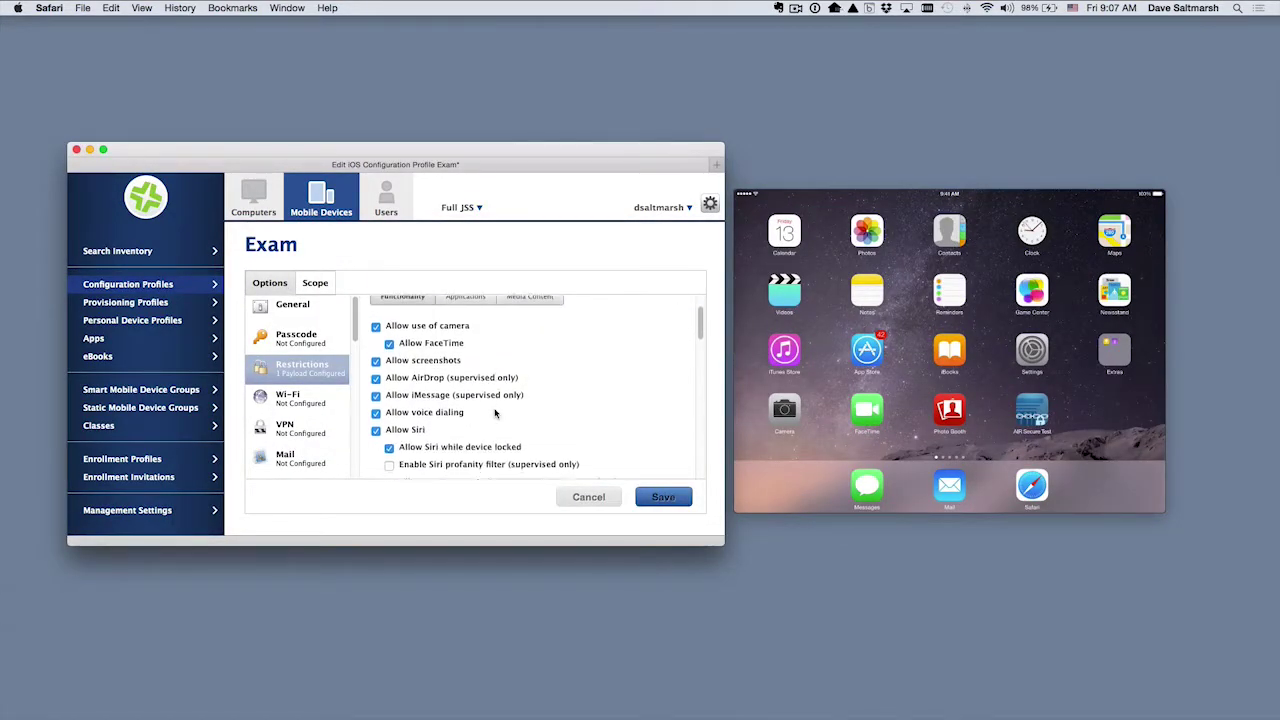
scroll(494, 412, down, 1)
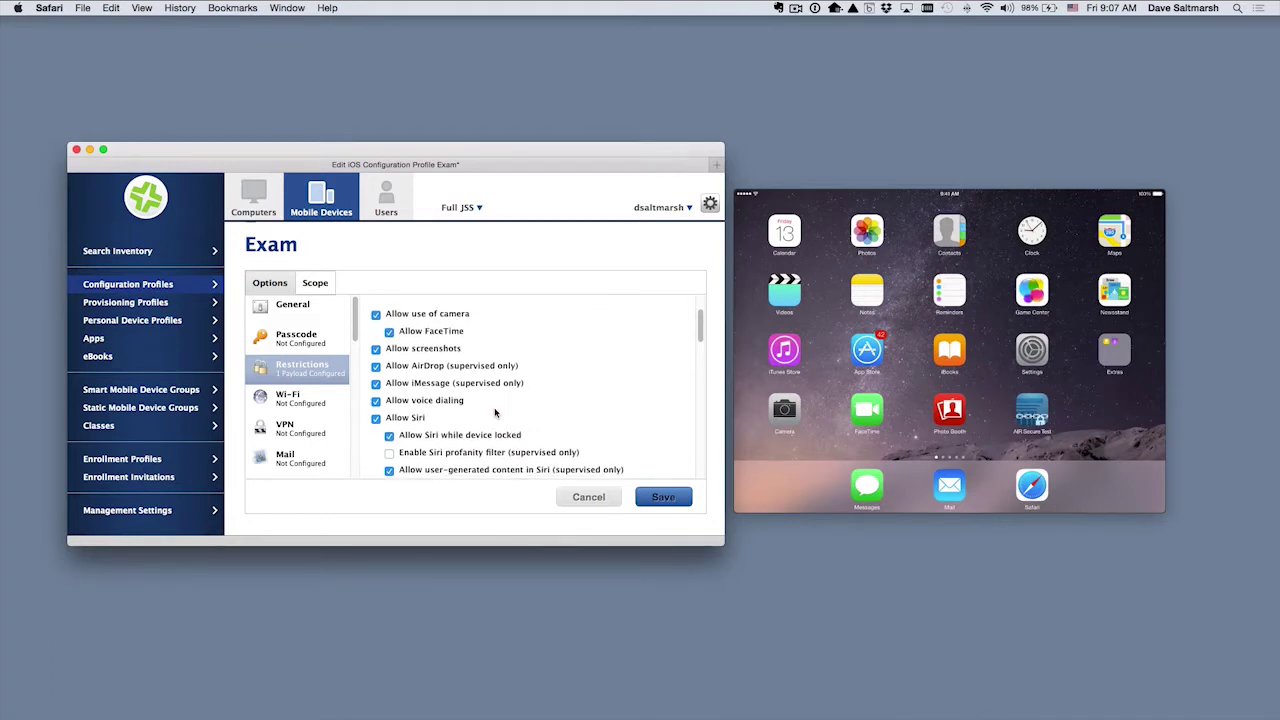
scroll(494, 408, up, 2)
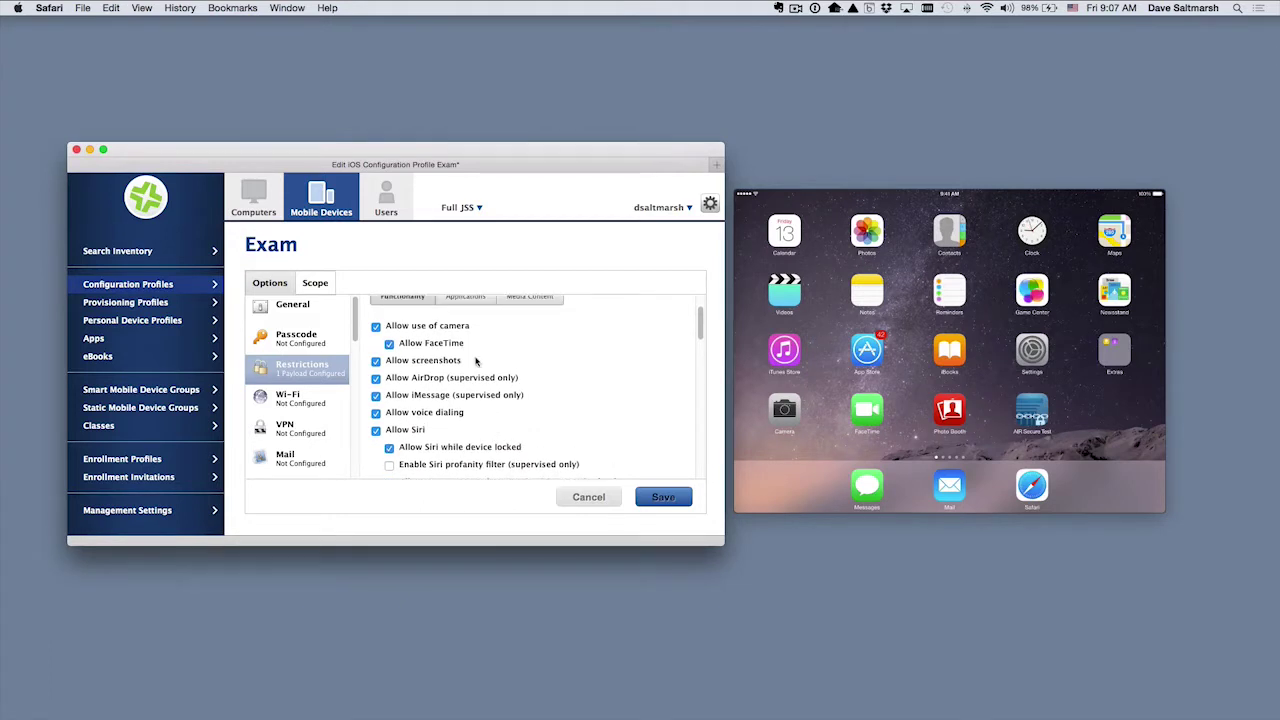
scroll(470, 370, down, 15)
scroll(463, 377, down, 6)
scroll(463, 377, up, 20)
scroll(463, 377, up, 3)
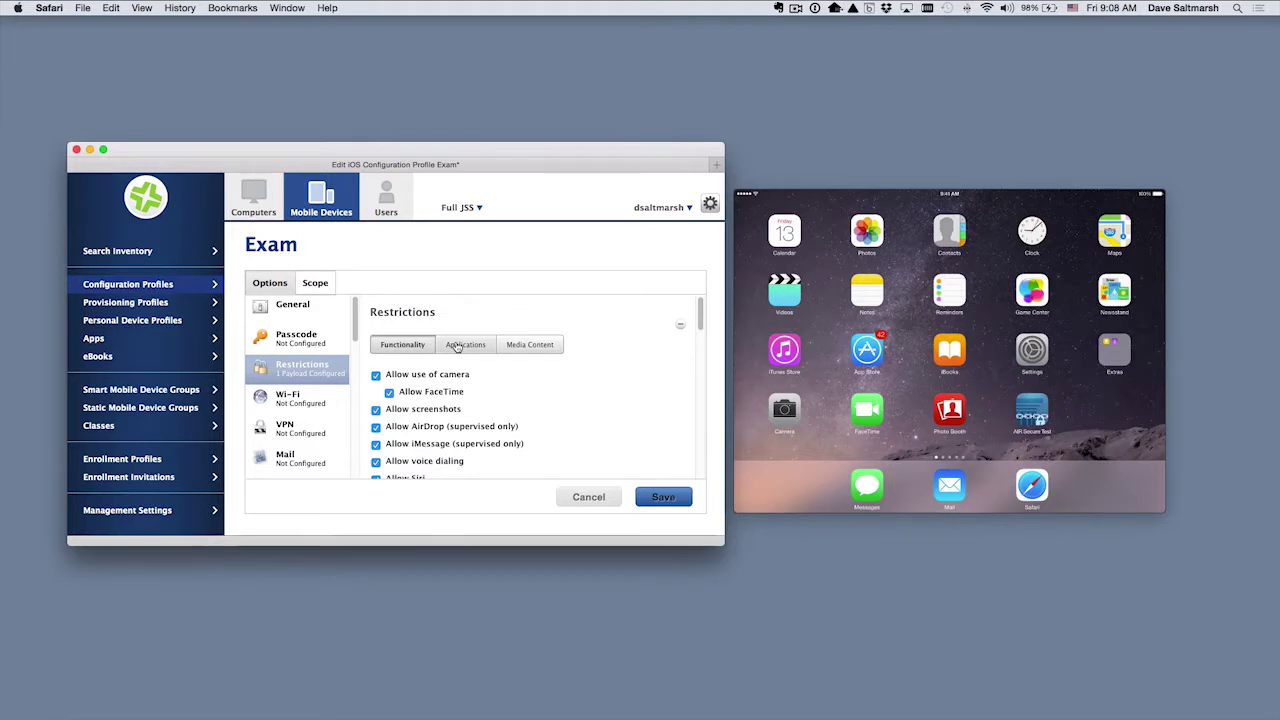
Step: Start a new bundle ID entry for Autonomous Single App Mode apps in the application restrictions
click(457, 345)
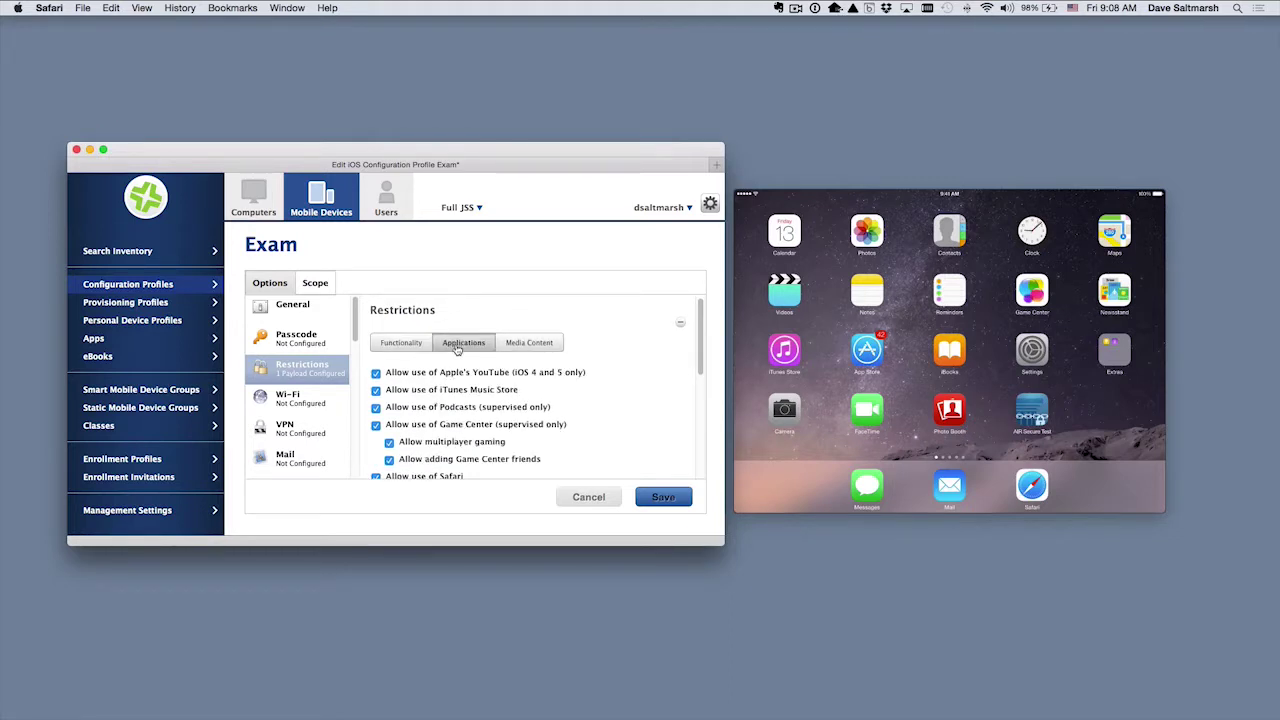
scroll(449, 367, down, 3)
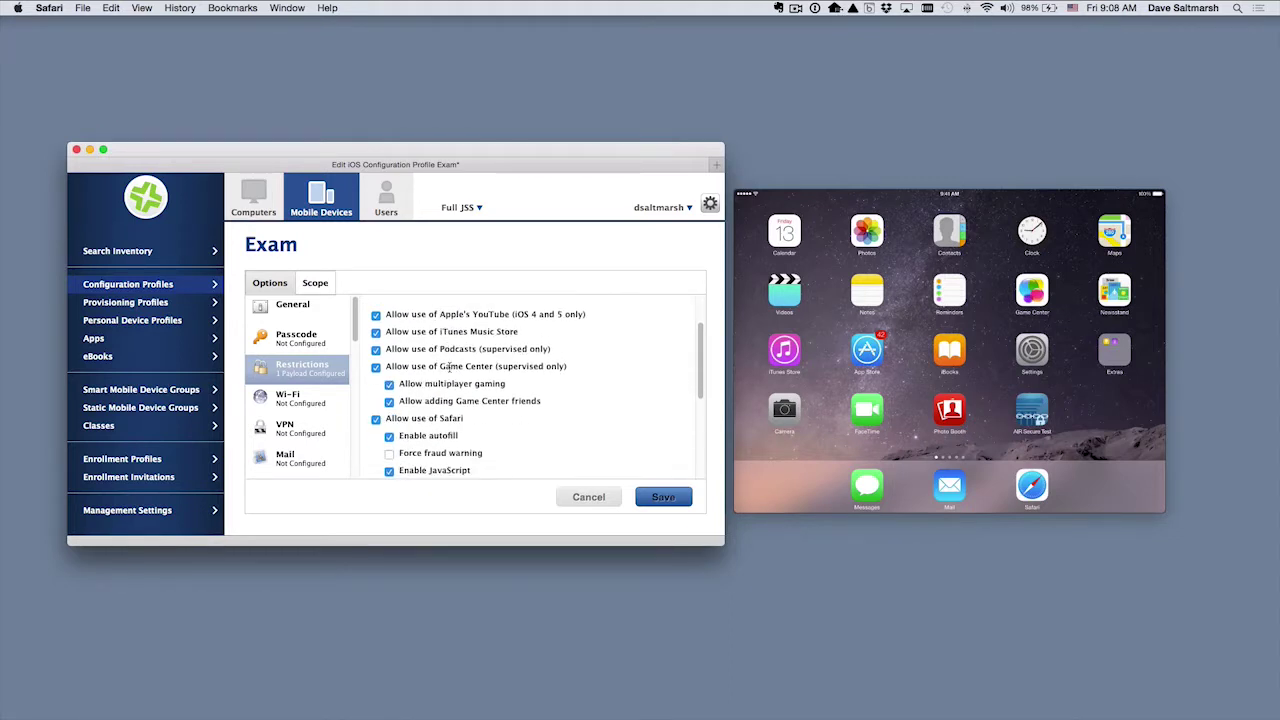
scroll(449, 367, down, 5)
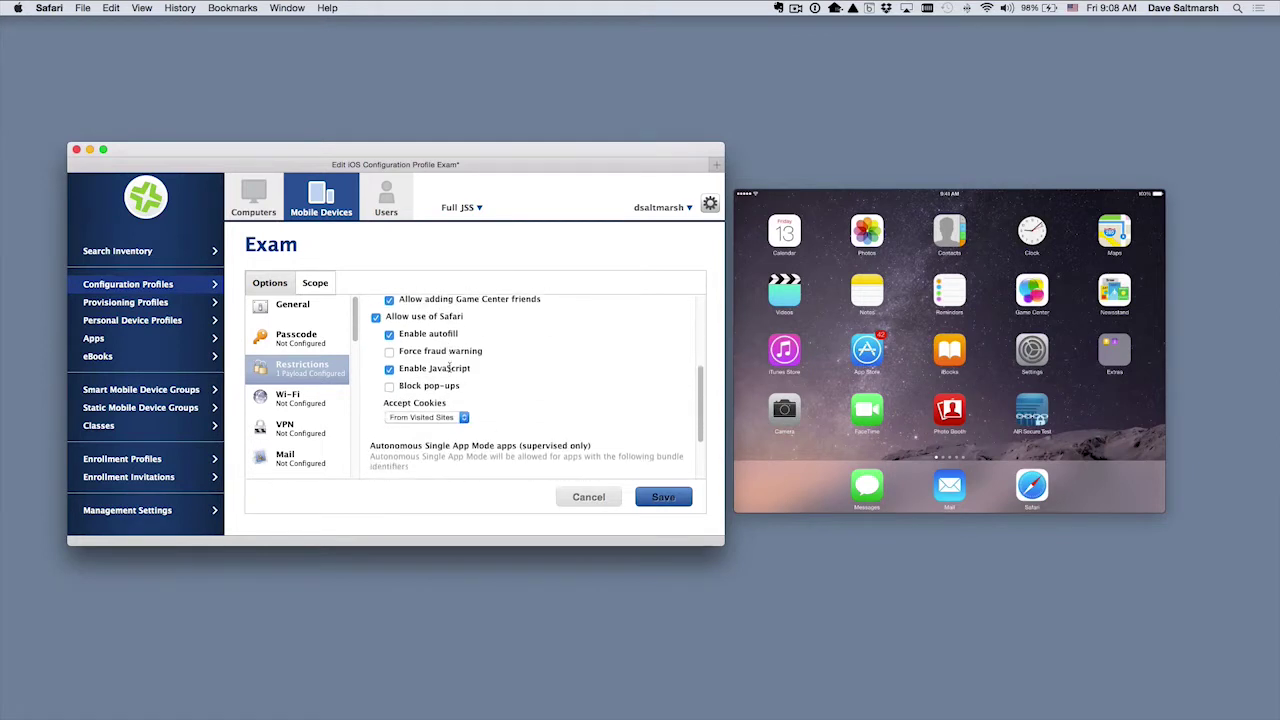
scroll(449, 371, down, 1)
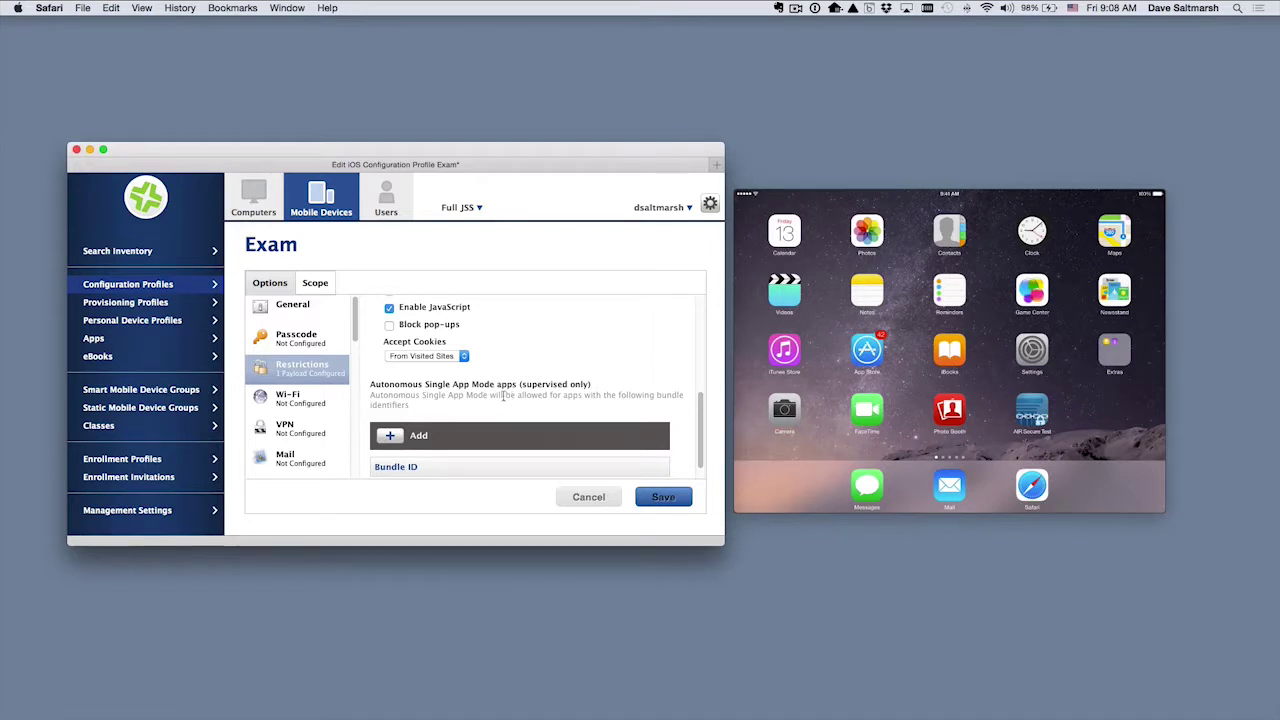
scroll(492, 396, down, 1)
click(397, 418)
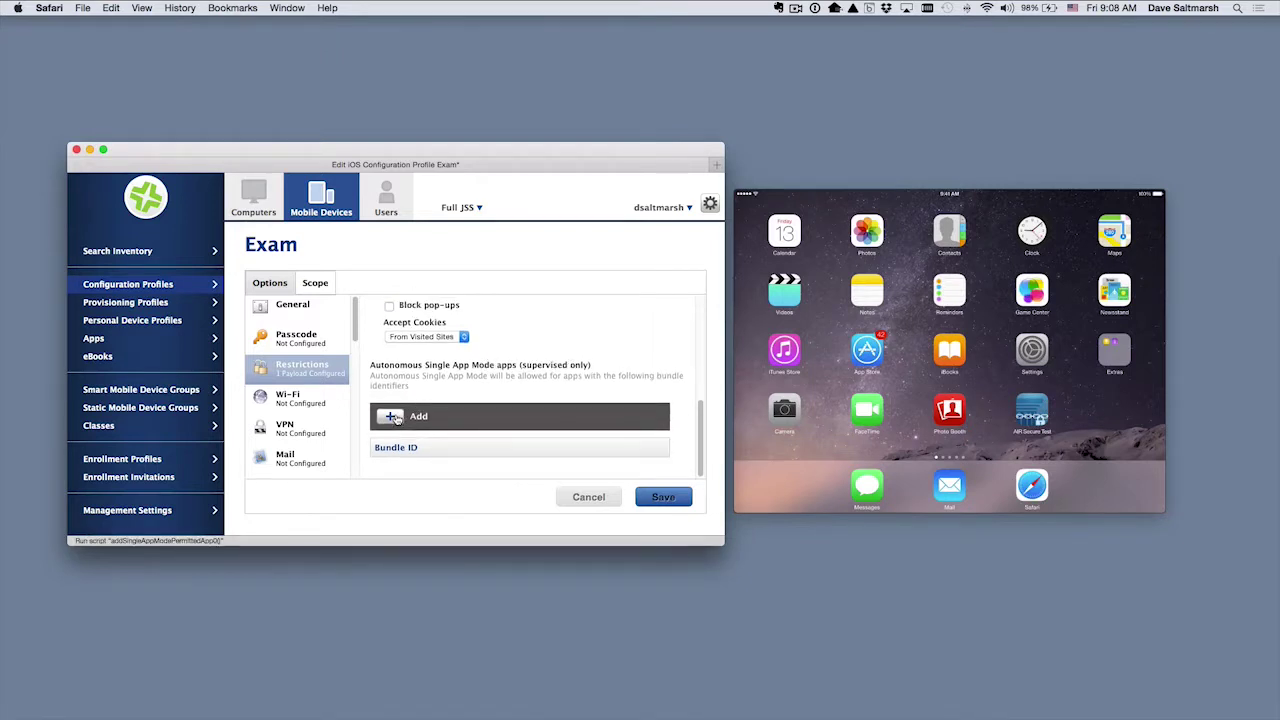
scroll(544, 448, down, 1)
scroll(544, 448, down, 1)
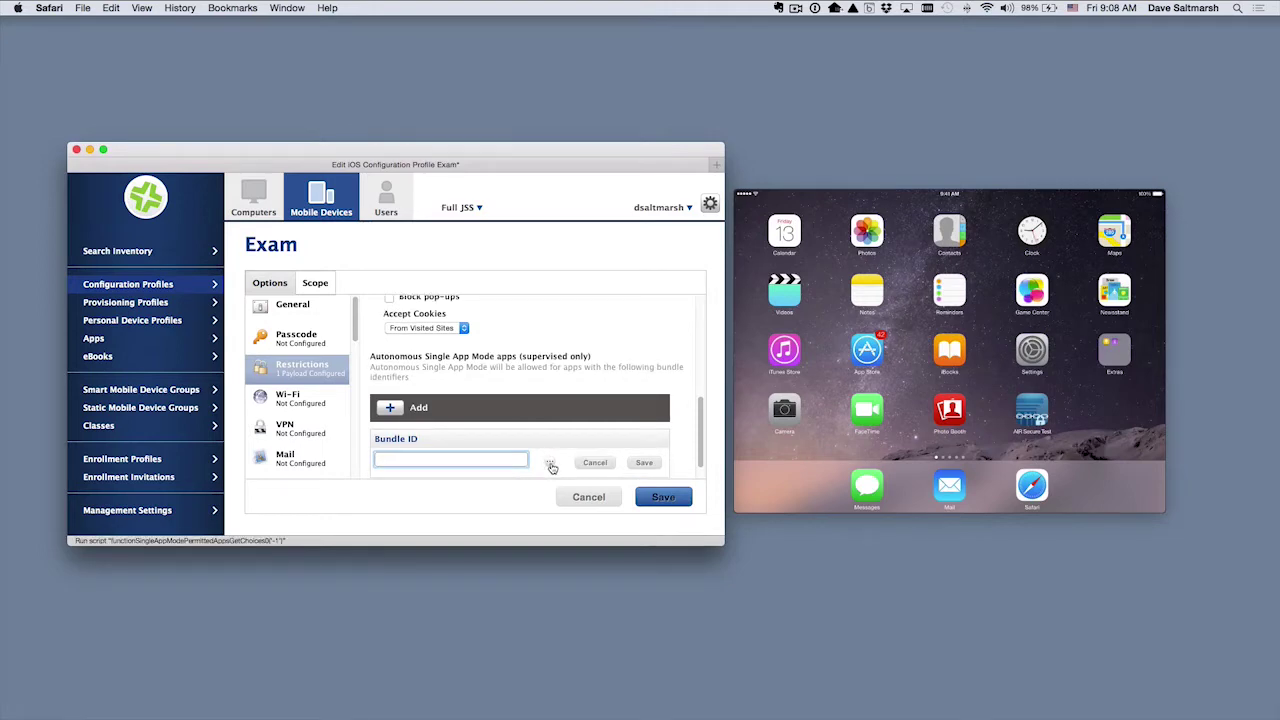
Step: Choose AIRSecureTest from the app list for the bundle ID entry and save the entry
click(551, 467)
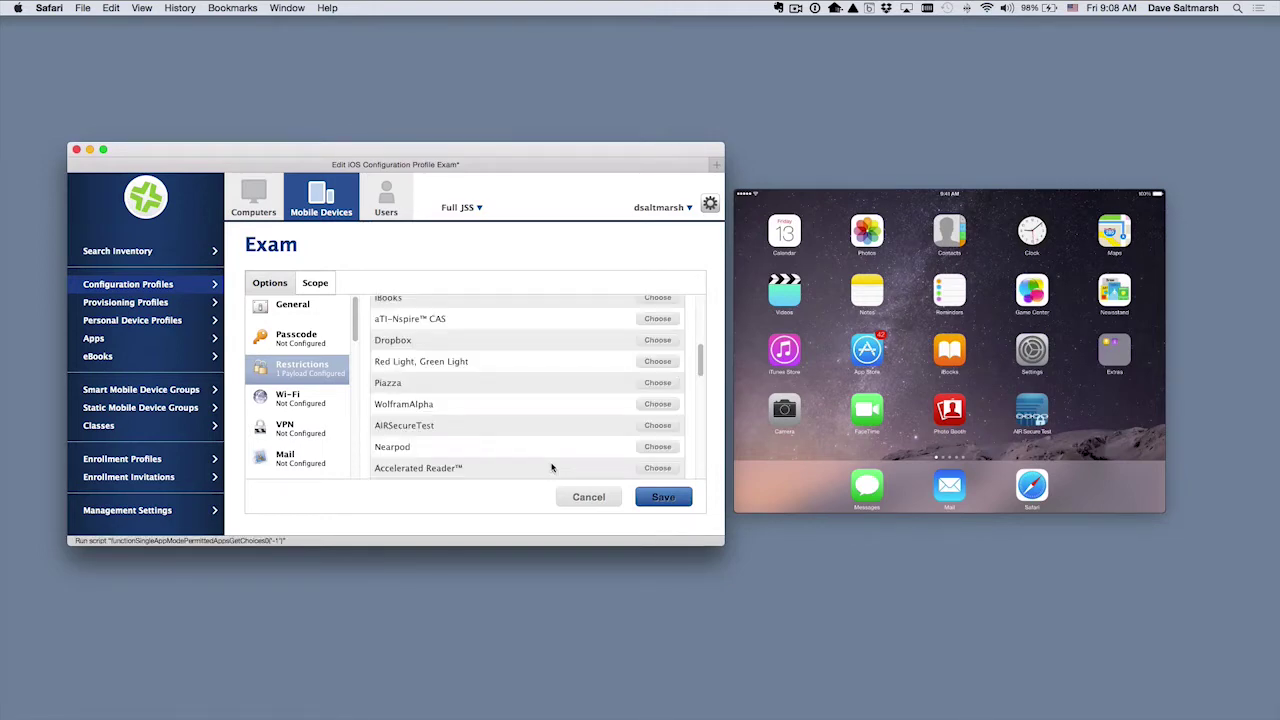
scroll(491, 417, down, 5)
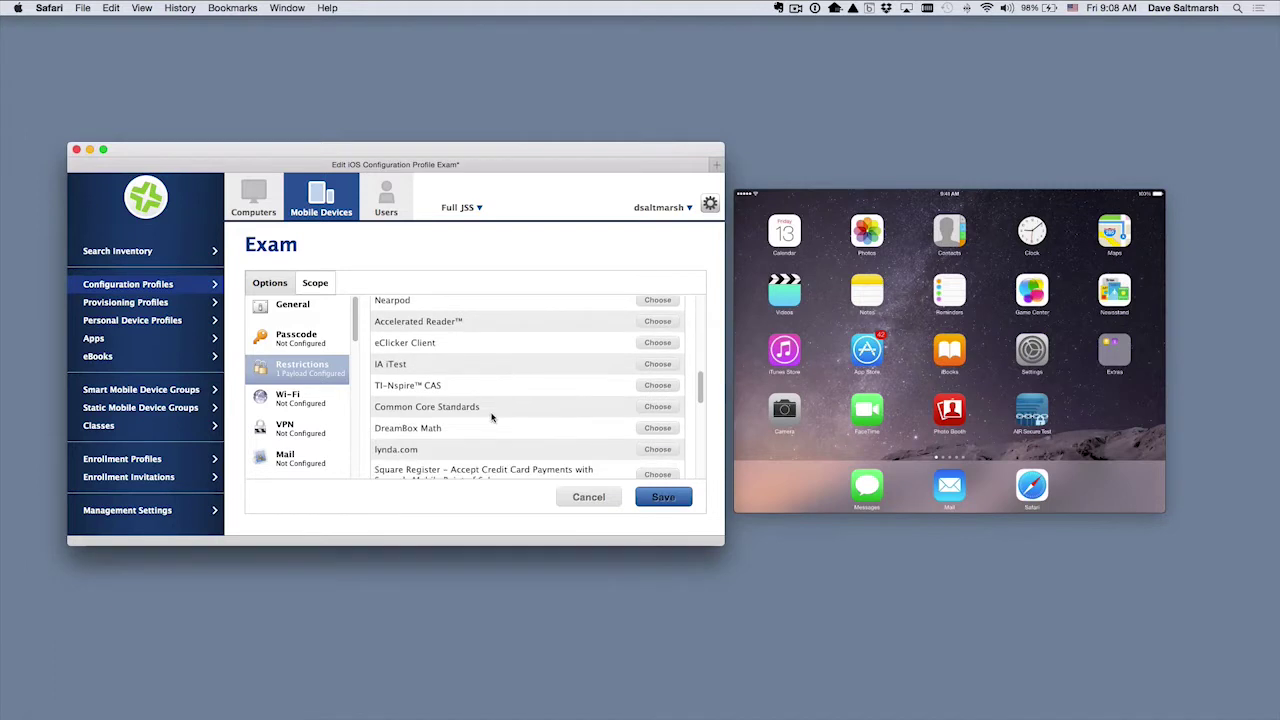
scroll(491, 417, up, 3)
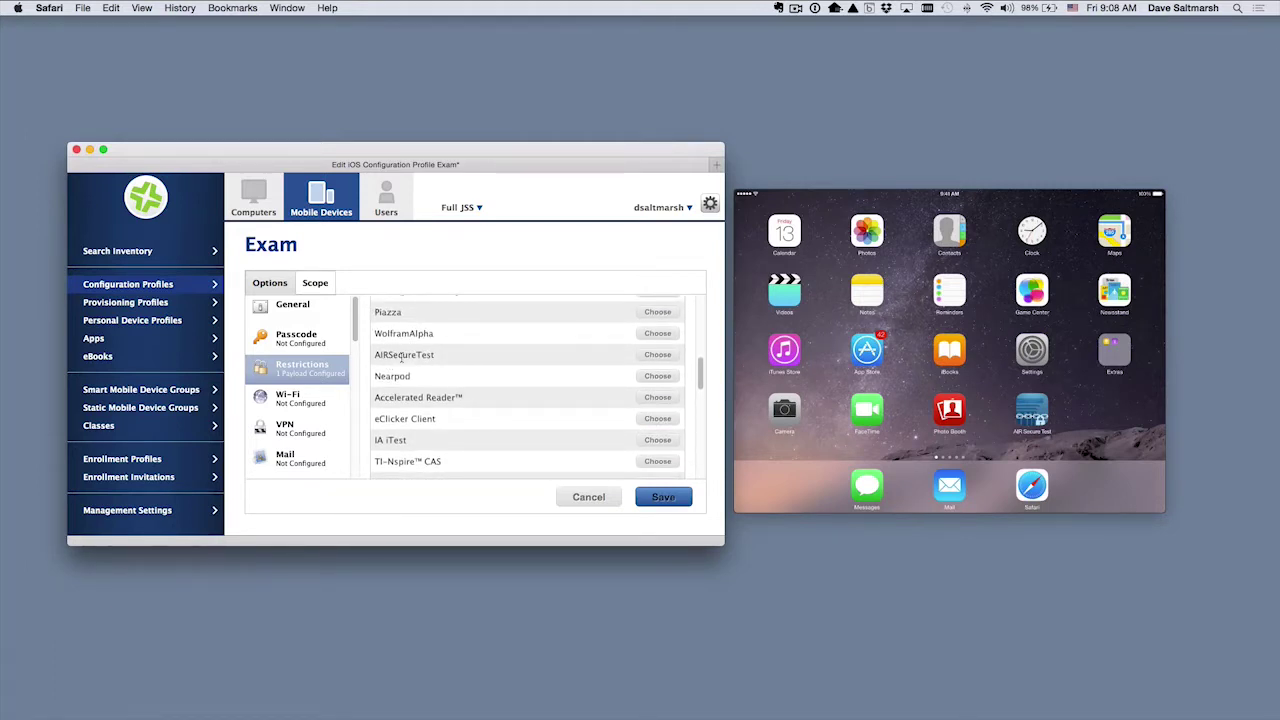
click(656, 355)
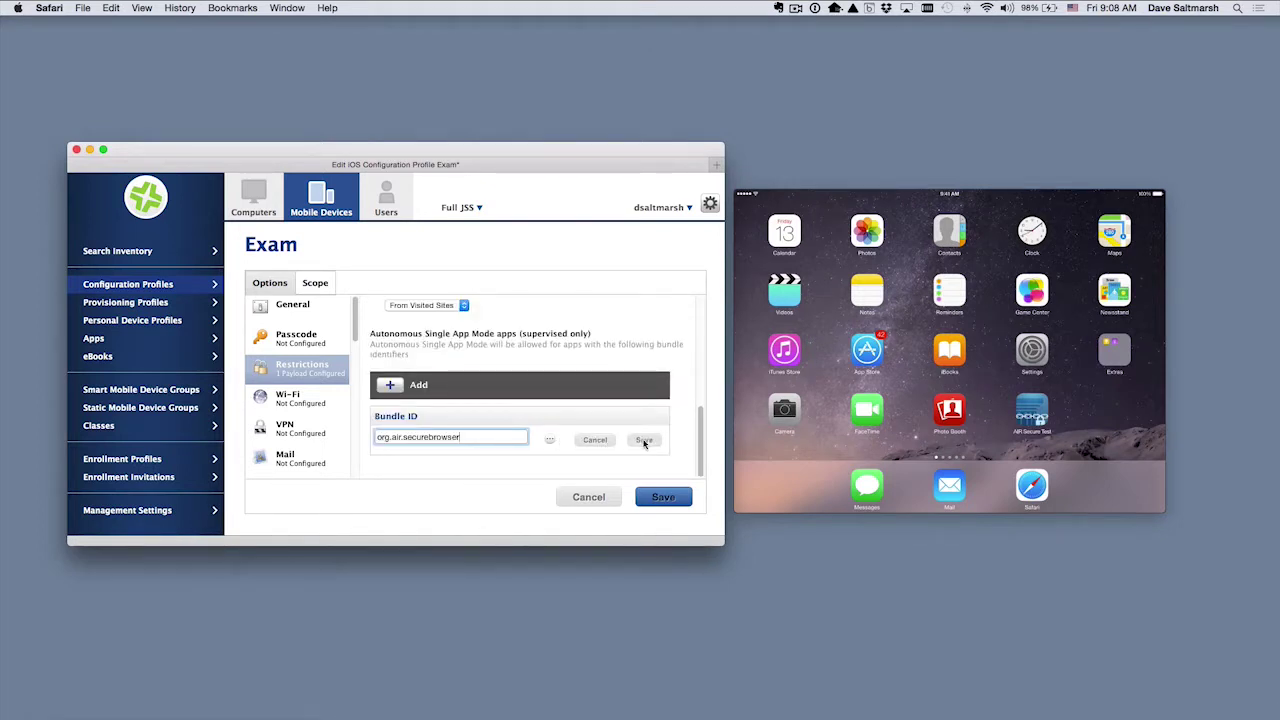
click(644, 441)
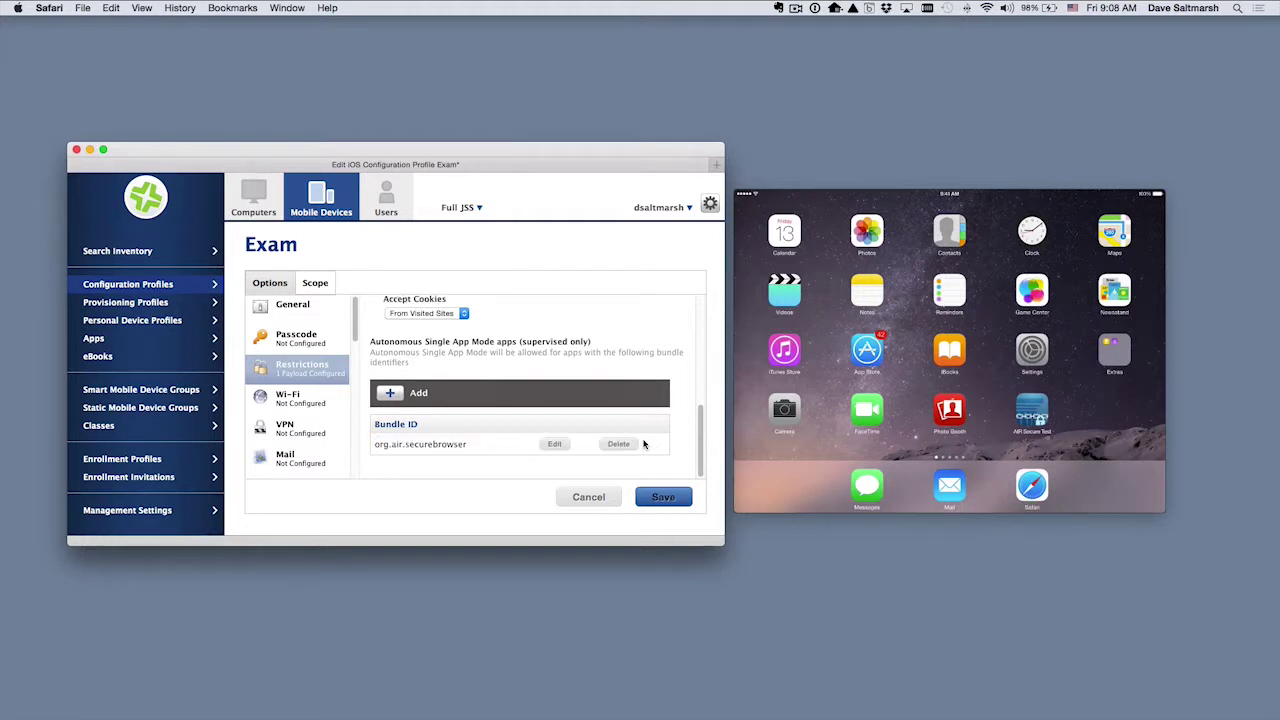
Step: Keep the profile's scope on specific mobile devices and add the 4th Grade Exam Day device group as a target
click(316, 283)
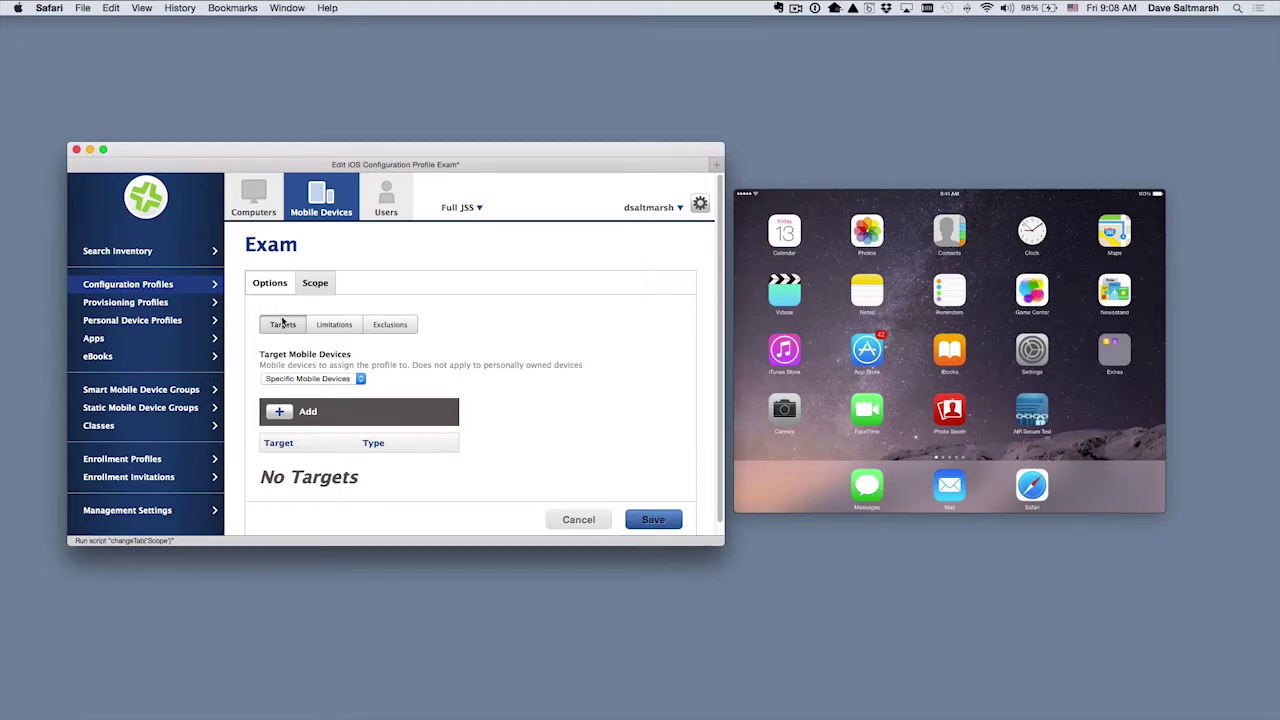
click(298, 381)
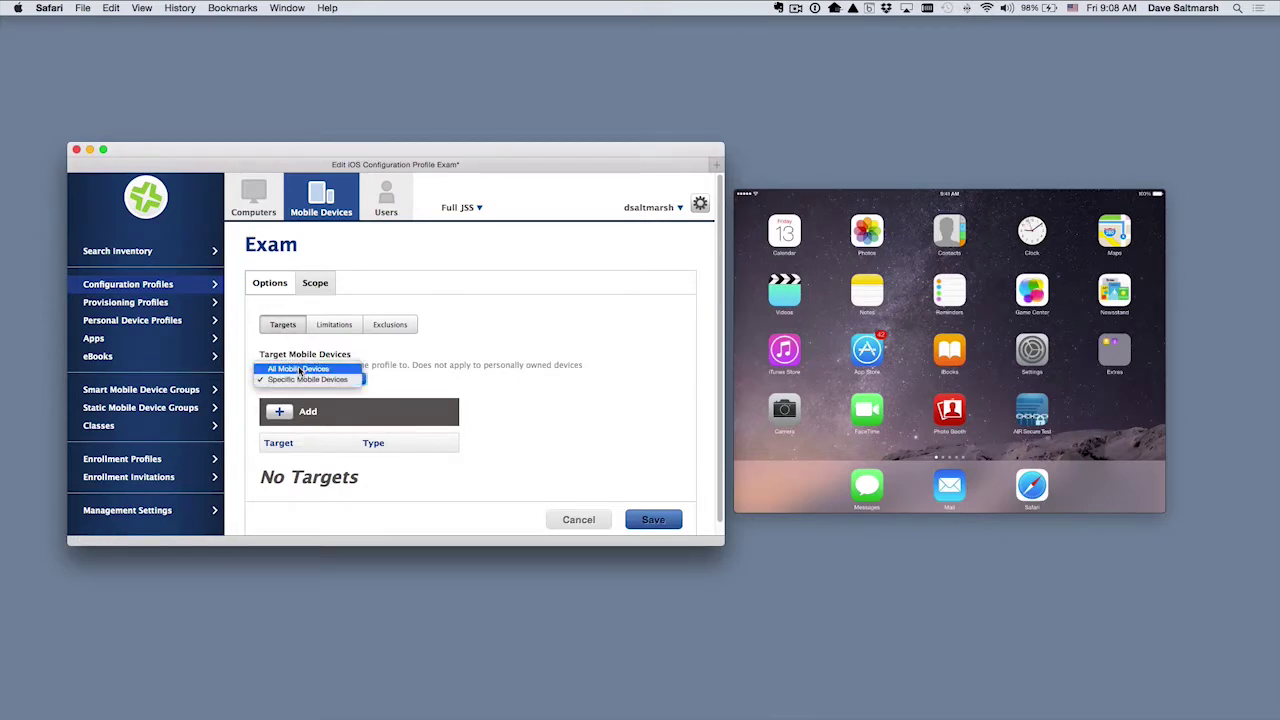
click(302, 380)
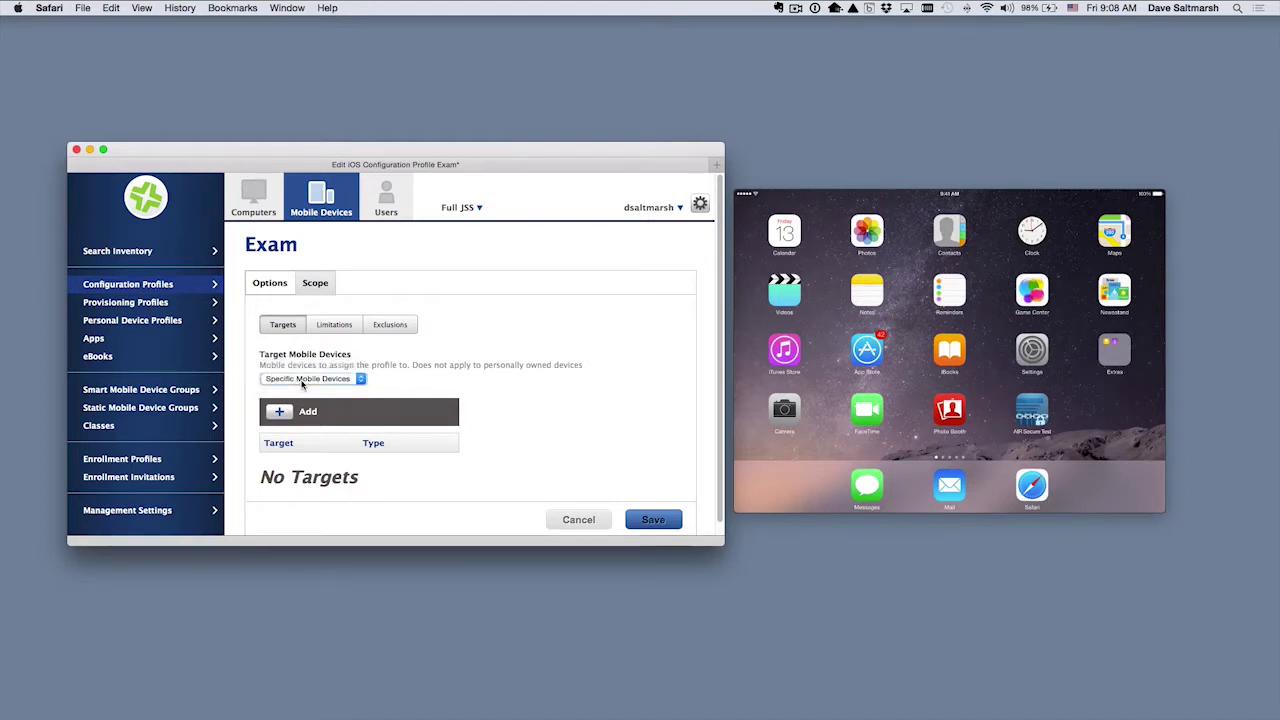
click(282, 415)
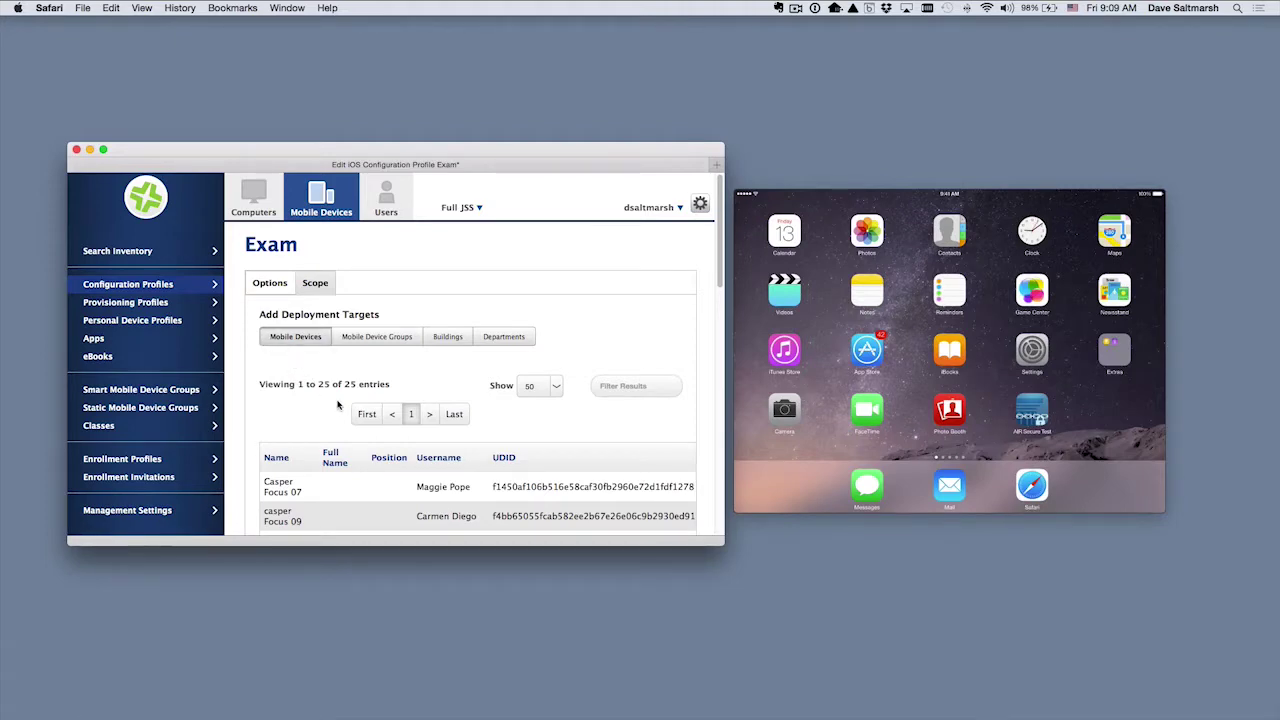
scroll(338, 402, down, 3)
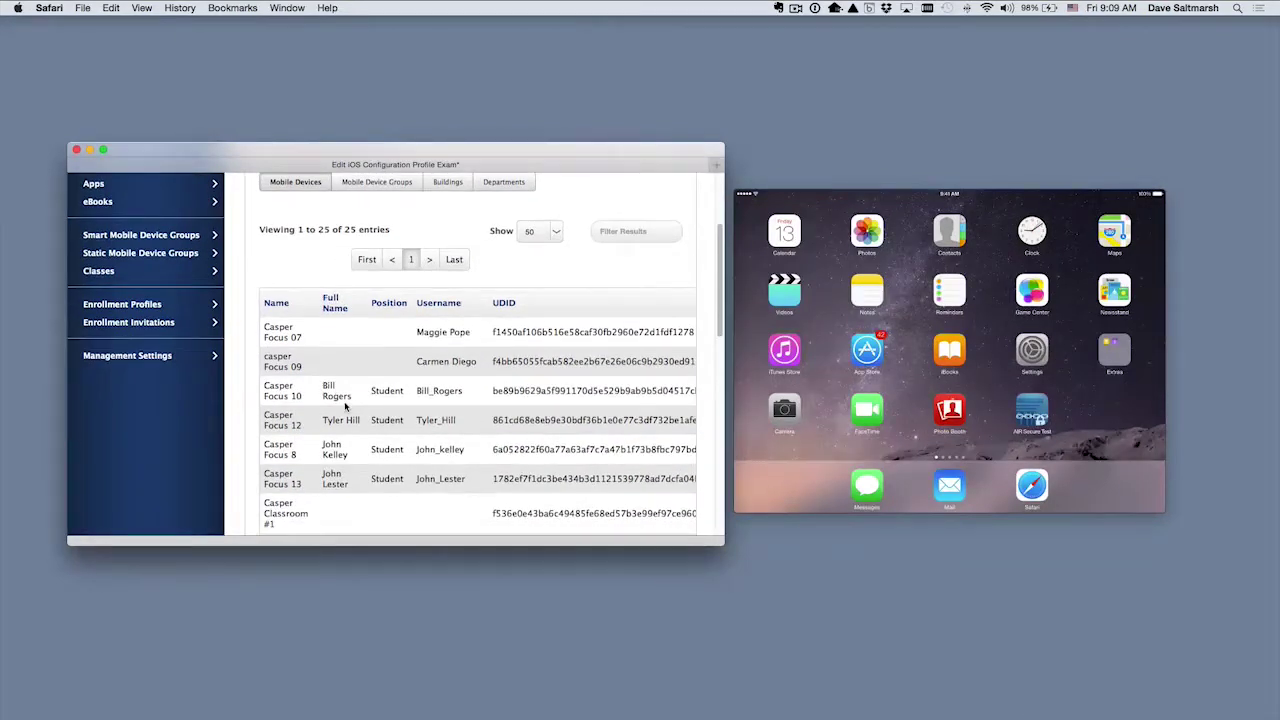
scroll(350, 406, up, 2)
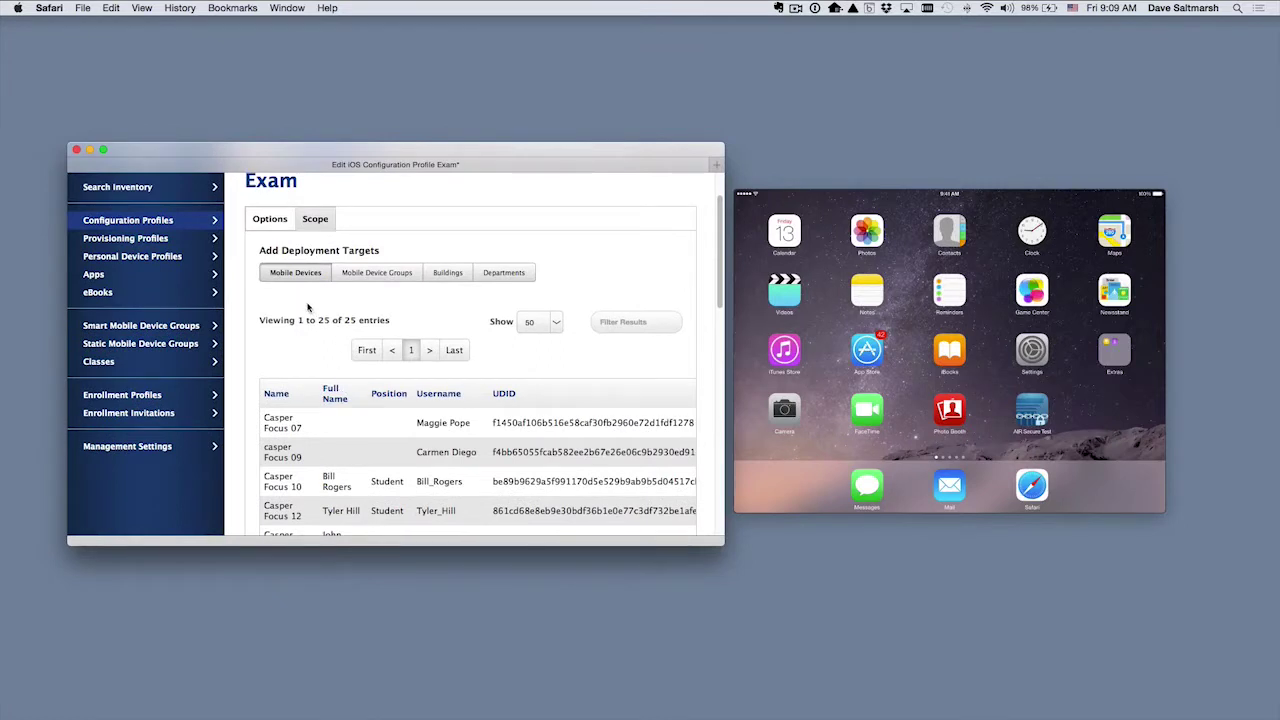
click(364, 279)
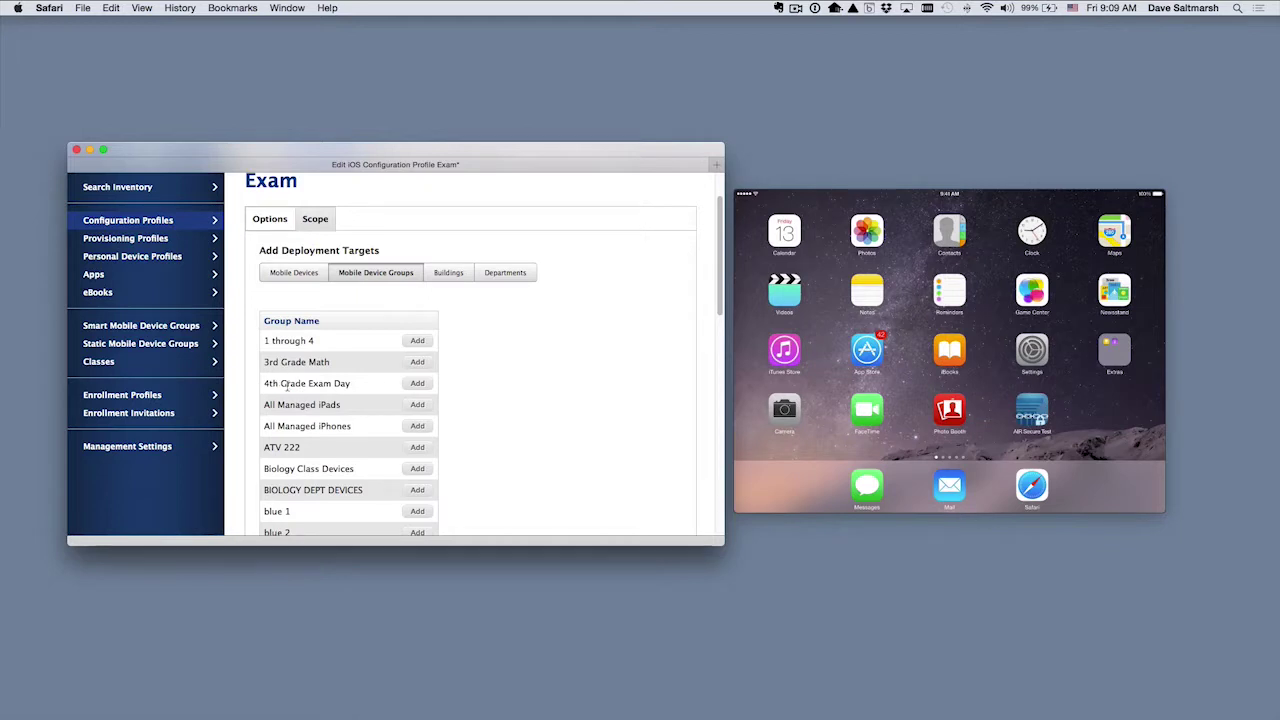
click(417, 384)
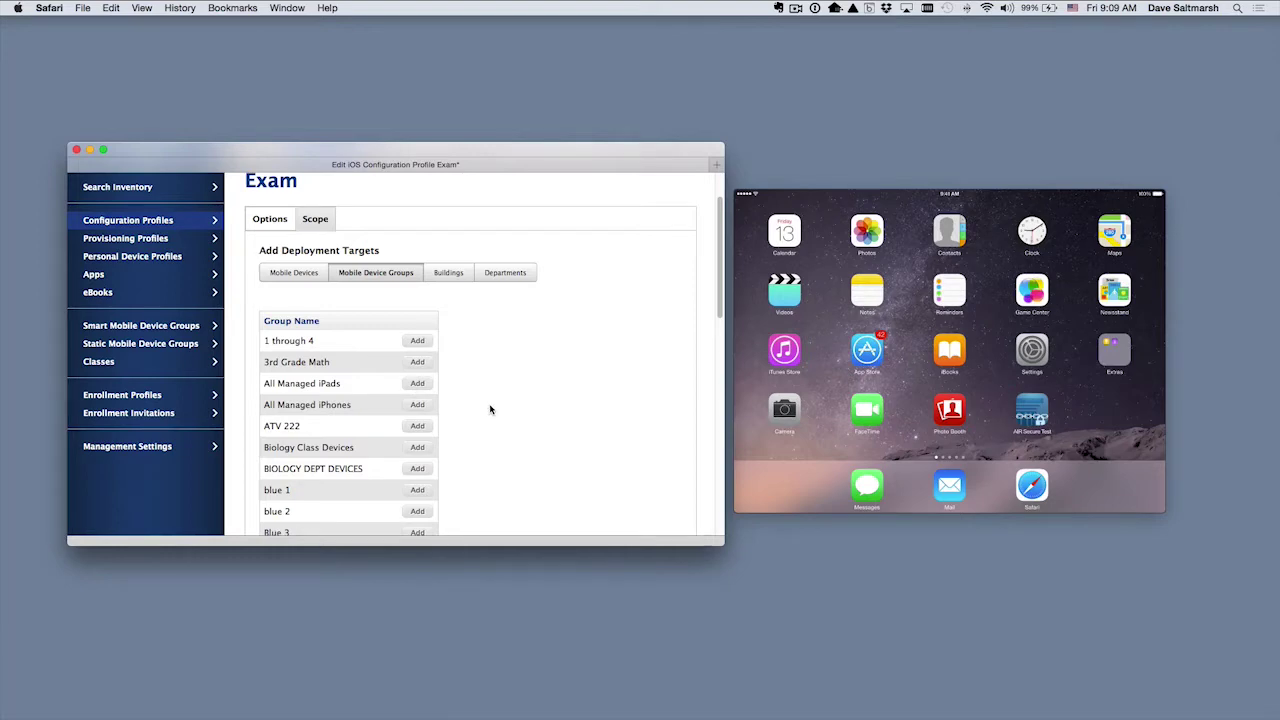
Step: Save the Exam profile with its scope and return to the list of iOS configuration profiles
scroll(491, 409, down, 10)
click(631, 510)
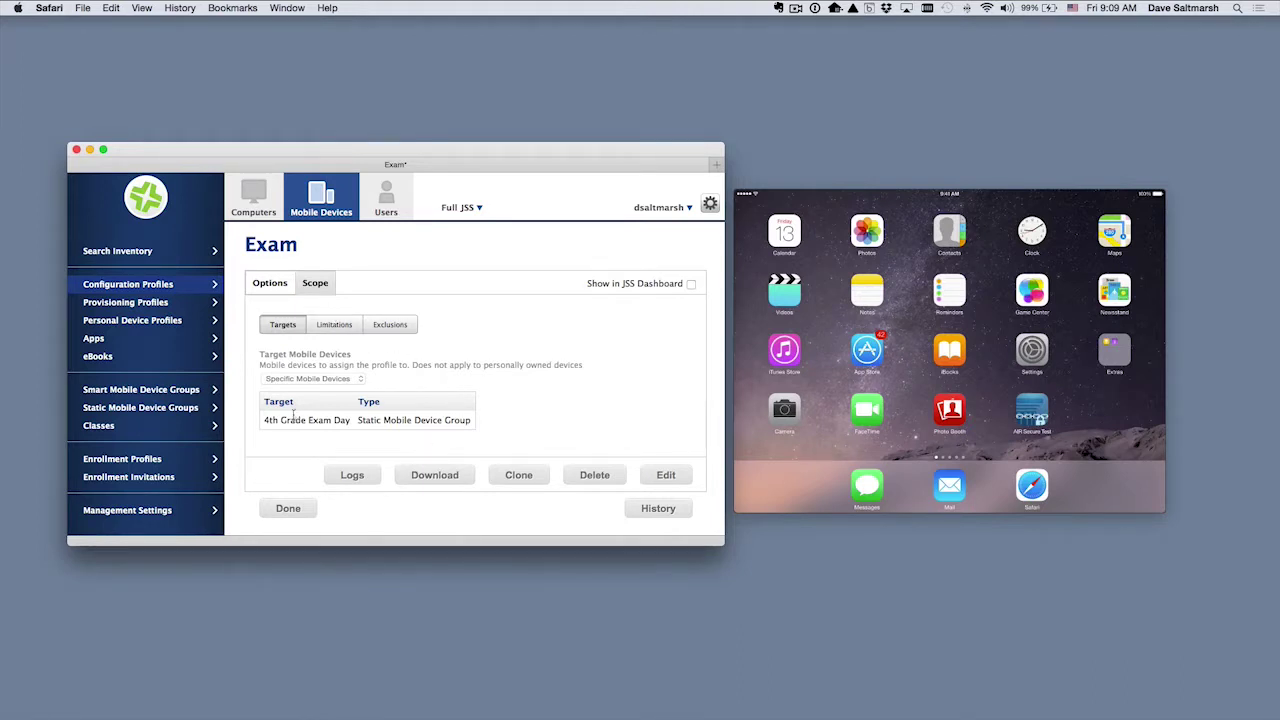
click(291, 509)
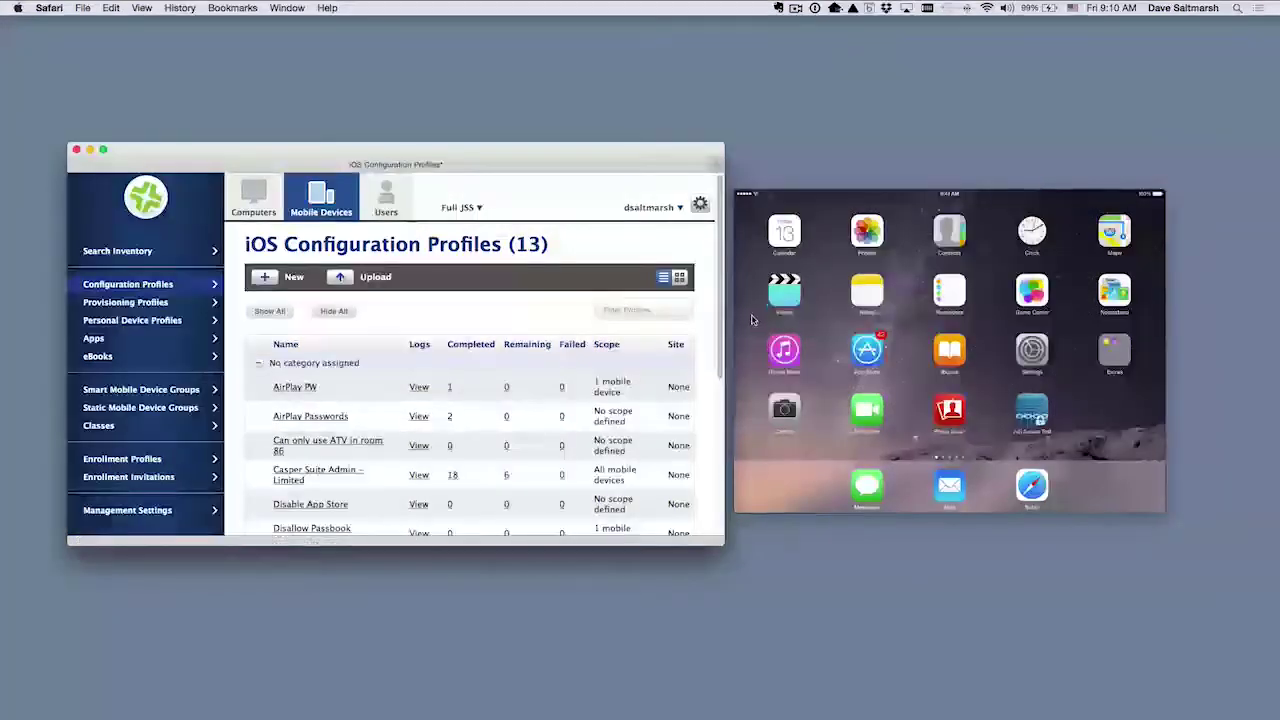
Step: Check the Exam profile's deployment status in the configuration profiles list and open the profile
drag(720, 316, 711, 417)
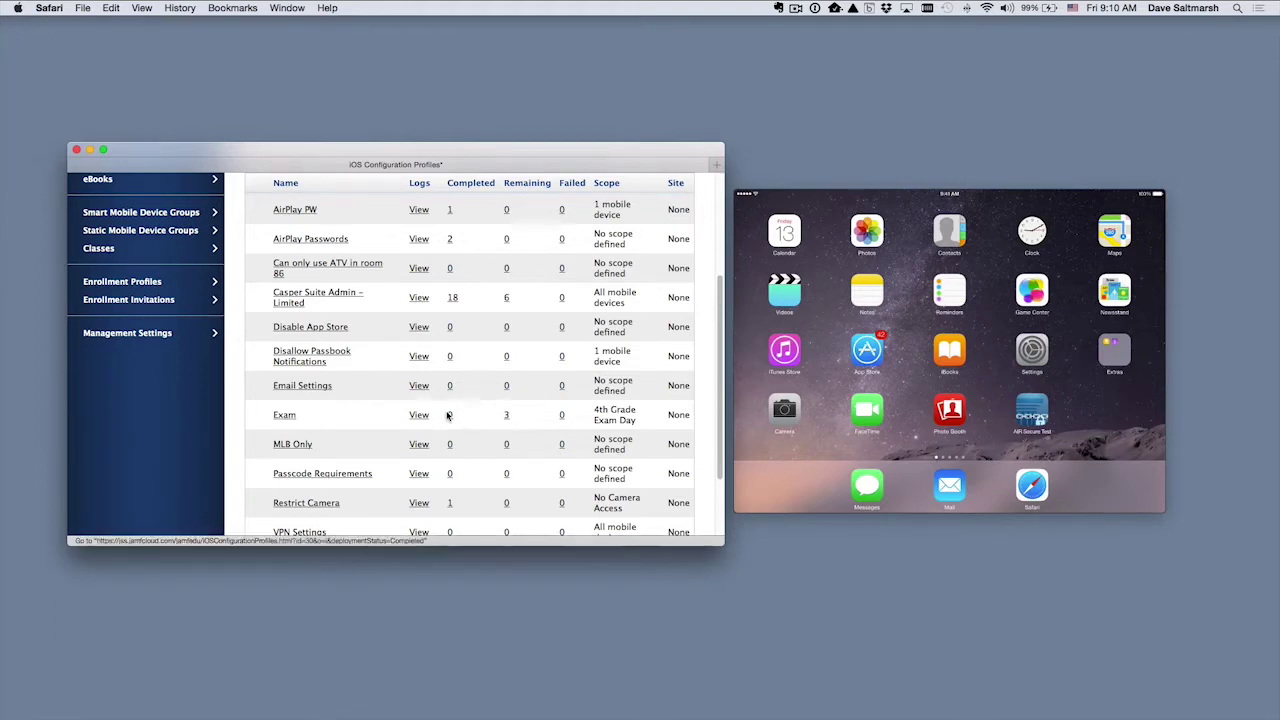
scroll(410, 378, up, 5)
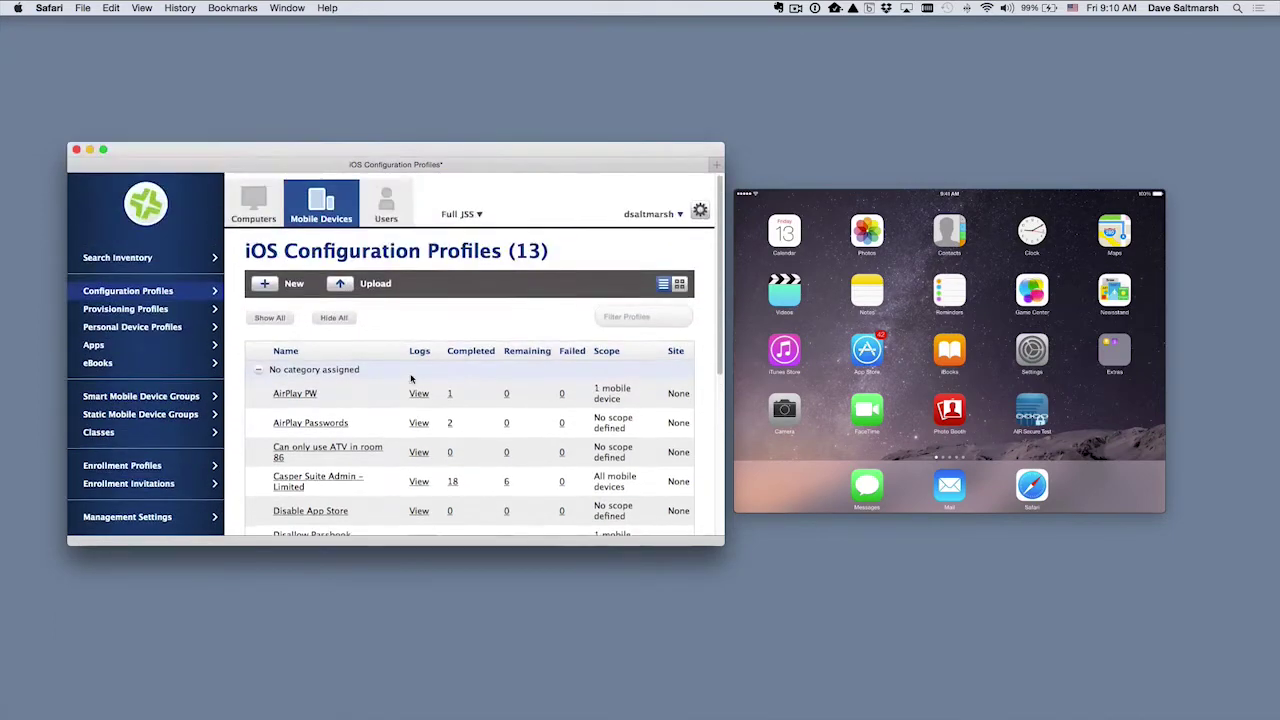
scroll(412, 378, down, 5)
scroll(412, 378, down, 2)
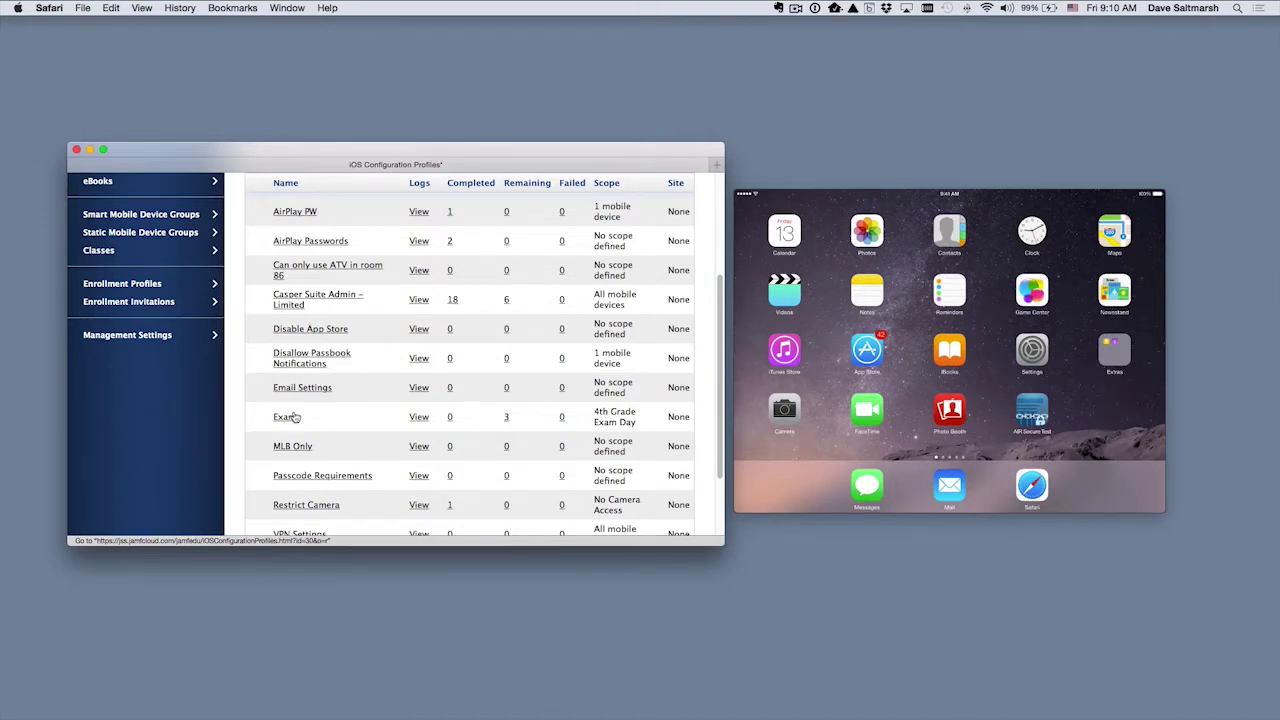
scroll(299, 416, up, 1)
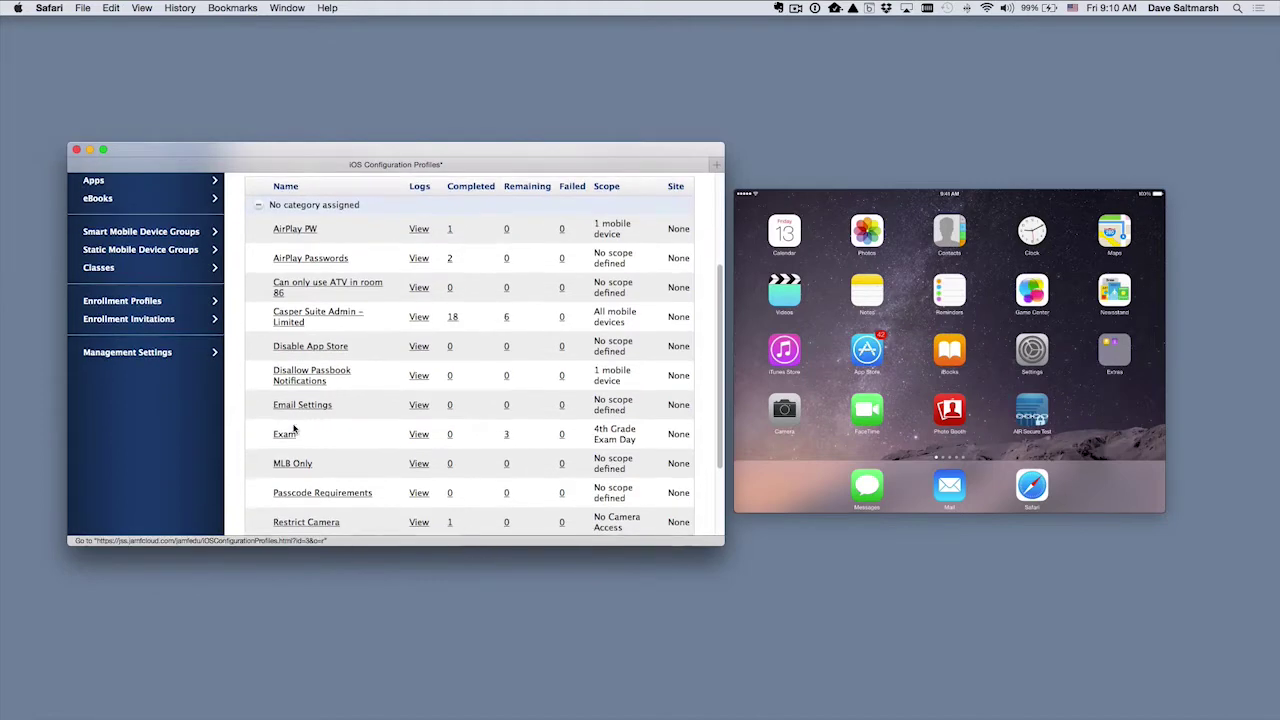
click(288, 435)
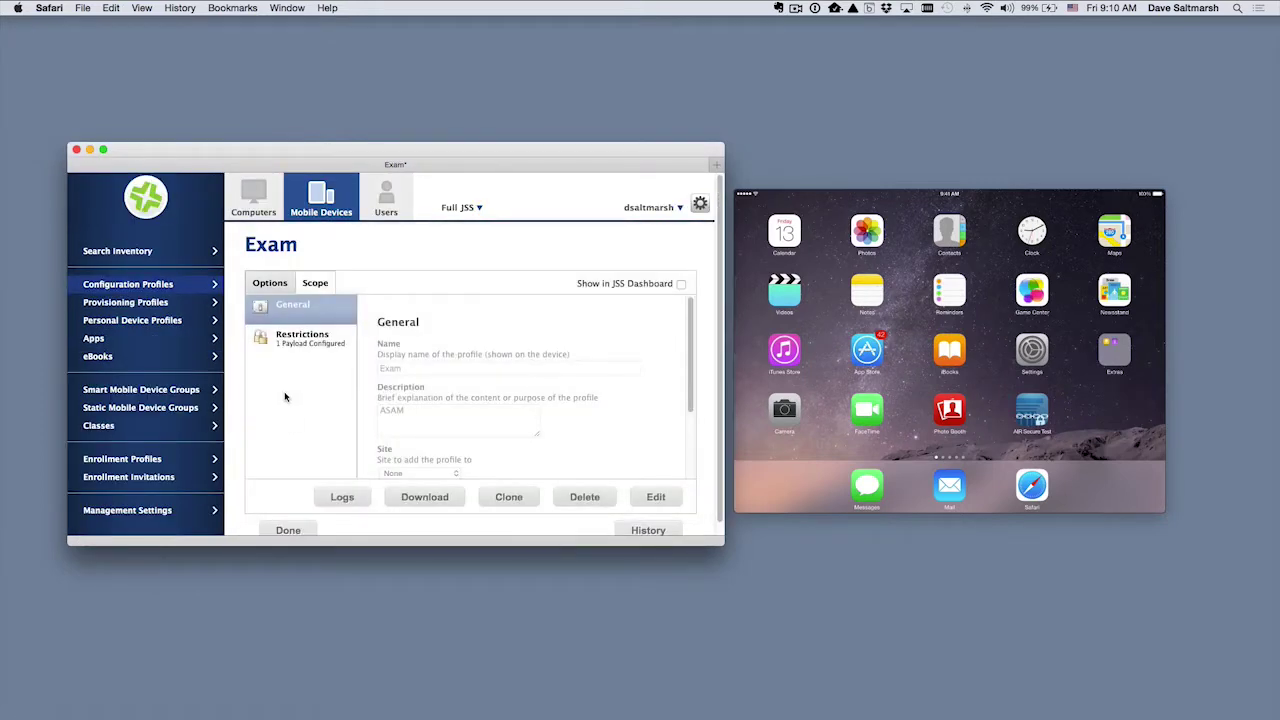
Step: Return to the list of iOS configuration profiles and look through it
click(188, 292)
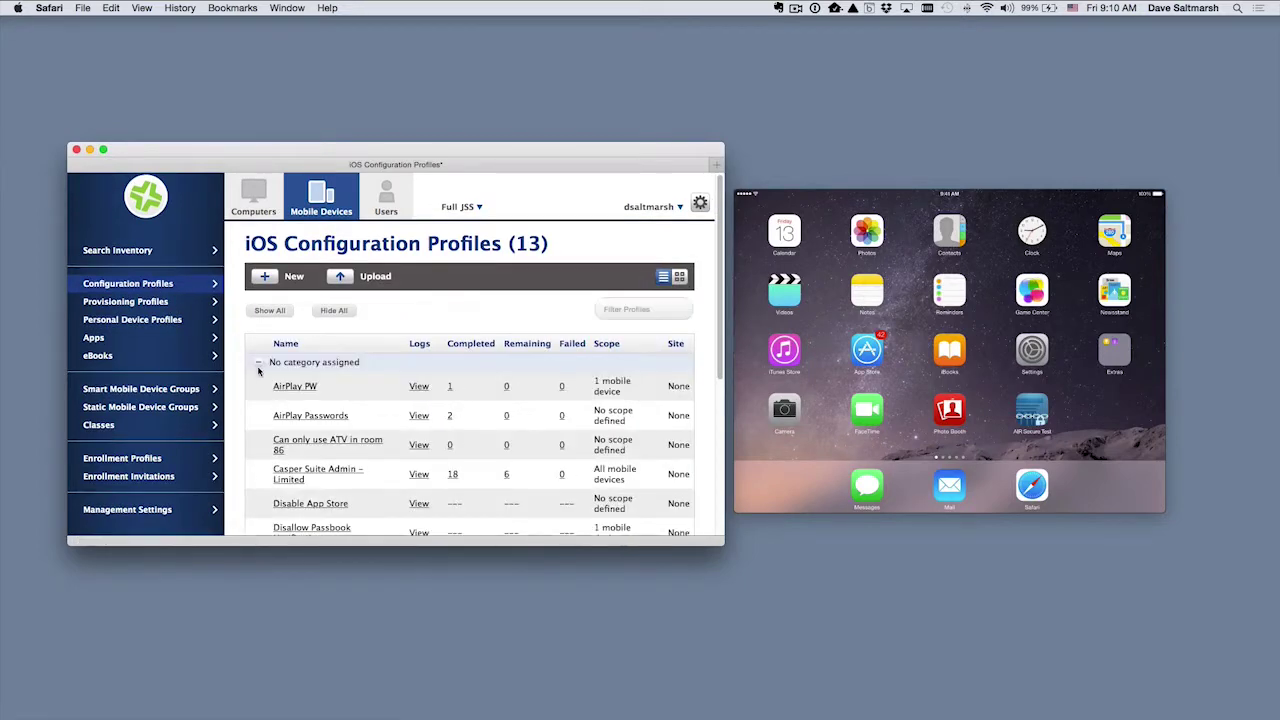
scroll(257, 371, down, 5)
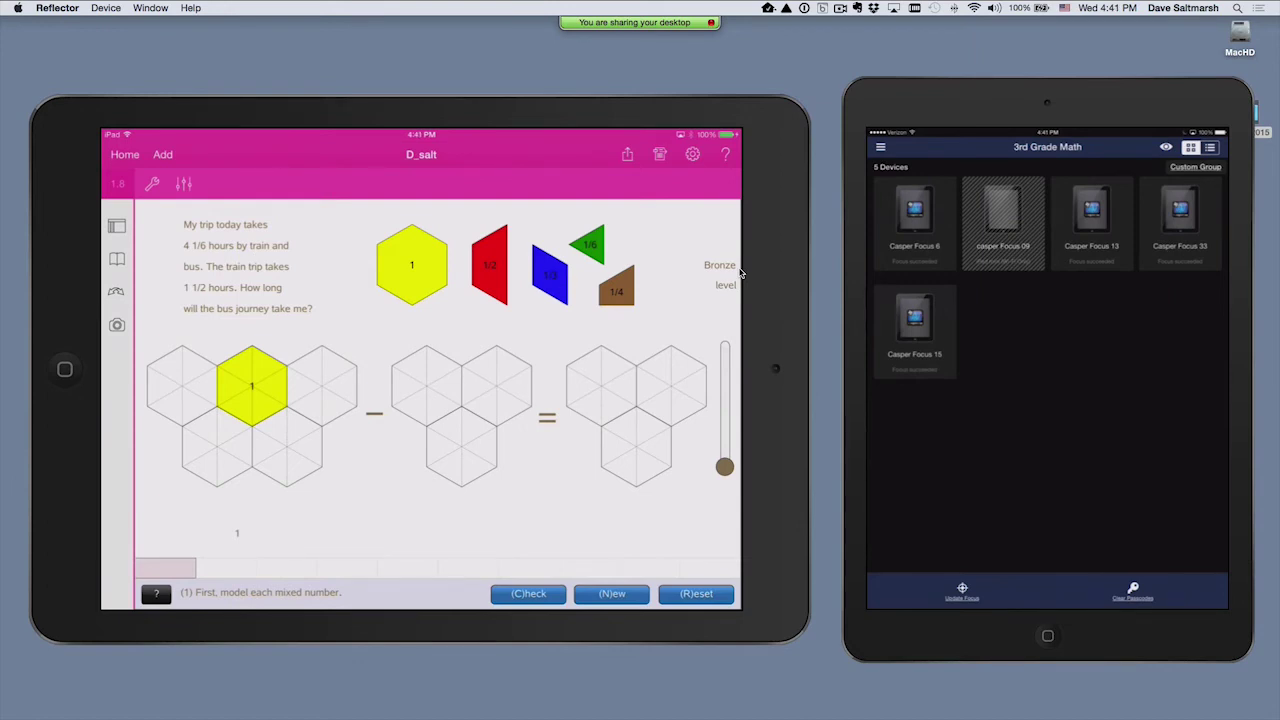
Step: Place a red 1/2 piece in the second hexagon group and open the document page containing the RESET ALL box
drag(489, 265, 413, 372)
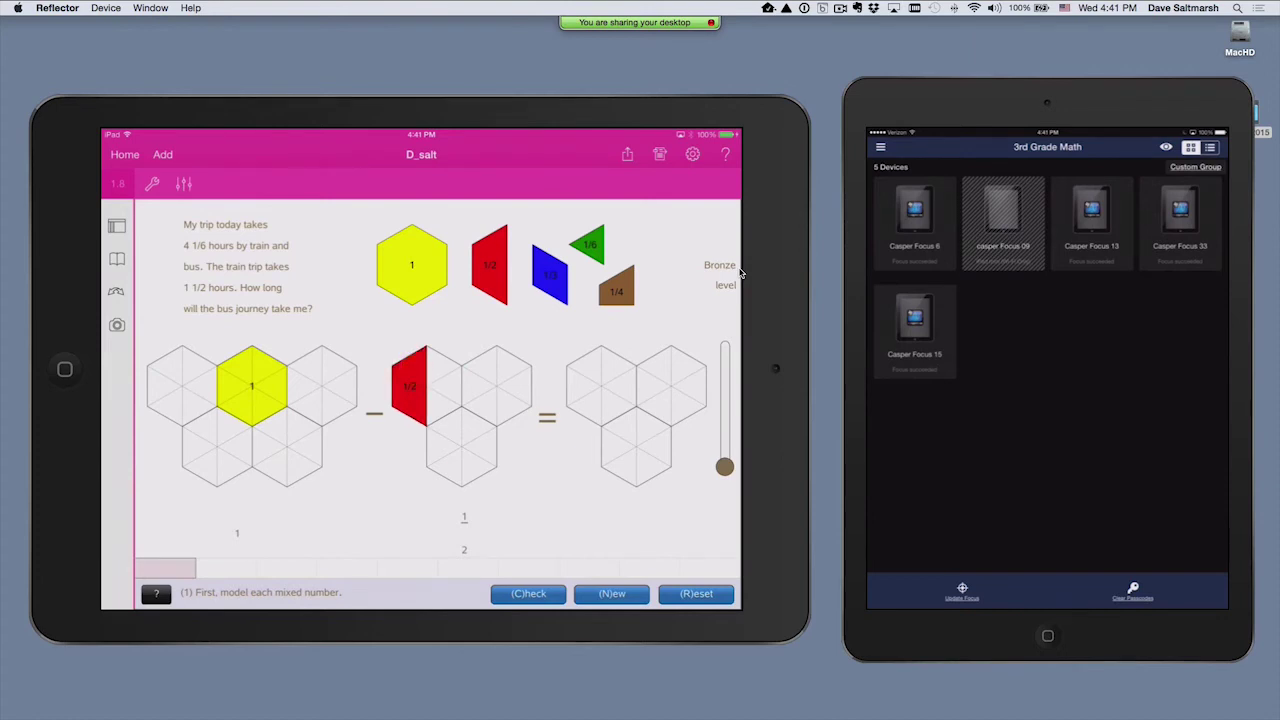
click(116, 227)
drag(180, 425, 180, 235)
click(170, 316)
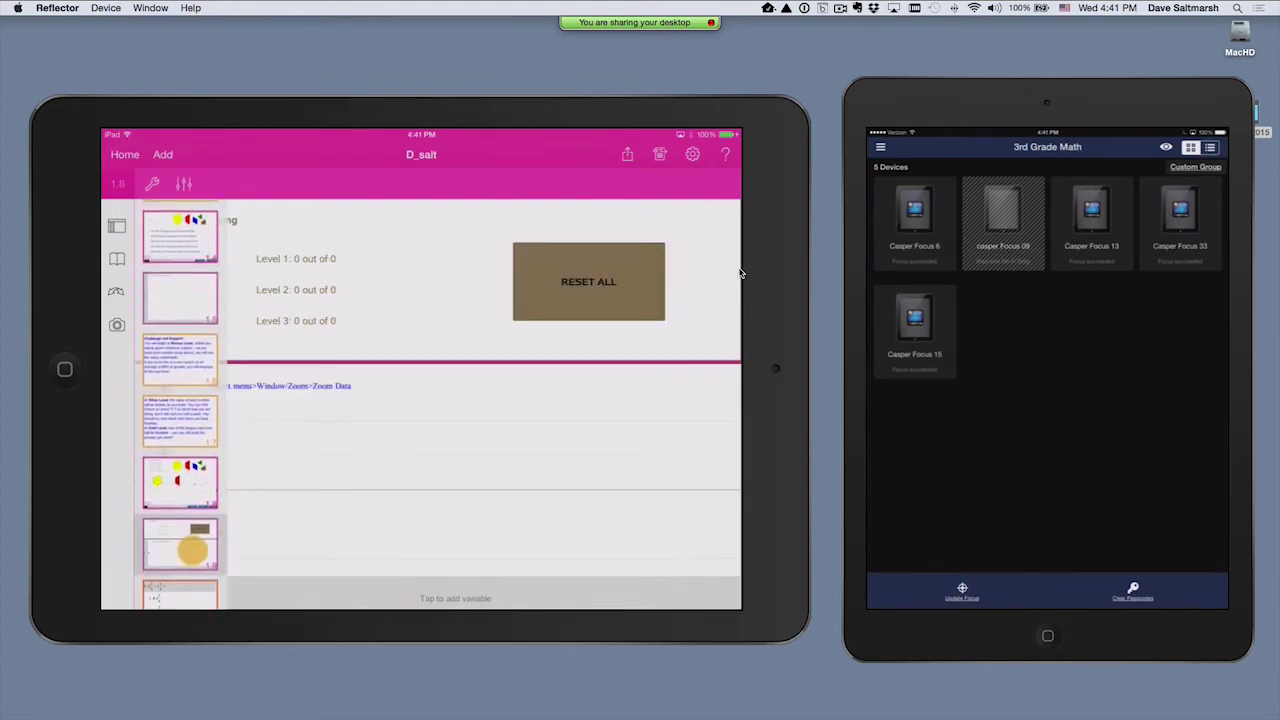
drag(171, 540, 185, 590)
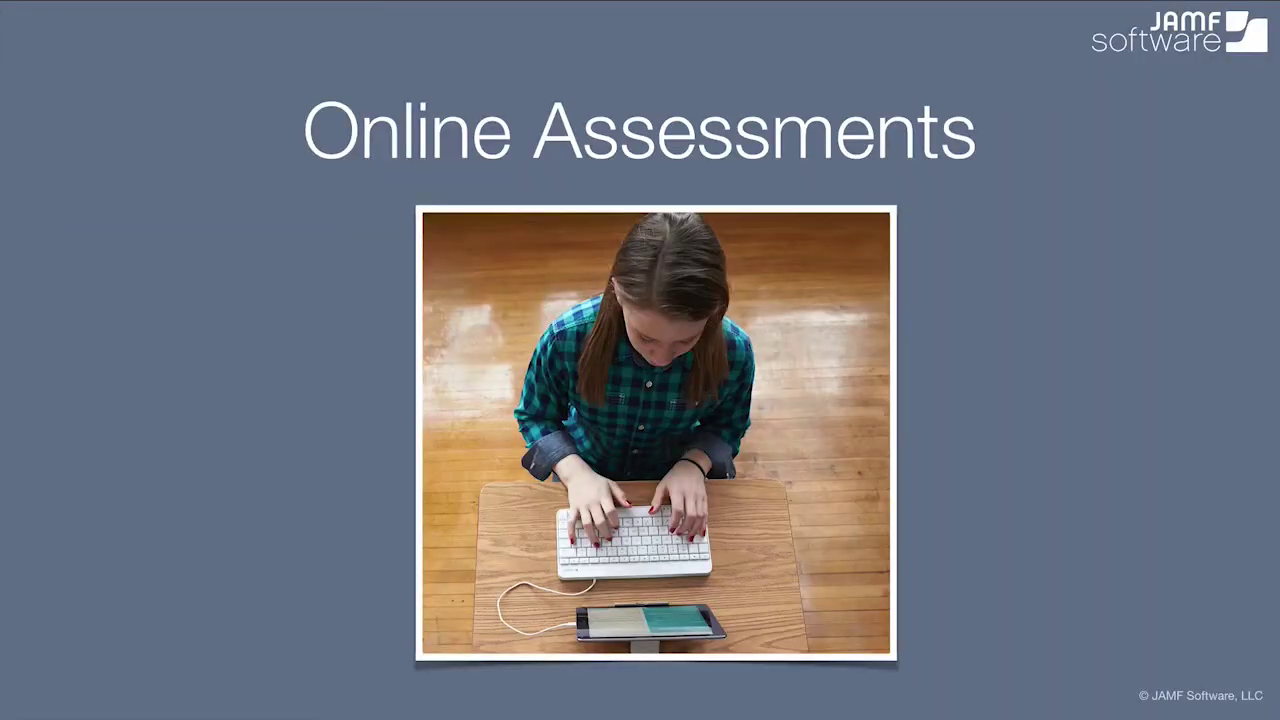
key(Right)
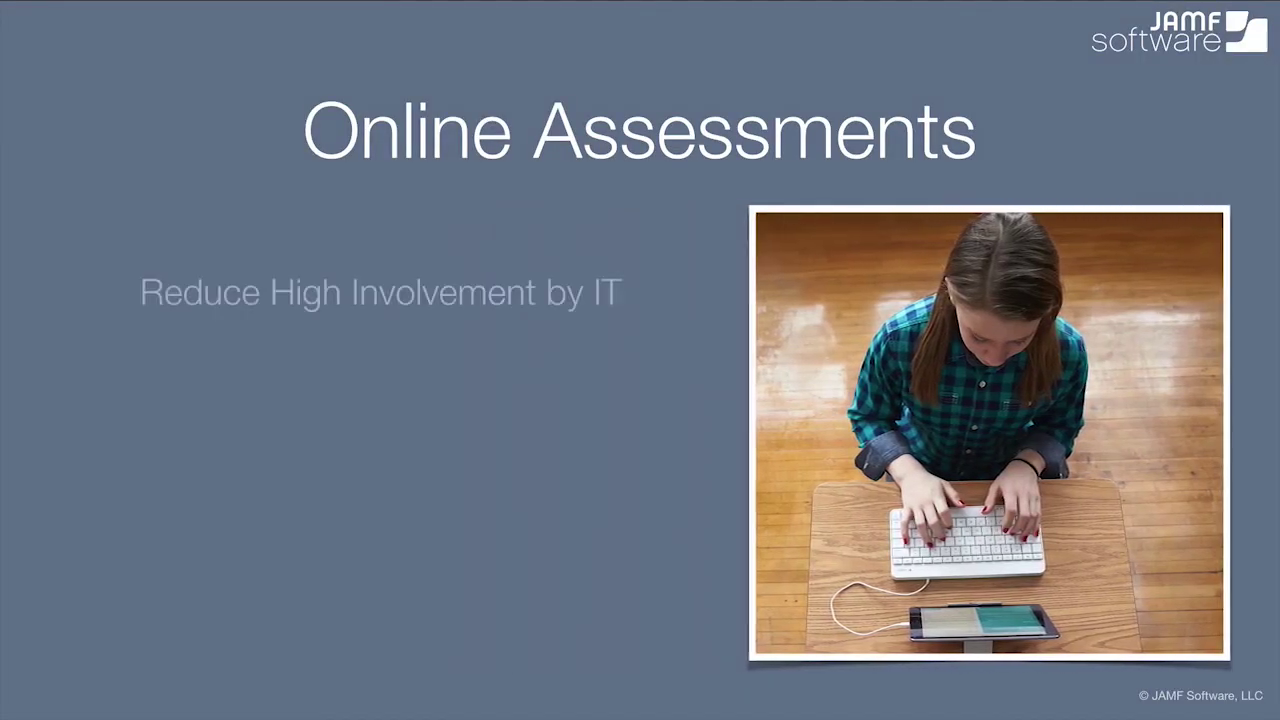